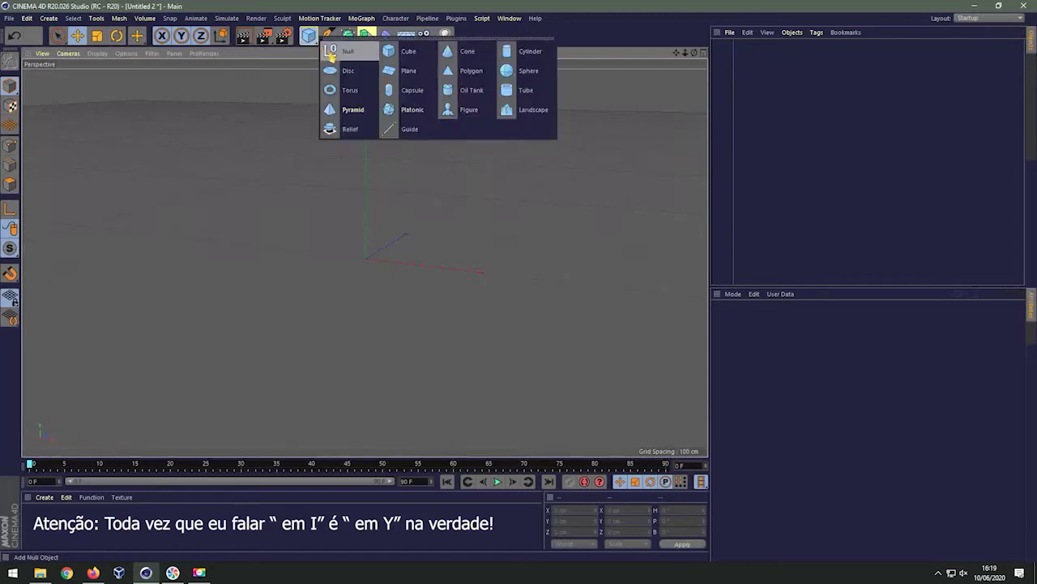
- Add a 400 cm sphere and a camera, and view the scene through the camera
drag(308, 35, 525, 49)
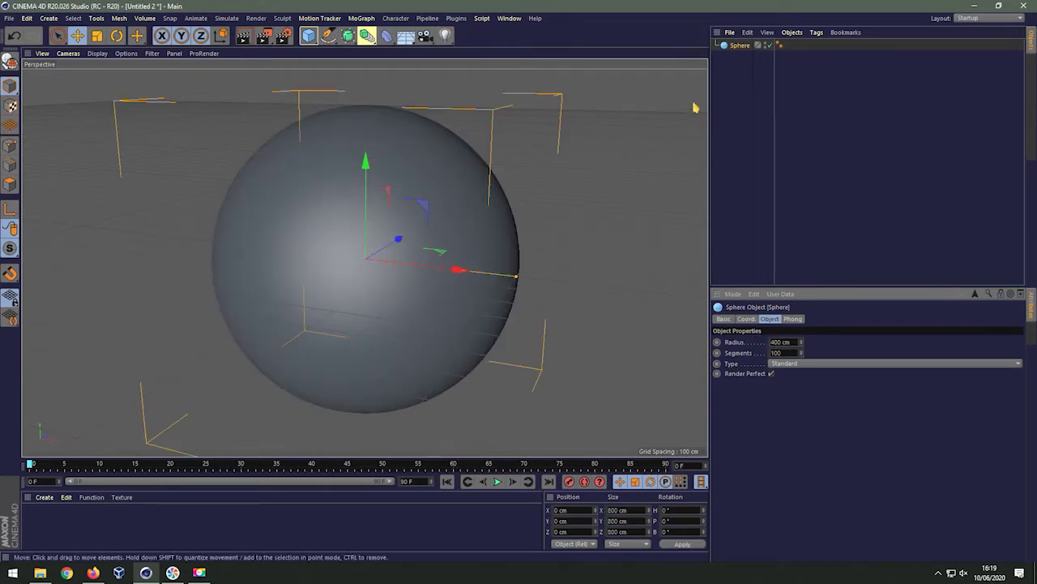
click(434, 38)
click(770, 45)
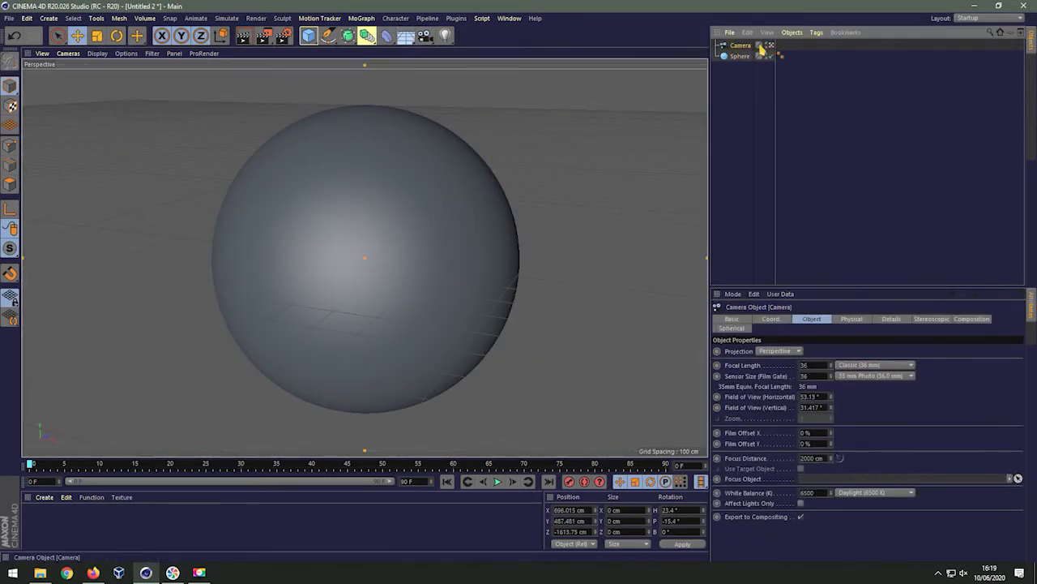
- Zero the camera's X/Y position and H/P rotation, set Z to -1900 cm, and add a cube
click(588, 510)
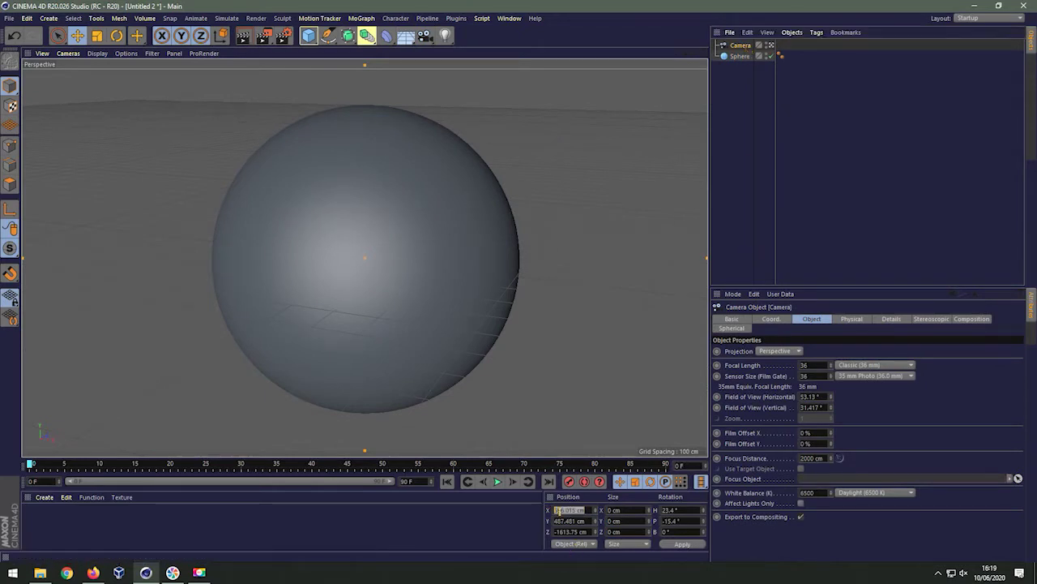
text(0)
key(Tab)
text(0)
key(Return)
text(0)
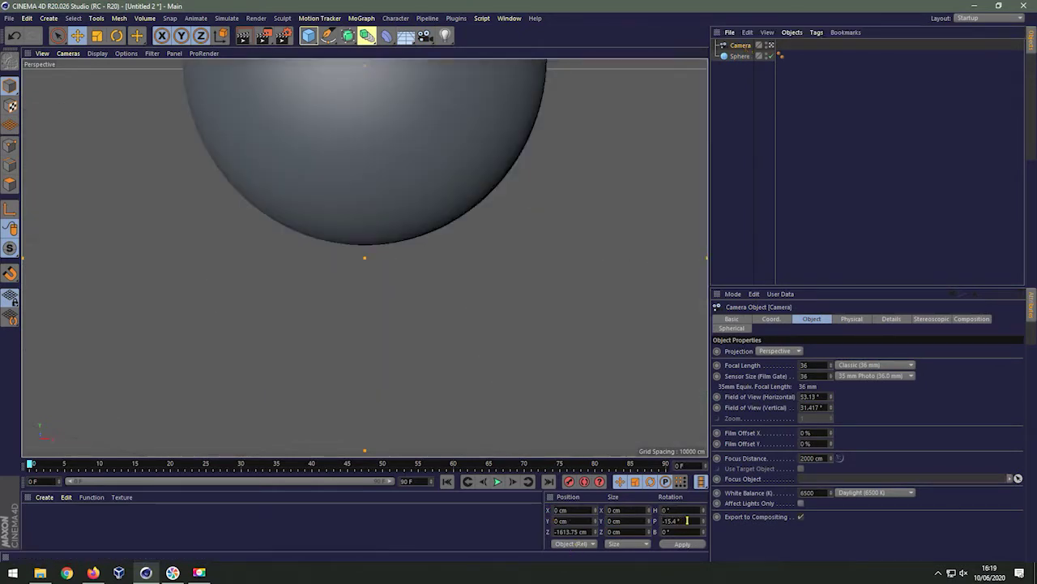
key(Tab)
text(0)
click(578, 532)
text(-1900)
key(Return)
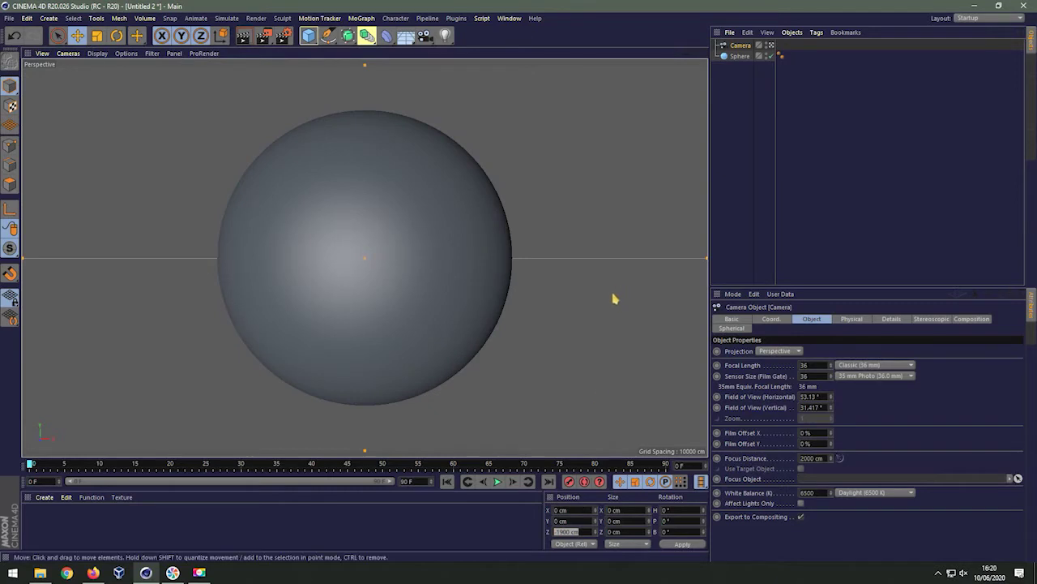
drag(308, 34, 400, 58)
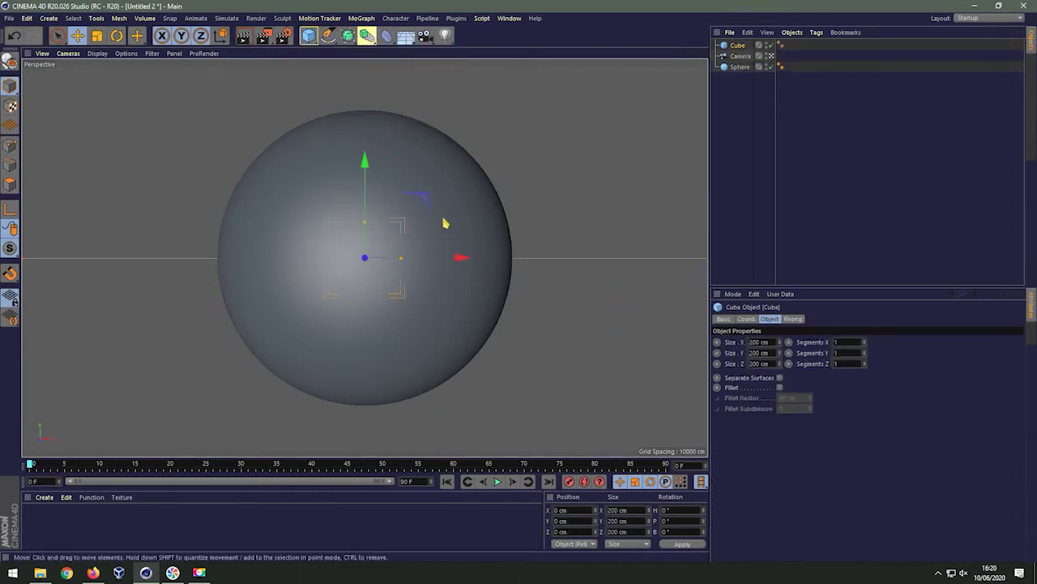
- Move the cube toward the sphere's front and fillet its edges at 27 cm radius
click(770, 56)
drag(399, 242, 322, 324)
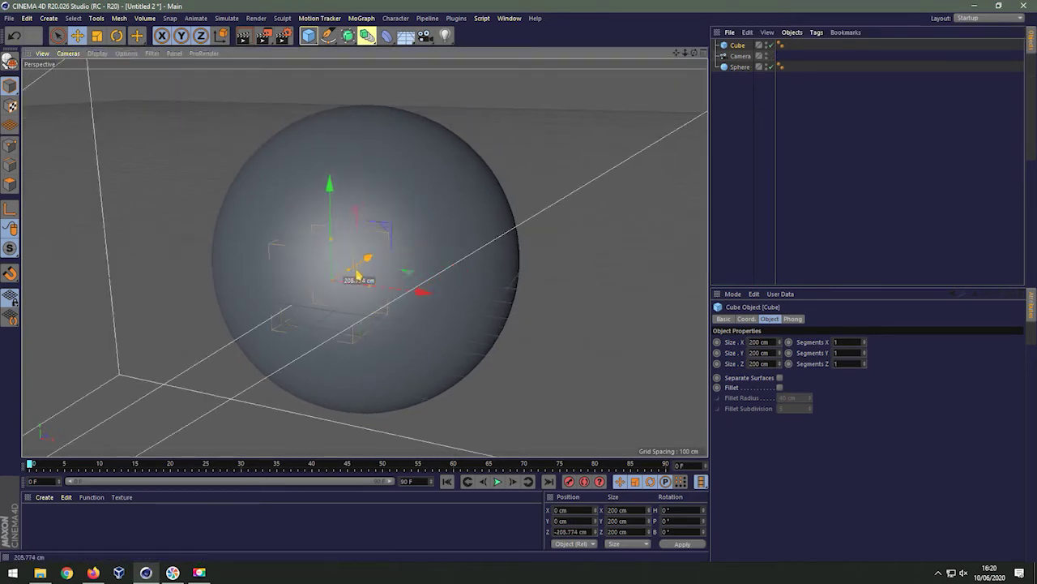
click(780, 388)
text(27)
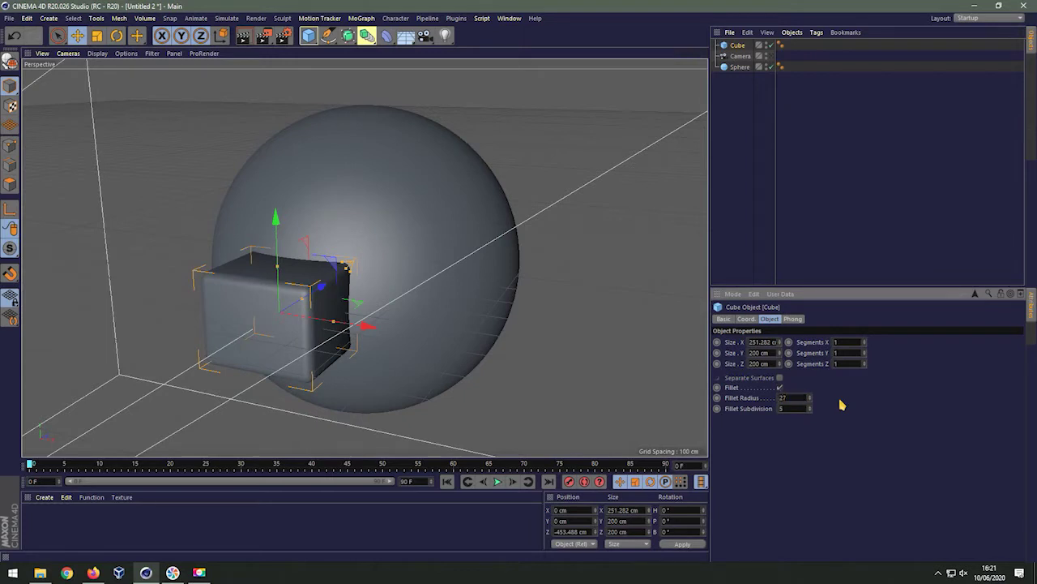
key(Return)
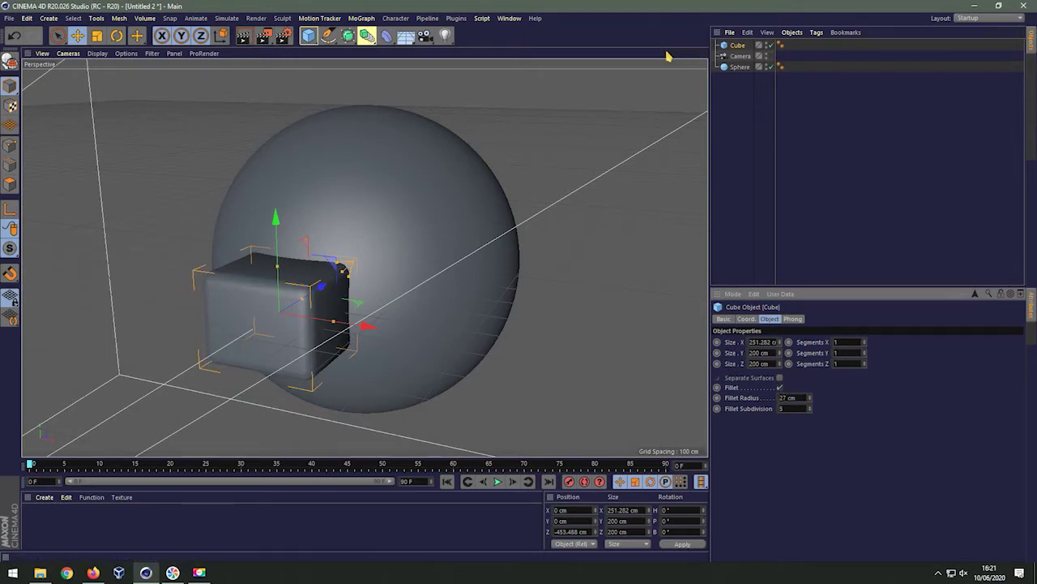
- Resize the cube to about 405 × 326 cm through the camera view, then add a Boole object
alt+drag(343, 268, 431, 299)
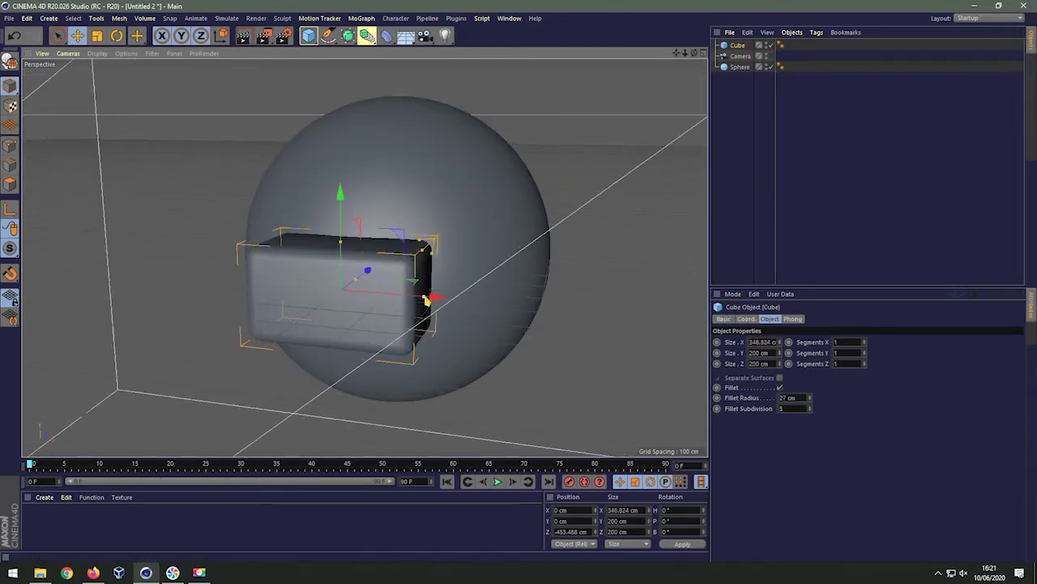
click(770, 56)
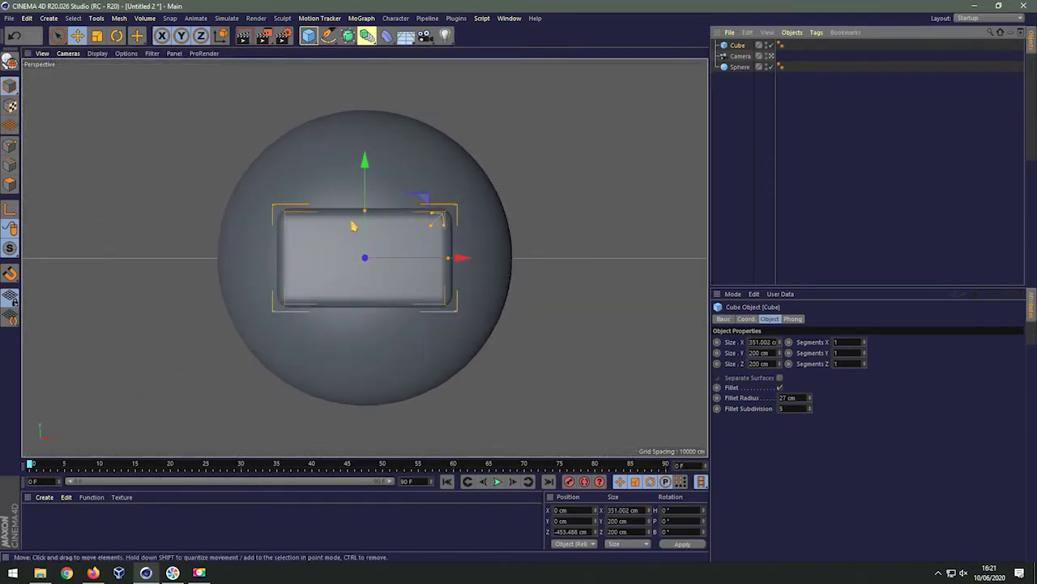
drag(364, 208, 366, 188)
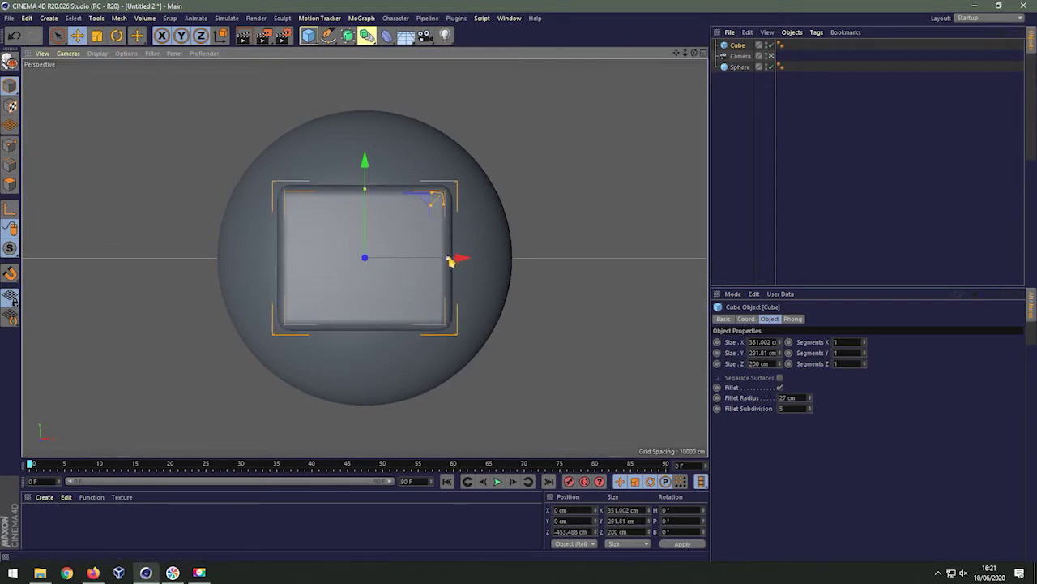
drag(454, 260, 468, 259)
drag(366, 192, 364, 179)
drag(458, 263, 463, 261)
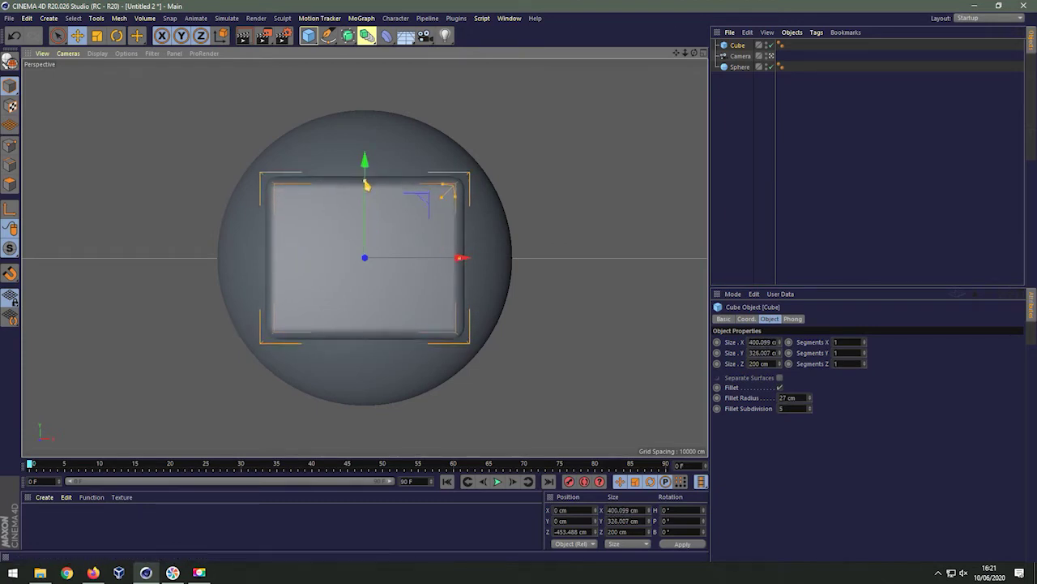
drag(461, 261, 461, 262)
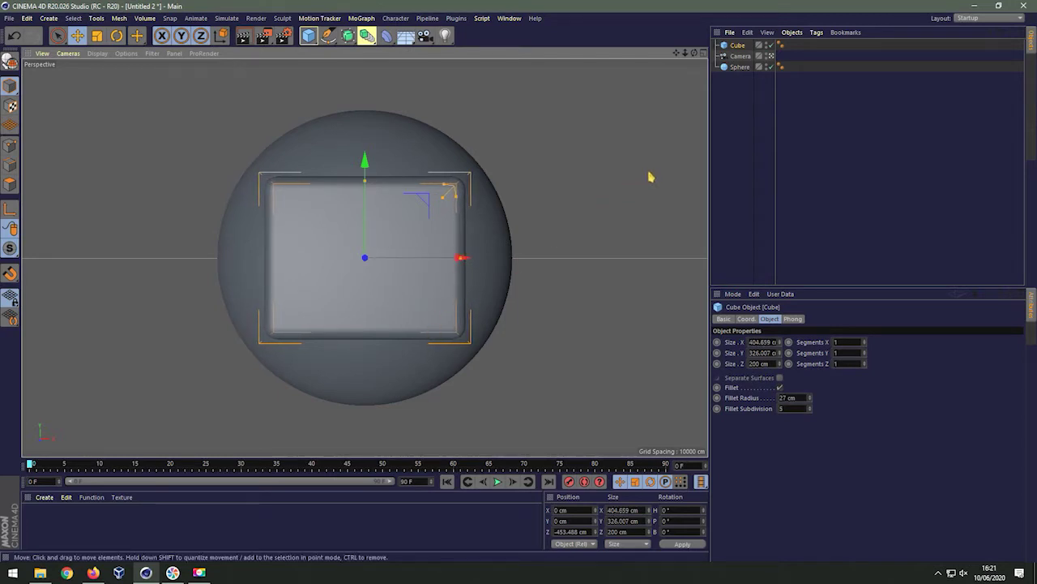
drag(369, 36, 569, 50)
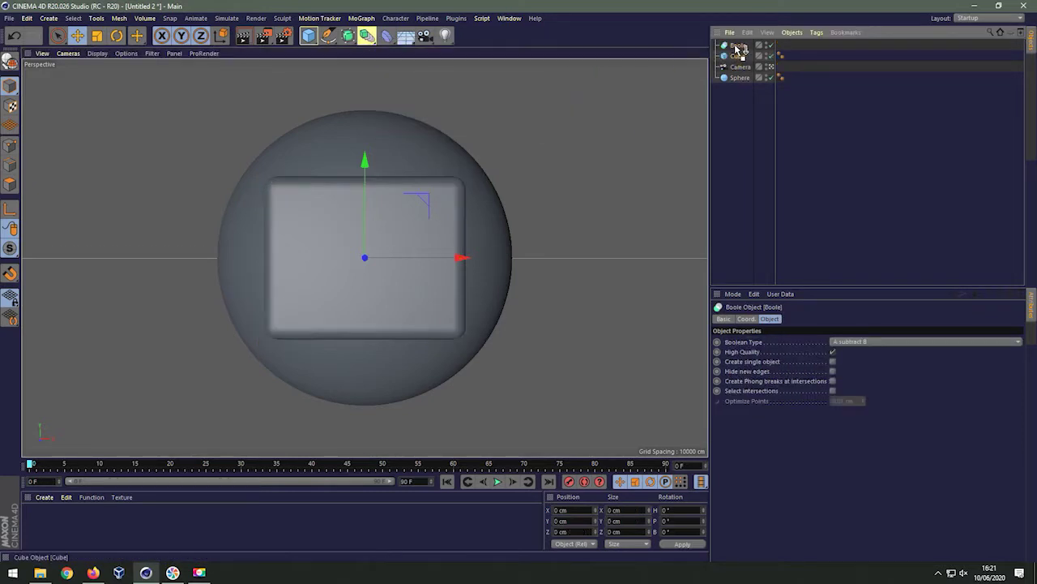
- Place the sphere and cube inside the Boole and move the cube toward the camera
drag(739, 55, 737, 46)
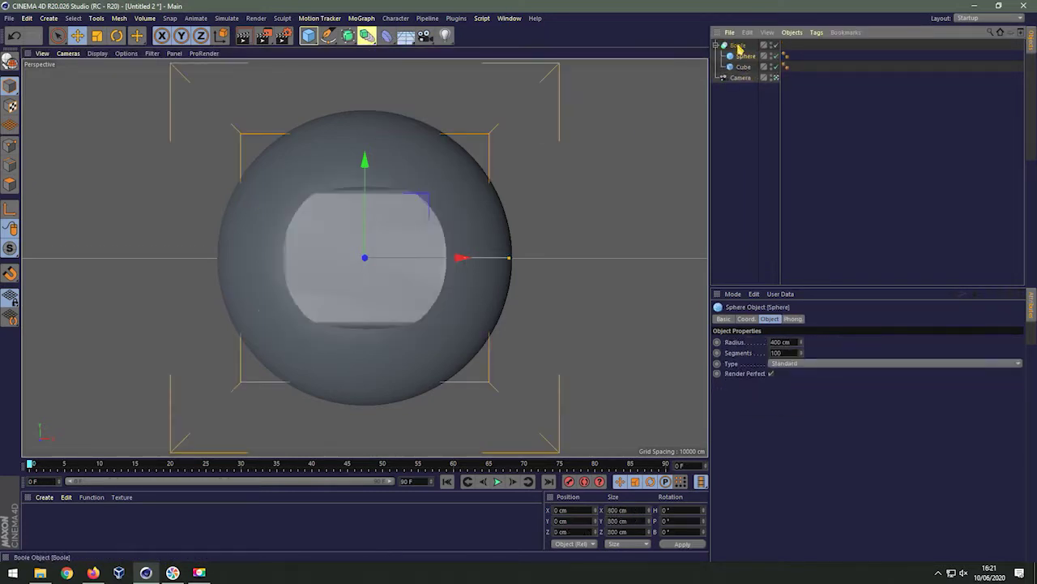
alt+drag(711, 128, 410, 243)
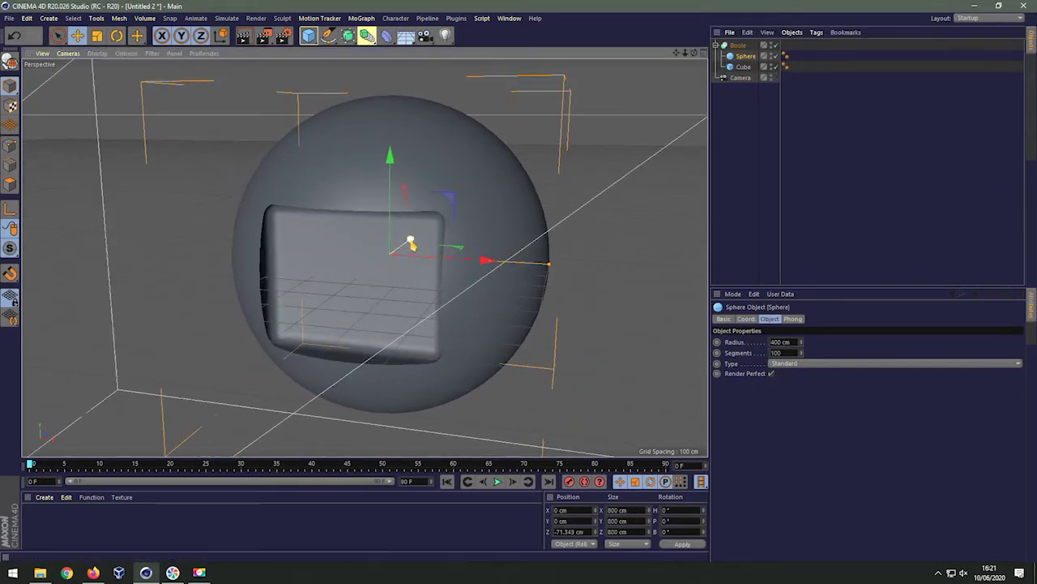
click(366, 274)
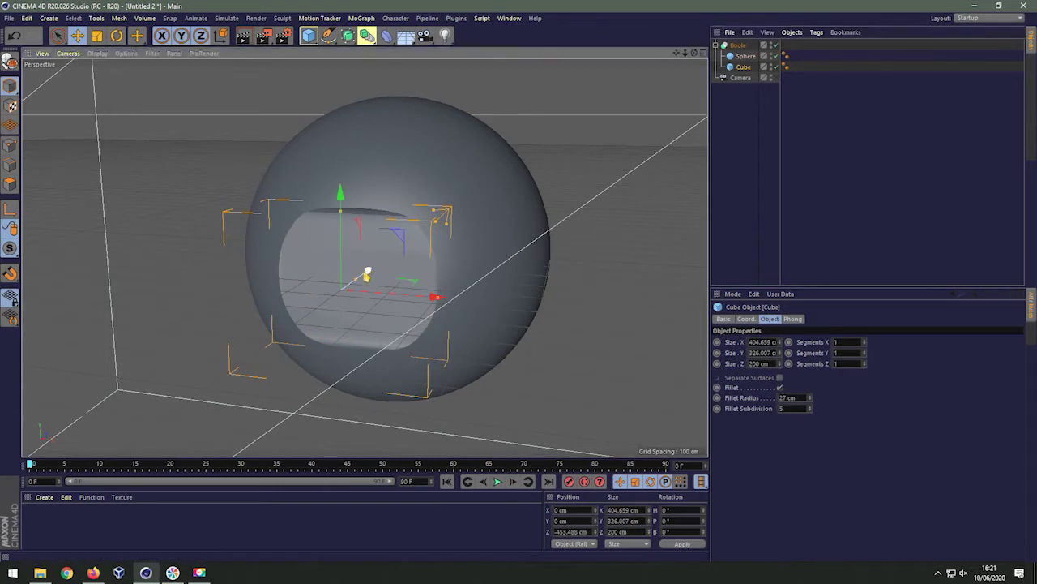
drag(367, 274, 377, 261)
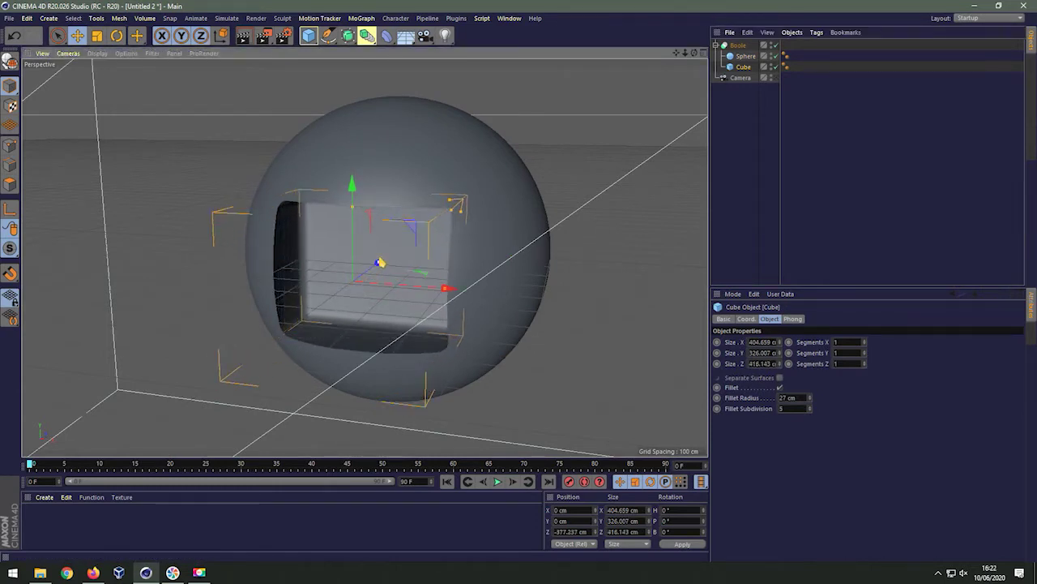
- Set the Boole's type to A without B with Hide new edges enabled
click(737, 47)
click(863, 345)
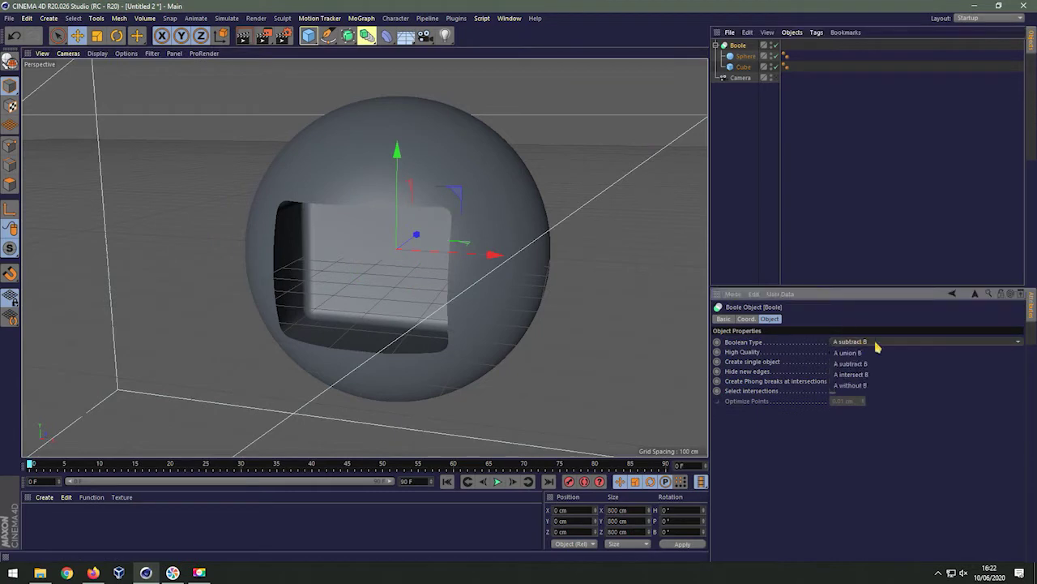
click(869, 376)
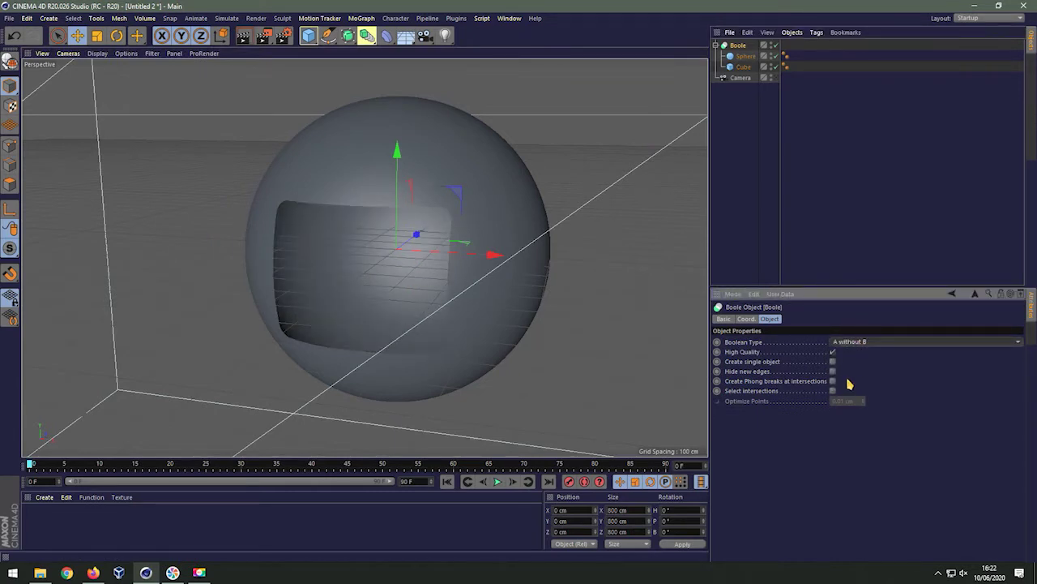
click(834, 372)
- Enlarge the cube to widen the cavity, then add a 100 cm sphere
click(774, 78)
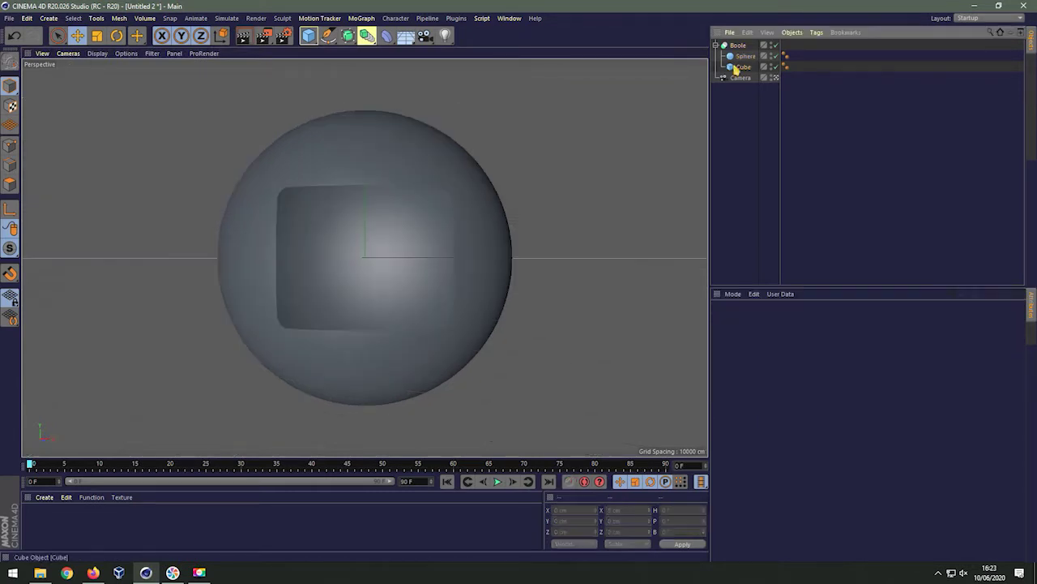
click(743, 66)
drag(470, 263, 475, 262)
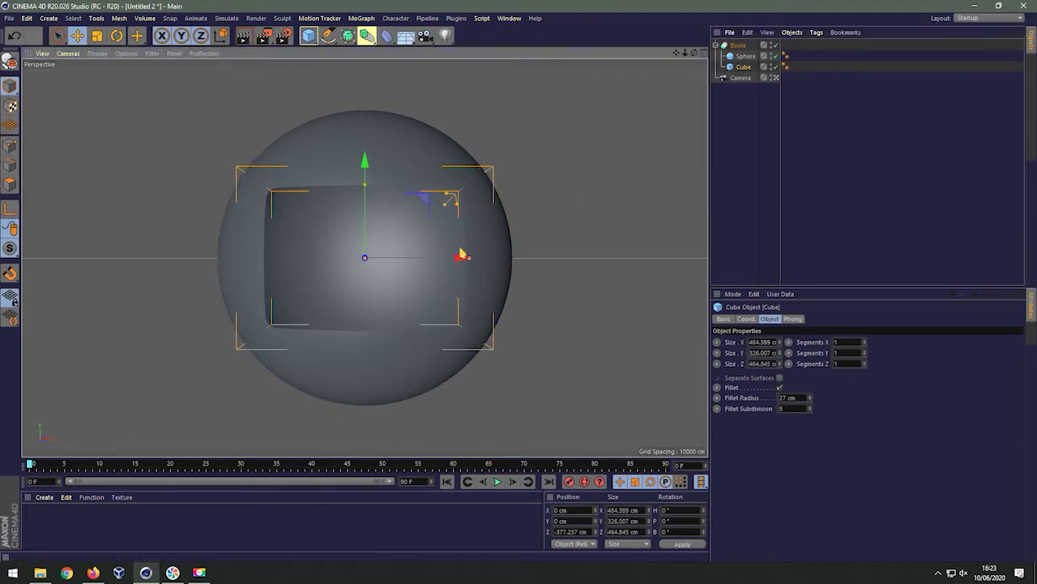
drag(365, 186, 367, 180)
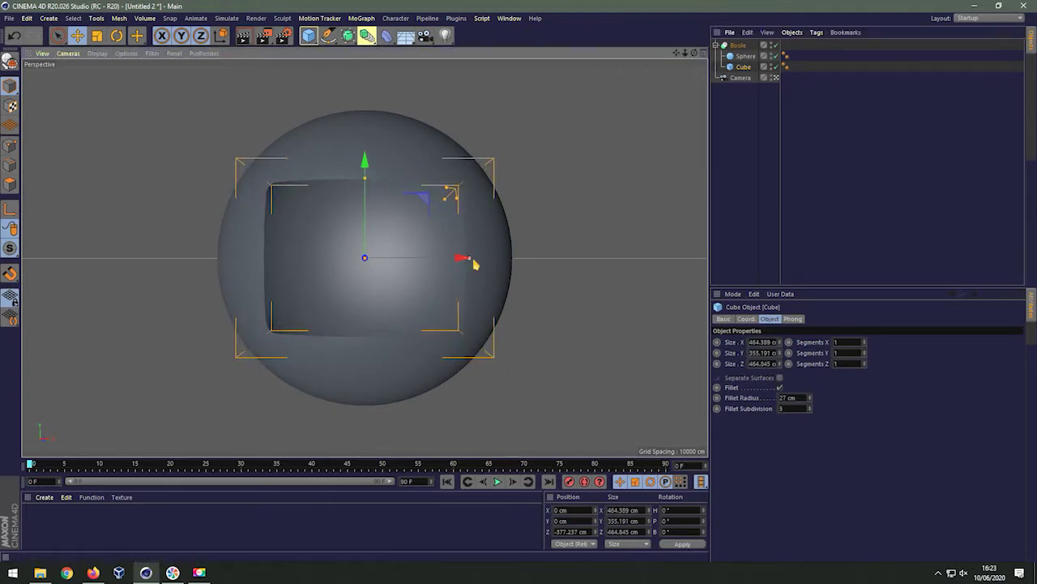
drag(476, 263, 479, 261)
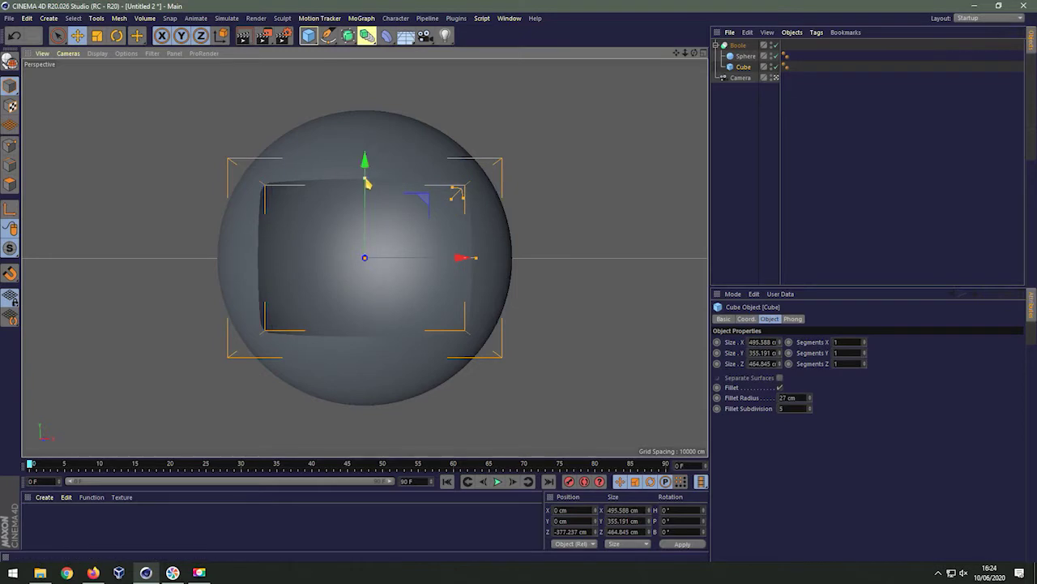
drag(367, 185, 368, 177)
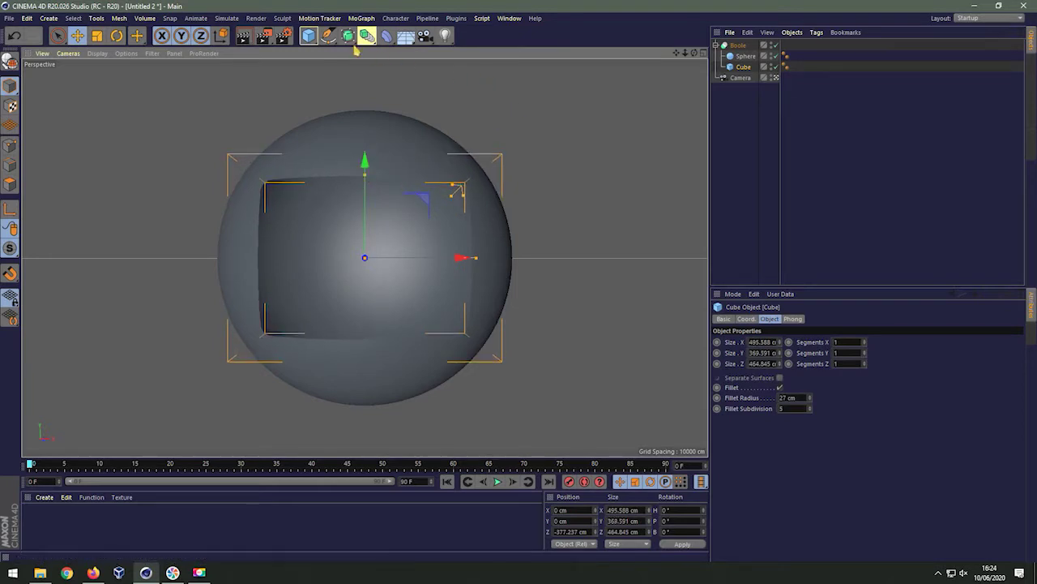
drag(308, 35, 587, 70)
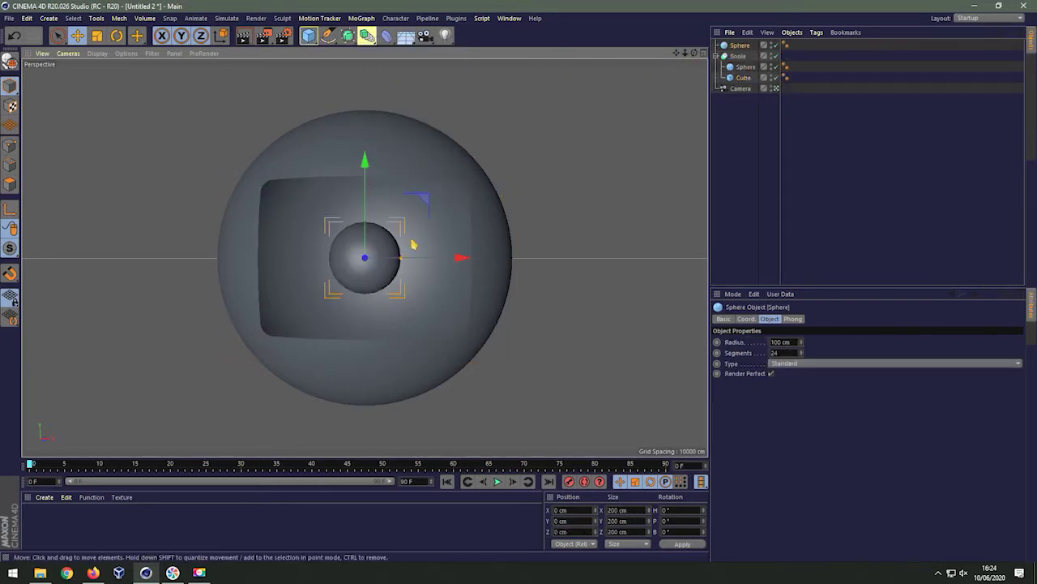
- Enlarge the small sphere, give it 100 segments, and move it into the cavity
drag(402, 264, 232, 250)
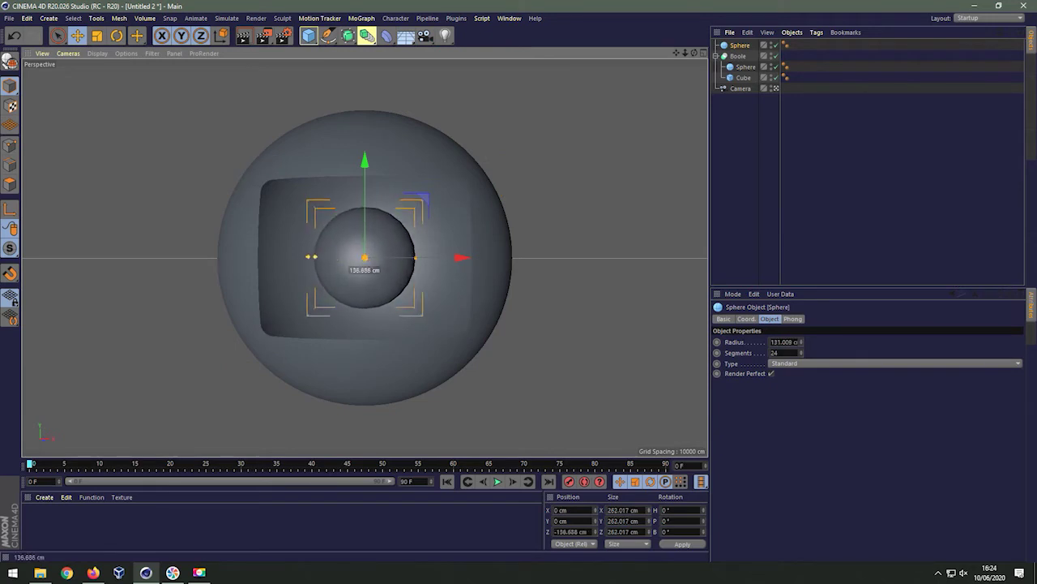
click(775, 88)
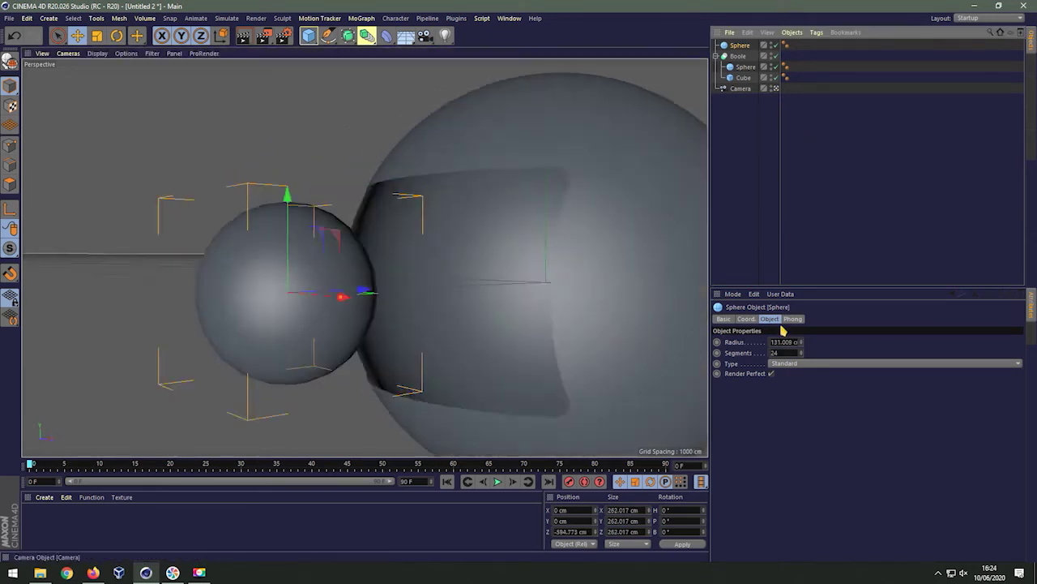
click(776, 354)
text(100)
key(Return)
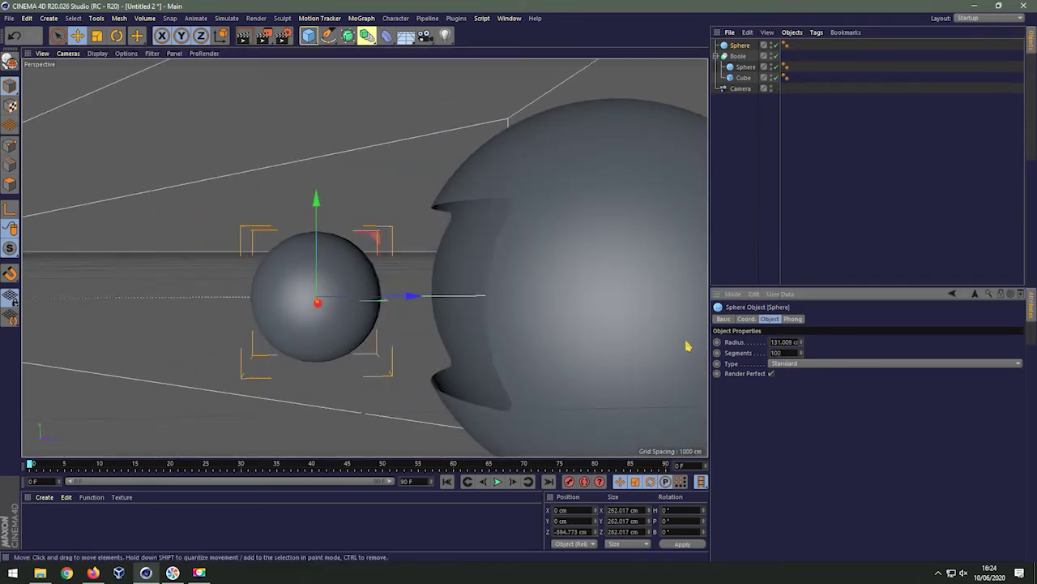
drag(411, 296, 557, 299)
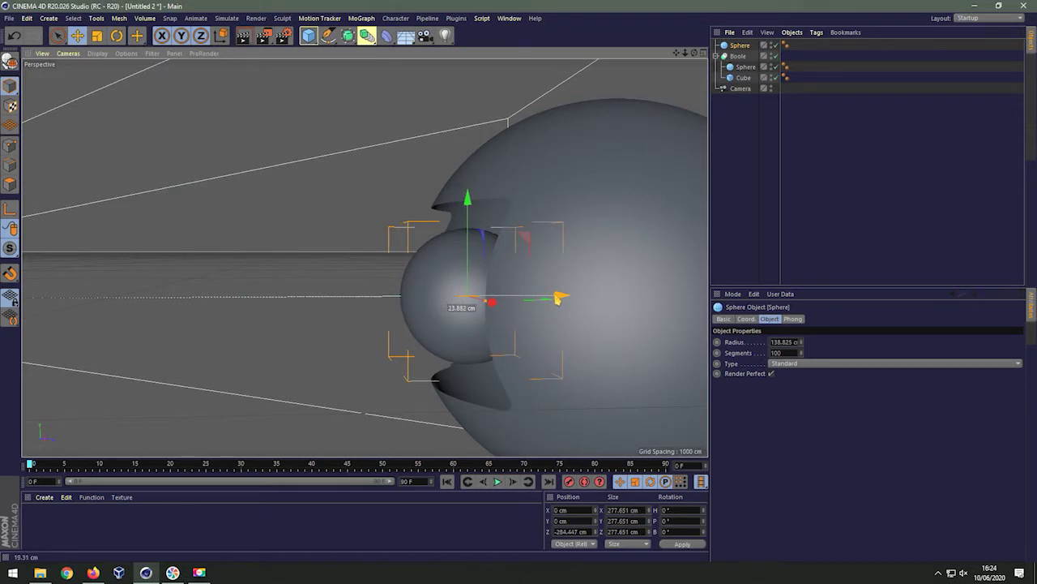
- Set the small sphere's size to 300 cm and nudge it along Z to -278.807 cm
click(608, 521)
text(300)
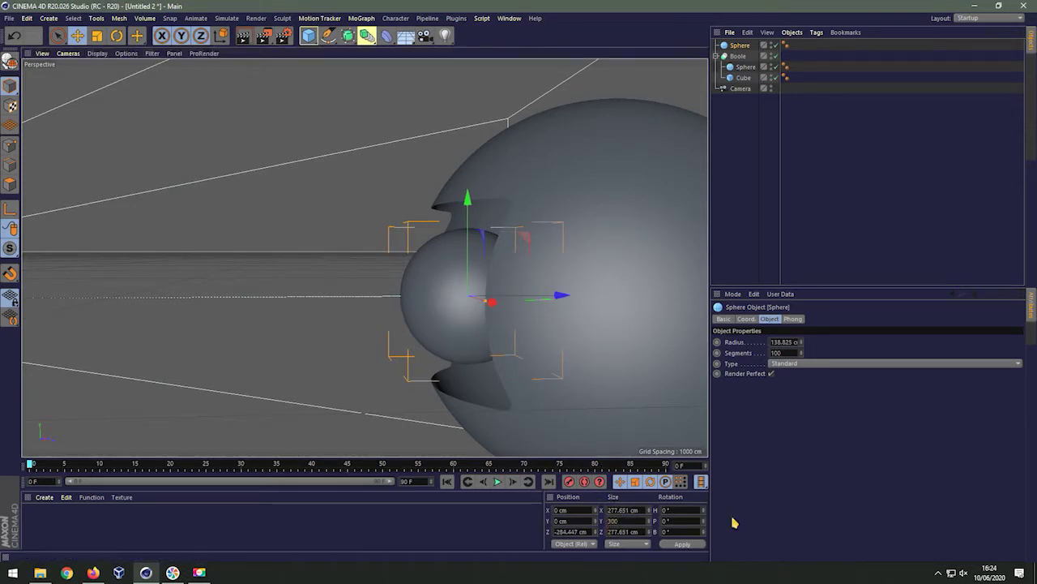
key(Return)
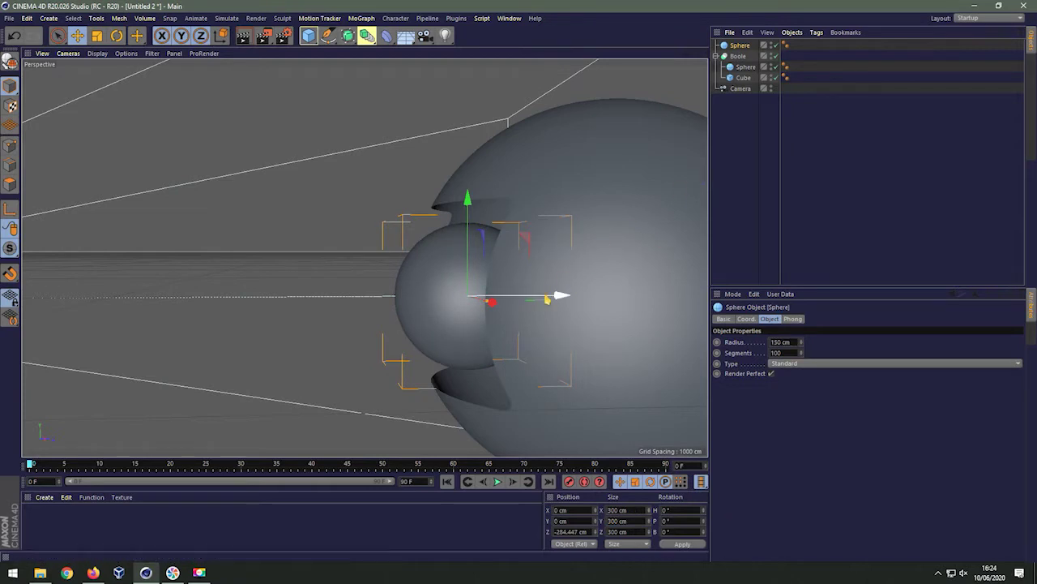
drag(556, 294, 561, 295)
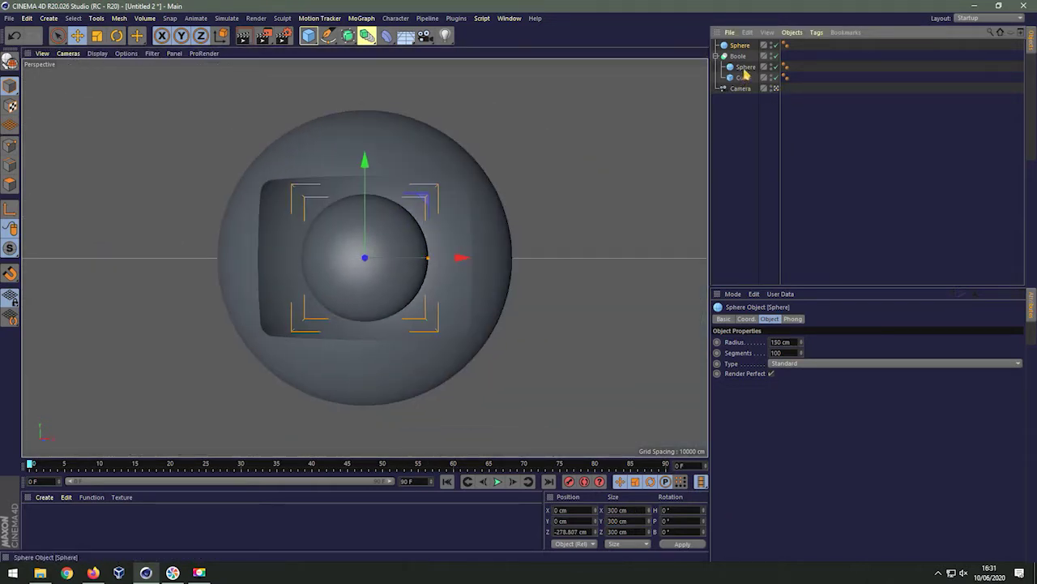
- Duplicate the Boole's large sphere with Ctrl+C/Ctrl+V and nest the copy under the original
click(746, 68)
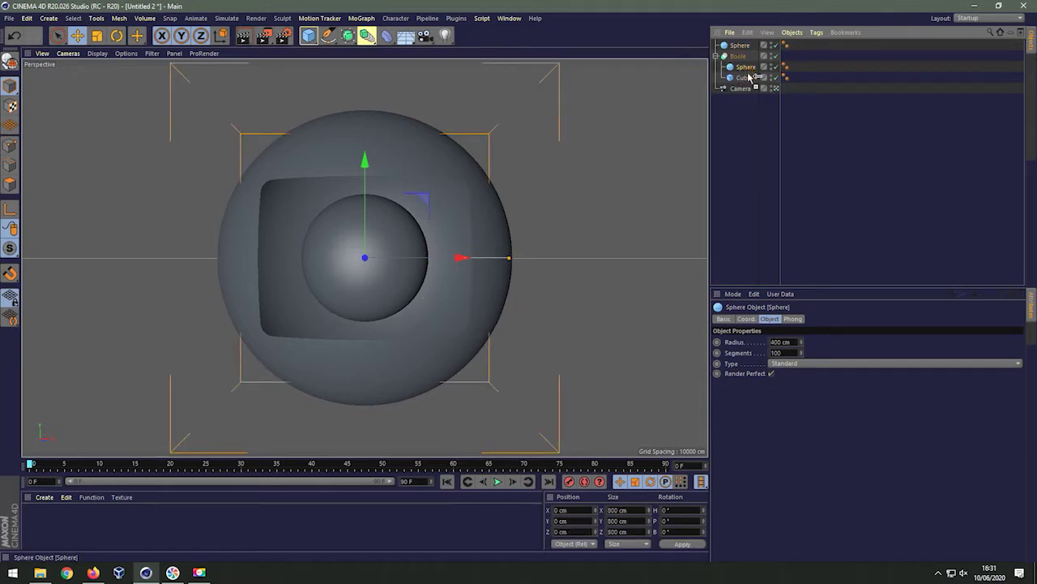
key(ctrl+c)
key(ctrl+v)
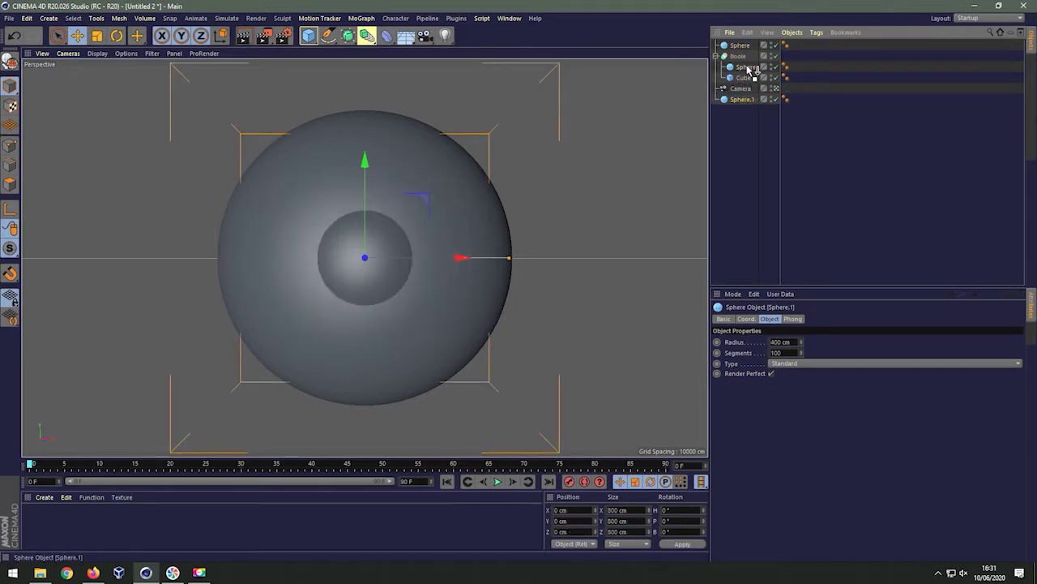
drag(746, 102, 749, 71)
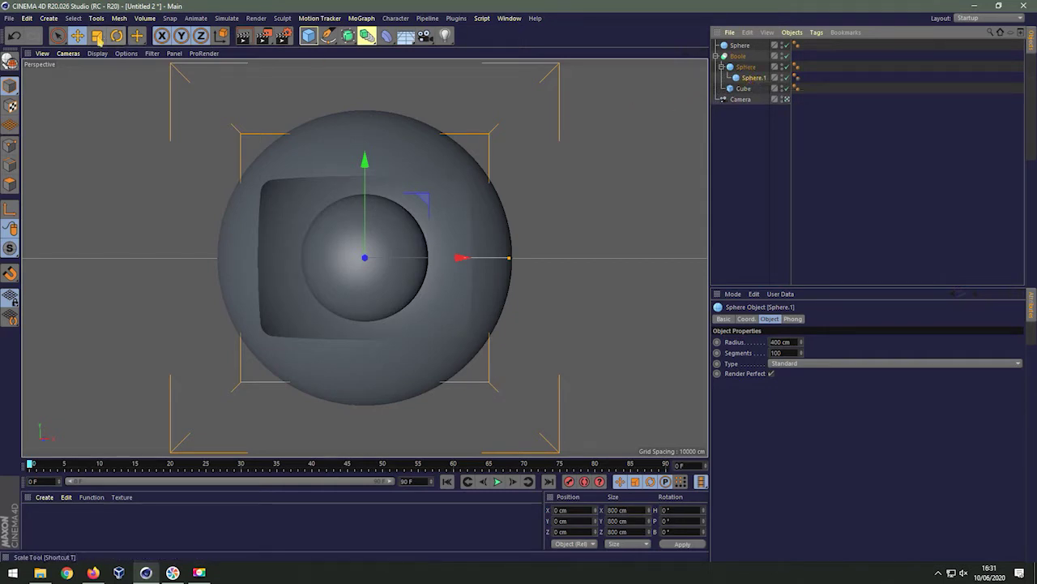
- Scale the nested copy down to 782.4 cm and create a new material, Mat
key(t)
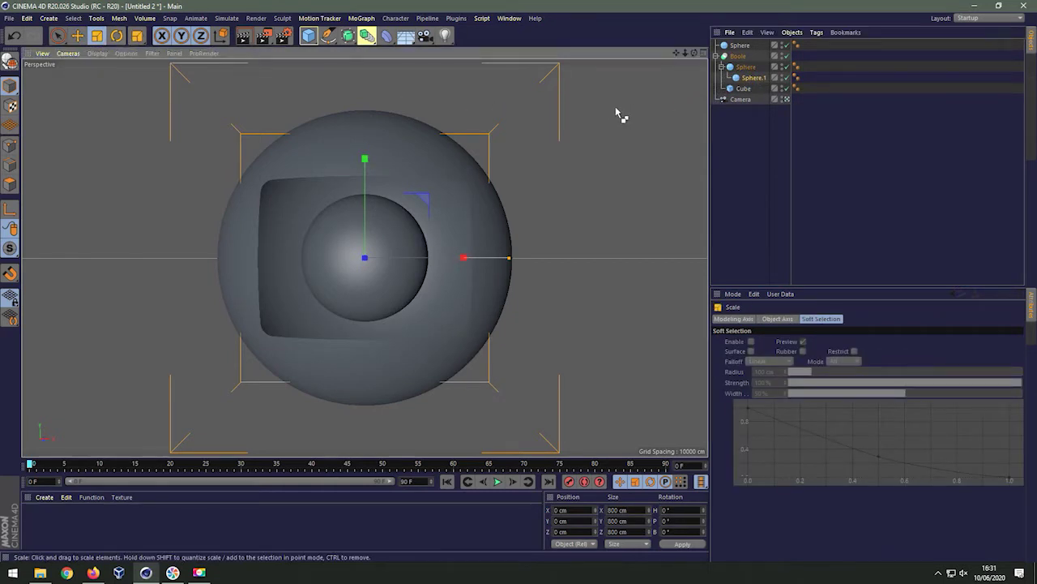
drag(616, 114, 608, 122)
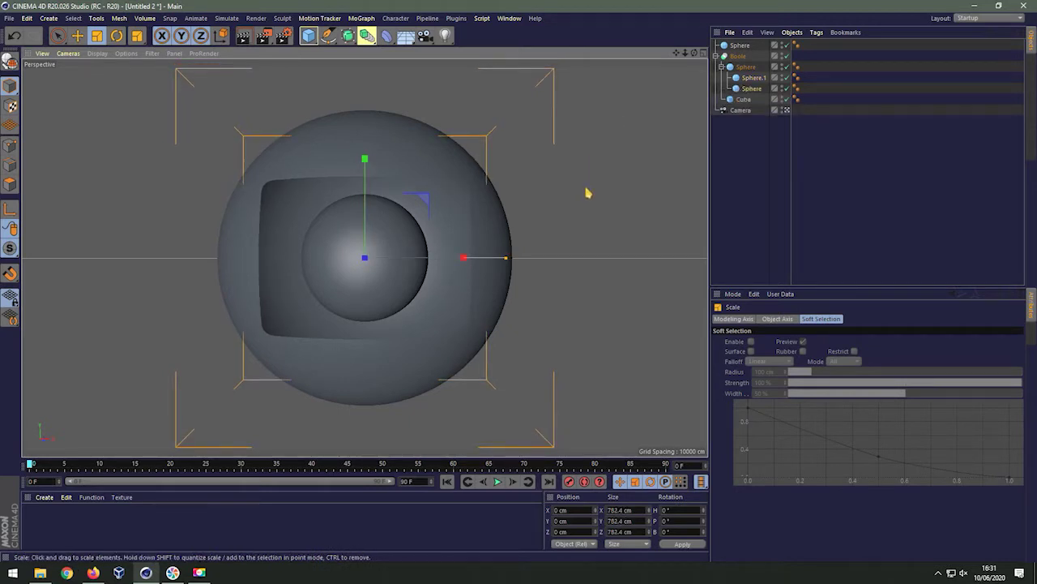
double_click(316, 525)
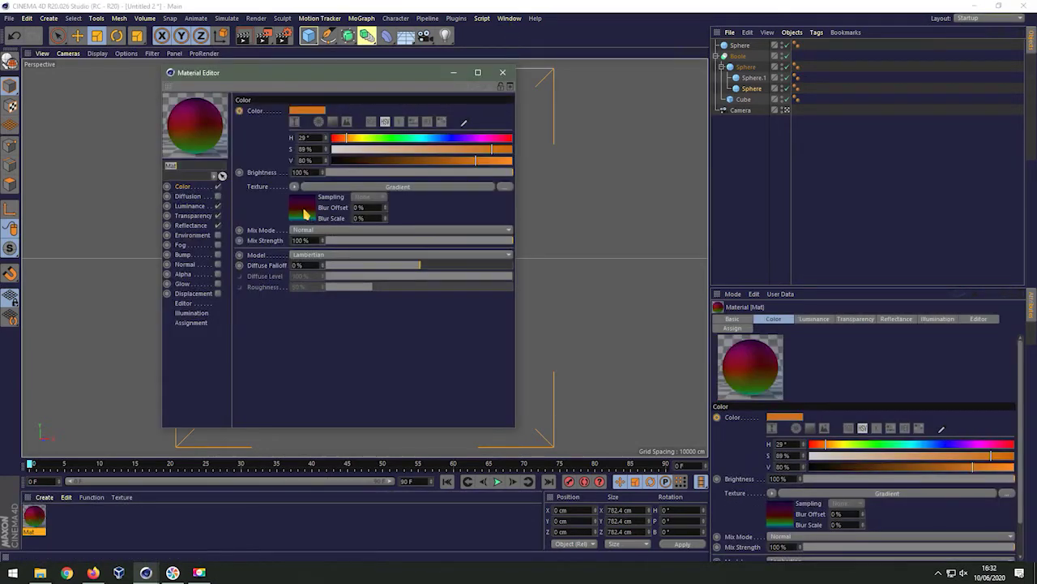
- Set Mat's colour gradient knots: blue, teal, green, olive, dark red, magenta, purple, dark indigo
click(305, 213)
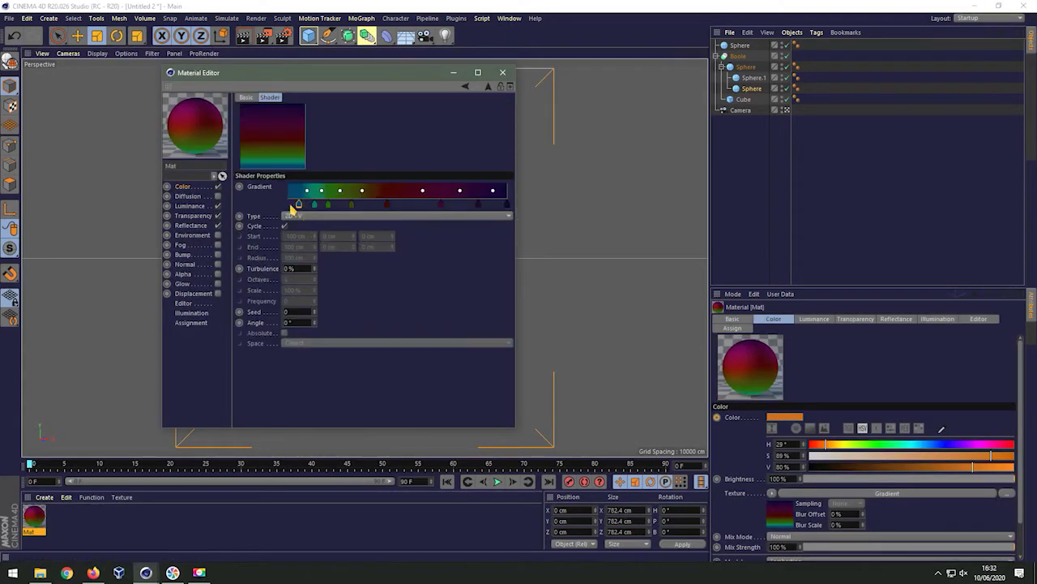
click(299, 203)
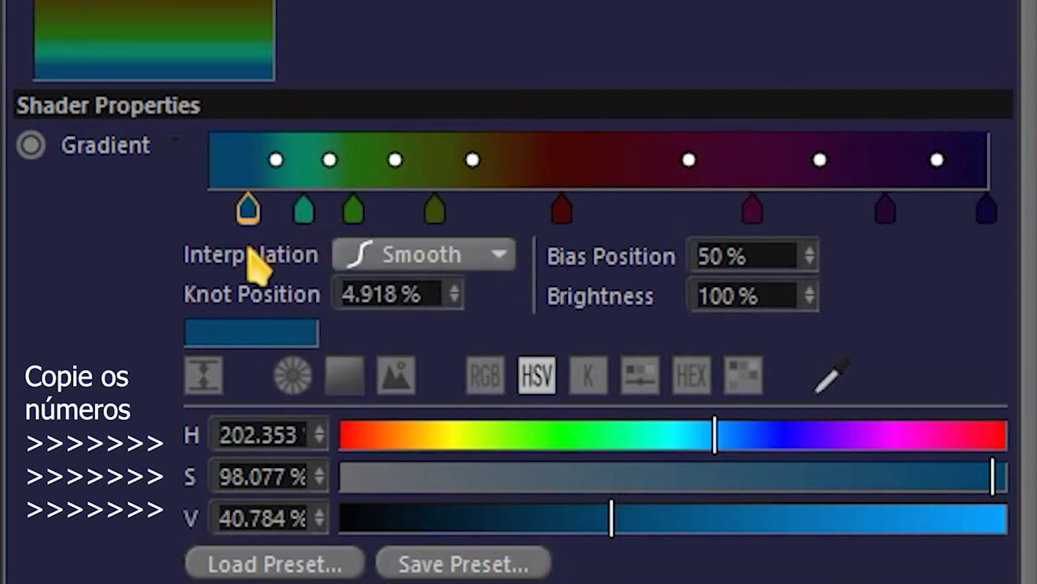
click(303, 213)
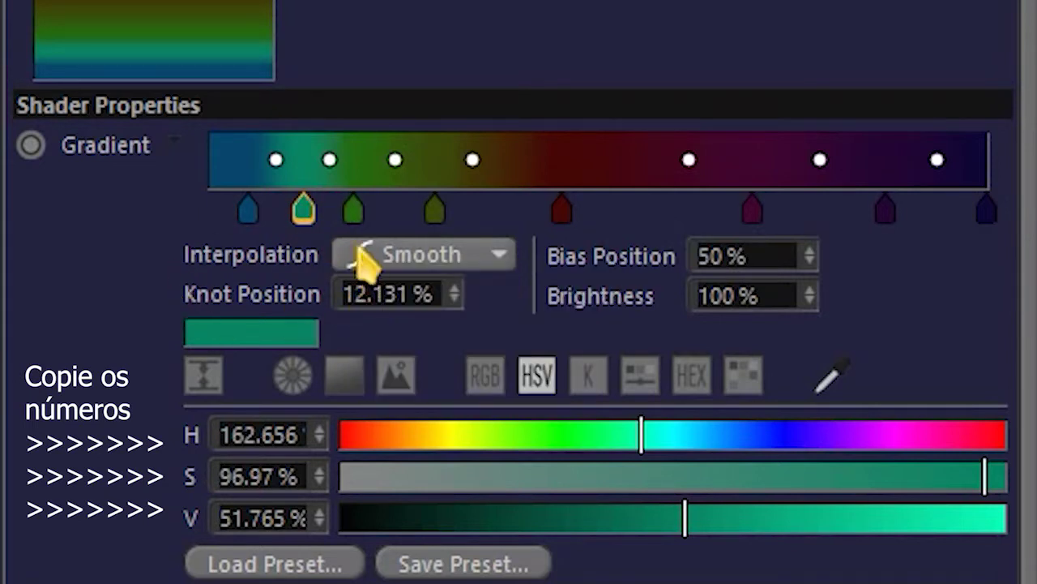
click(354, 211)
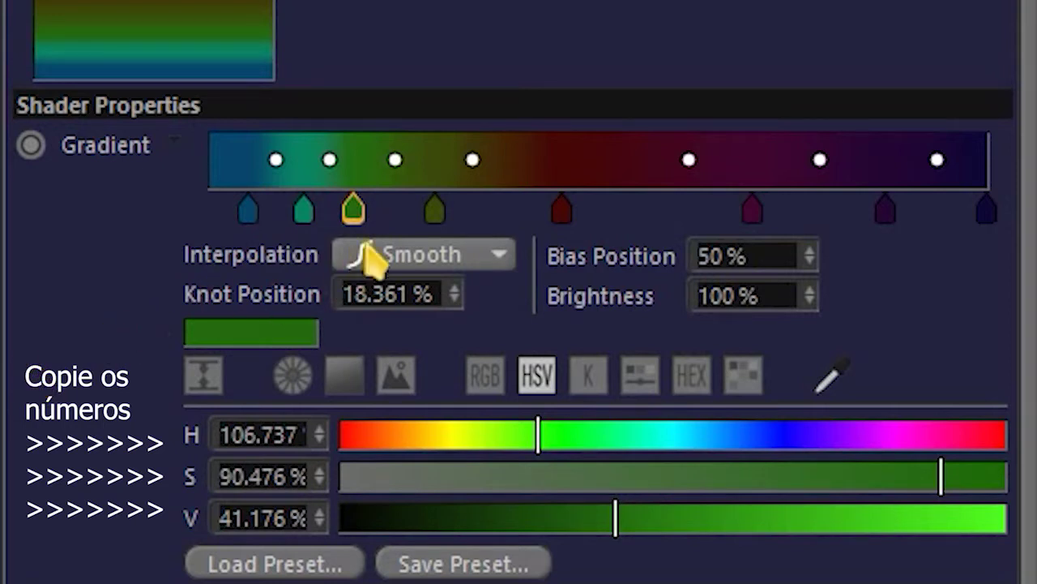
click(435, 209)
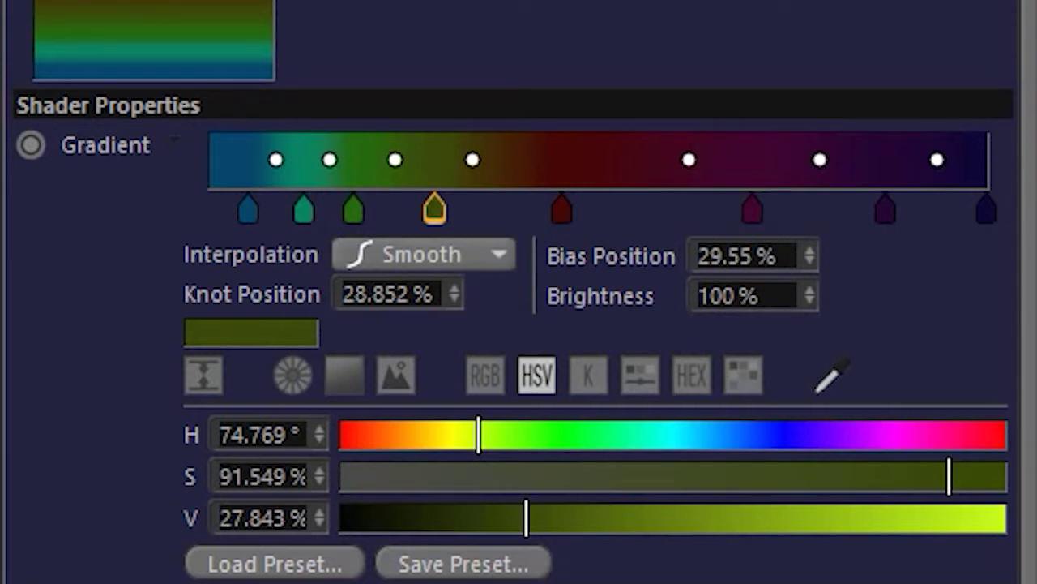
click(563, 215)
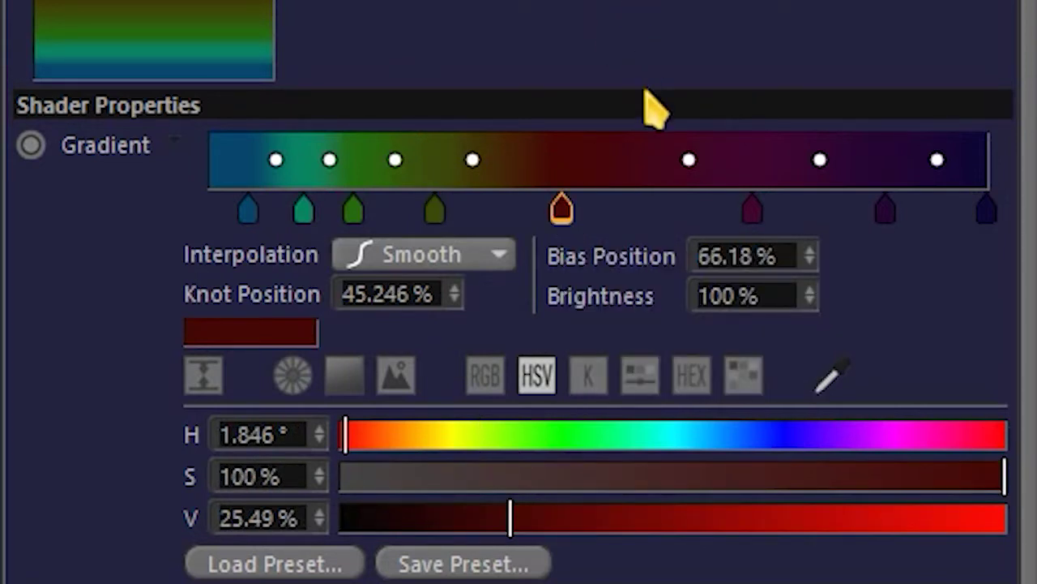
click(754, 219)
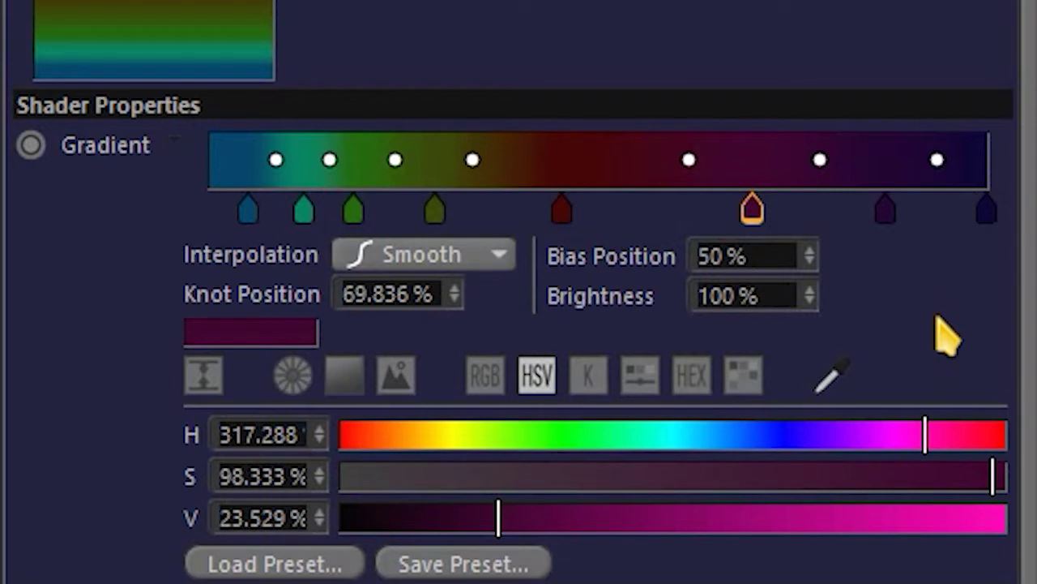
click(886, 215)
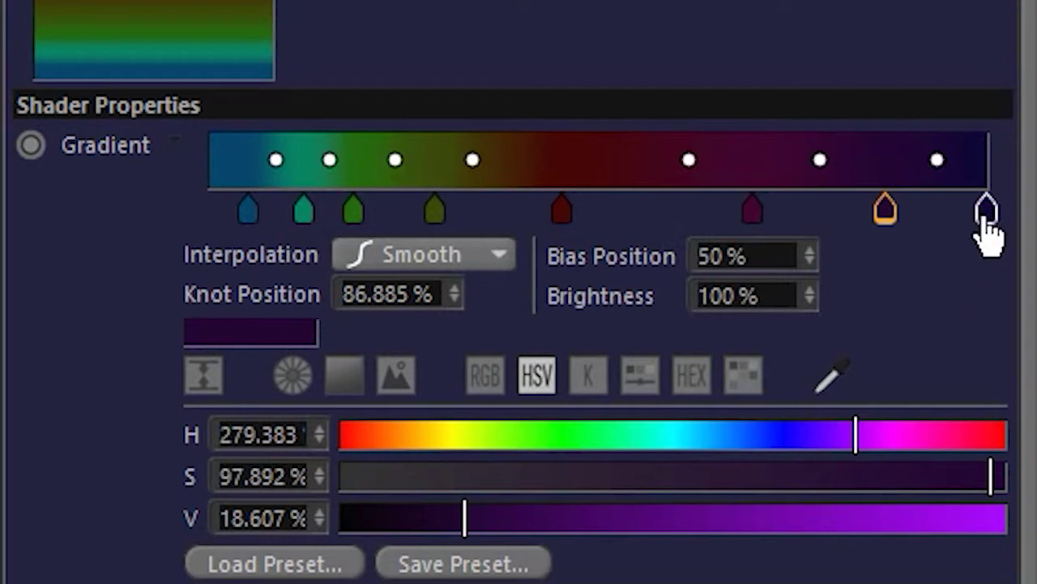
click(986, 212)
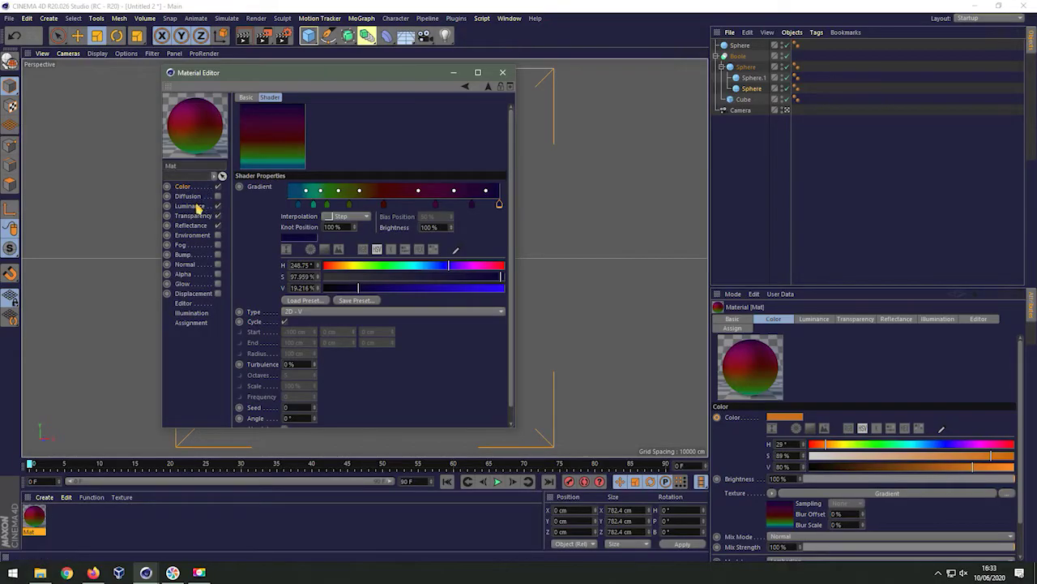
- Review Mat's Luminance, Color, Diffusion and Transparency channel settings
click(190, 205)
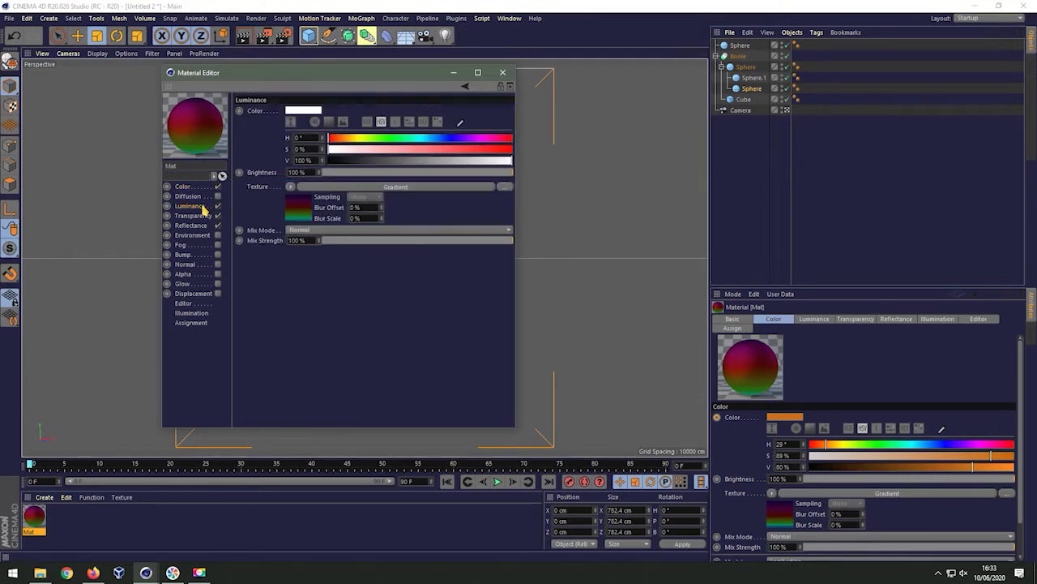
click(185, 186)
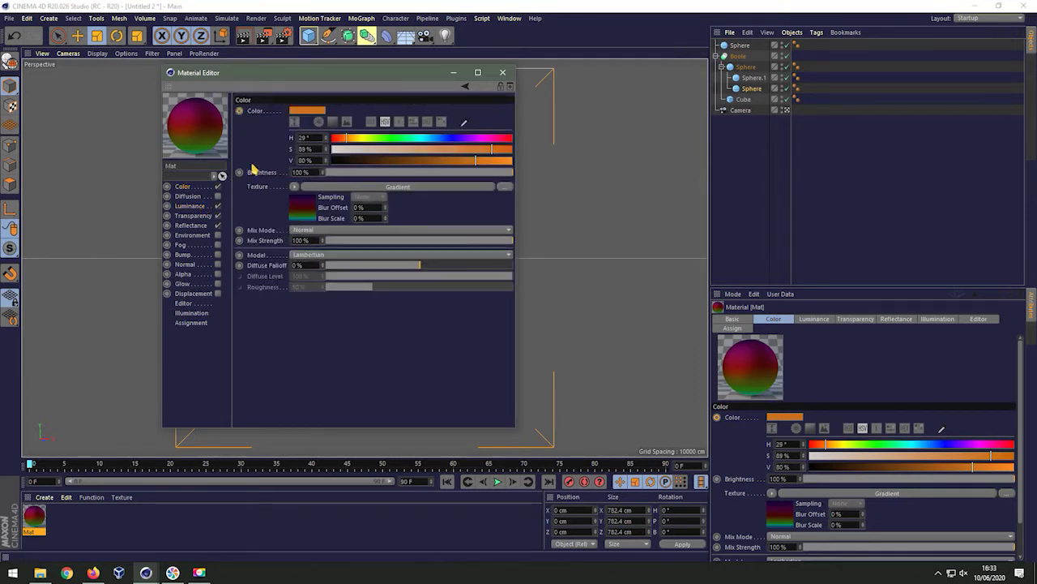
click(195, 197)
click(195, 206)
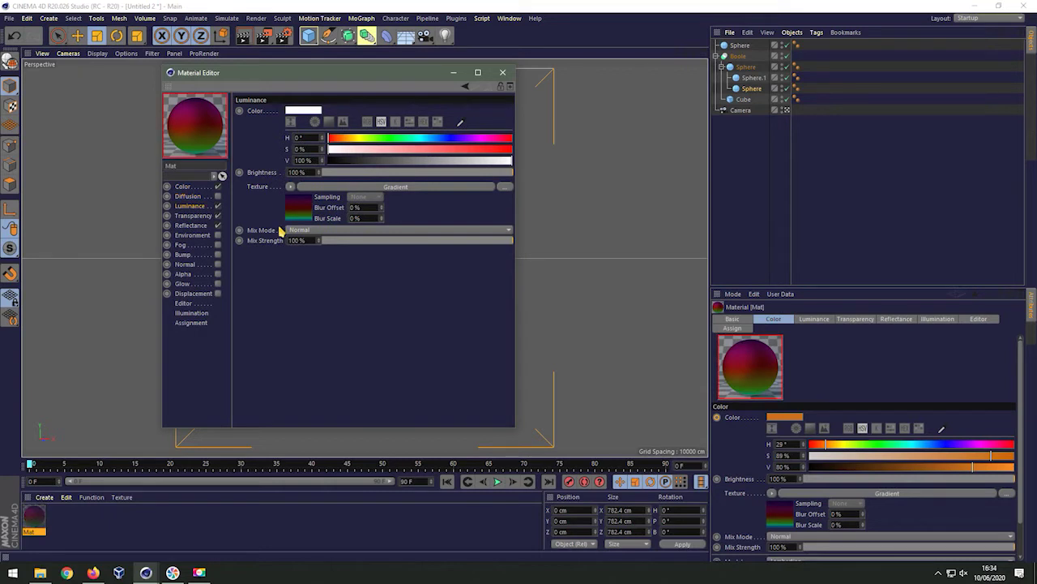
click(195, 215)
- Load the gradient into Default Specular's layer colour and keep the Transparency layer at Beckmann
click(195, 225)
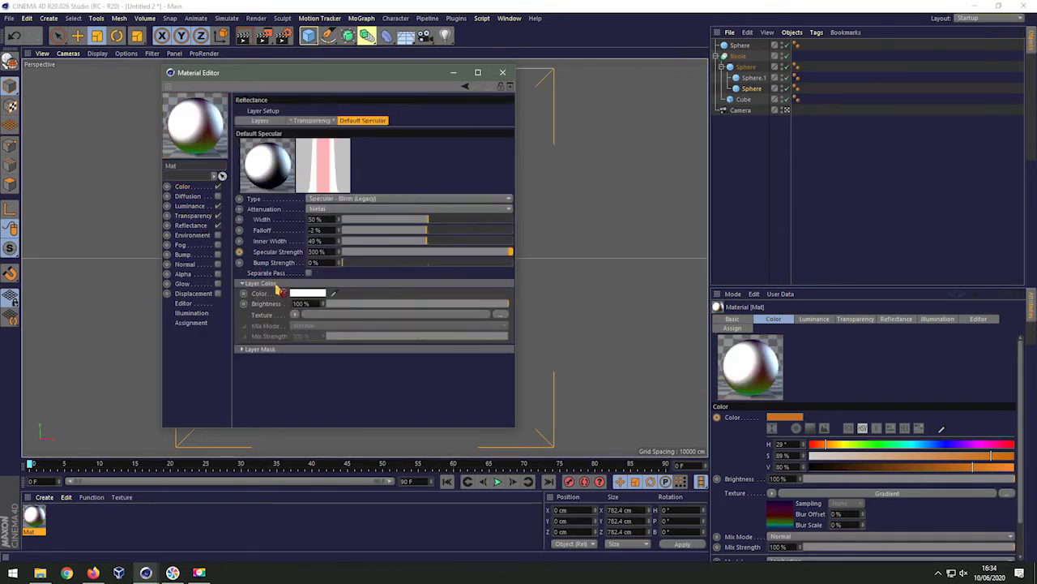
drag(313, 294, 316, 316)
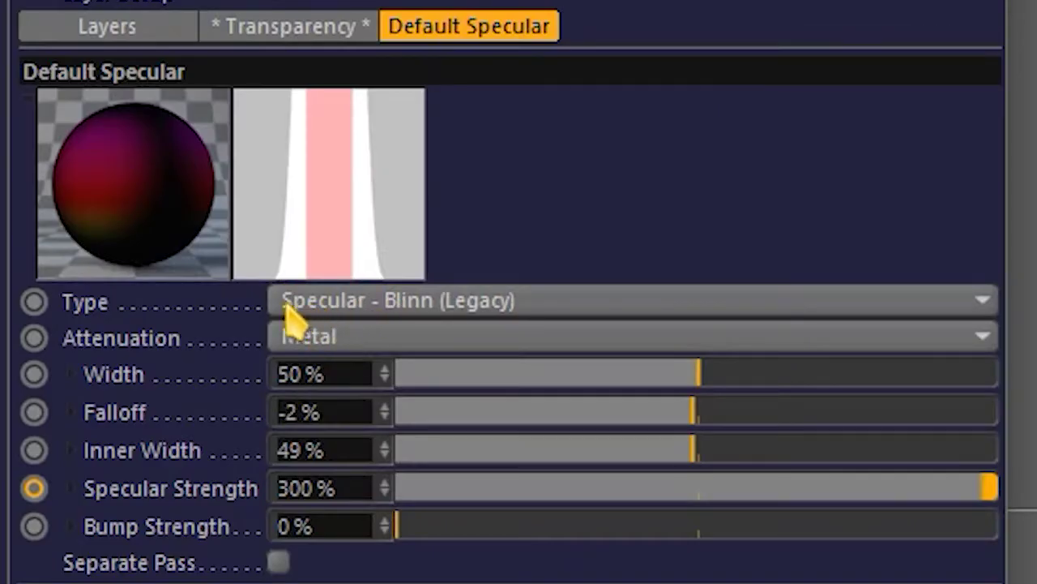
click(148, 33)
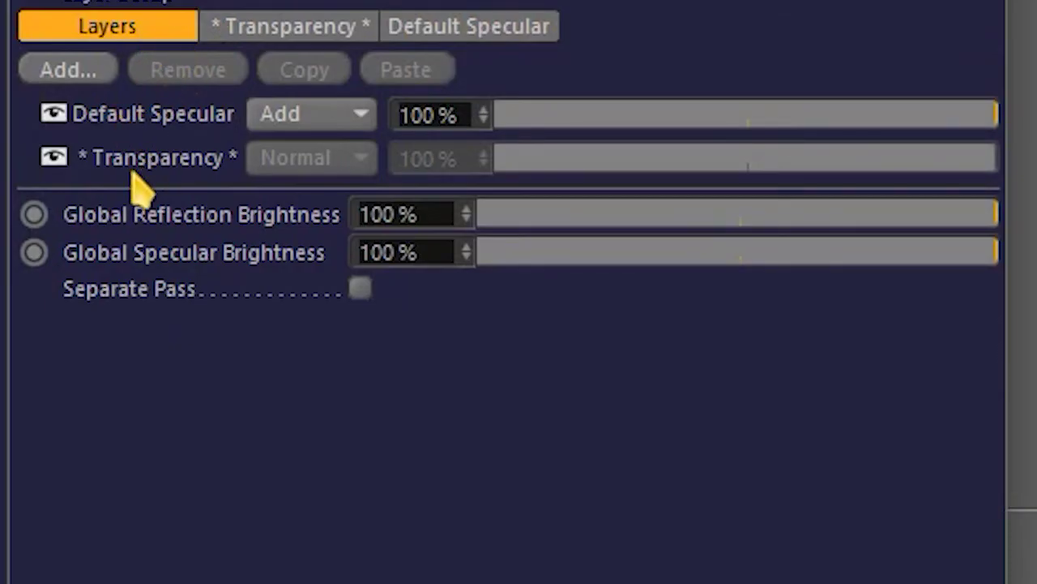
click(153, 158)
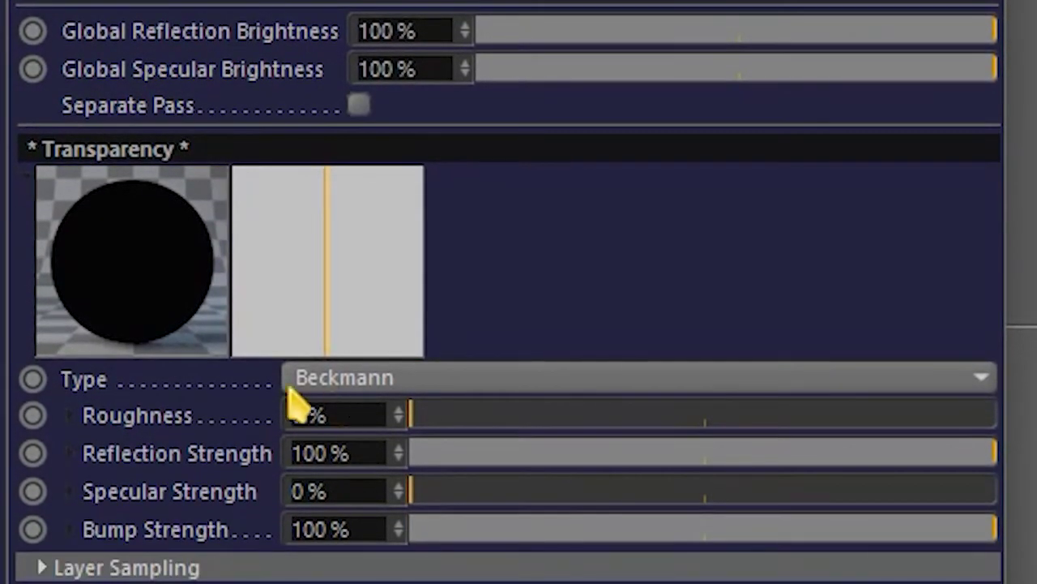
click(342, 380)
click(409, 425)
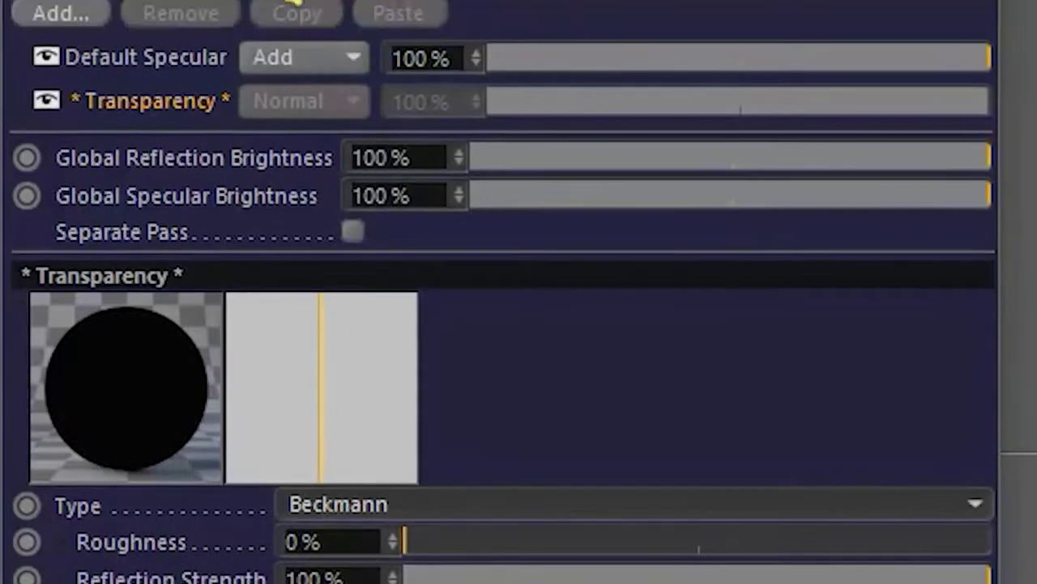
- Keep Default Specular as Blinn (Legacy), Metal, -2% falloff, 49% inner width, 300% strength
click(294, 3)
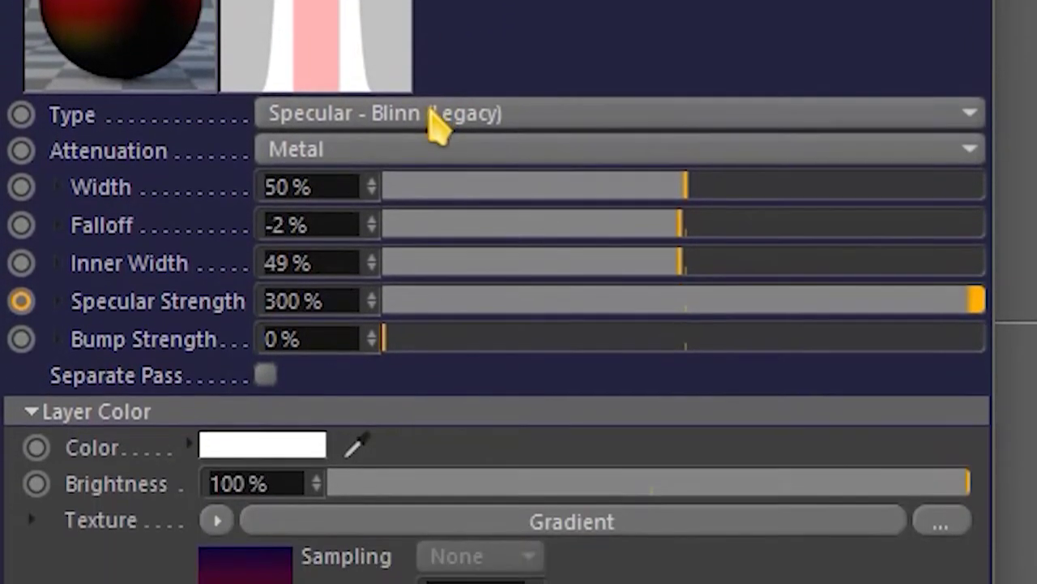
click(429, 196)
click(413, 528)
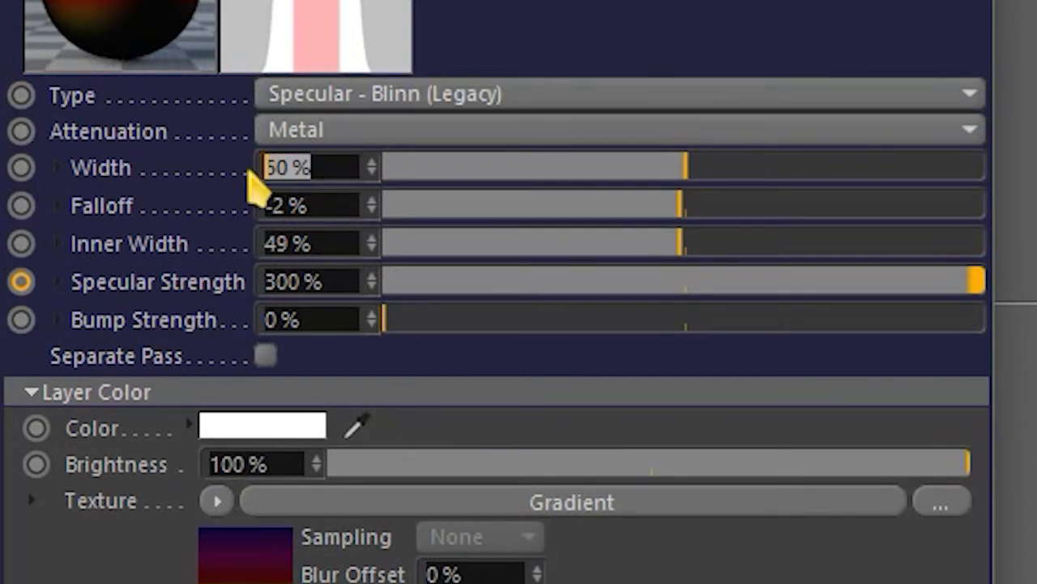
click(343, 135)
click(340, 139)
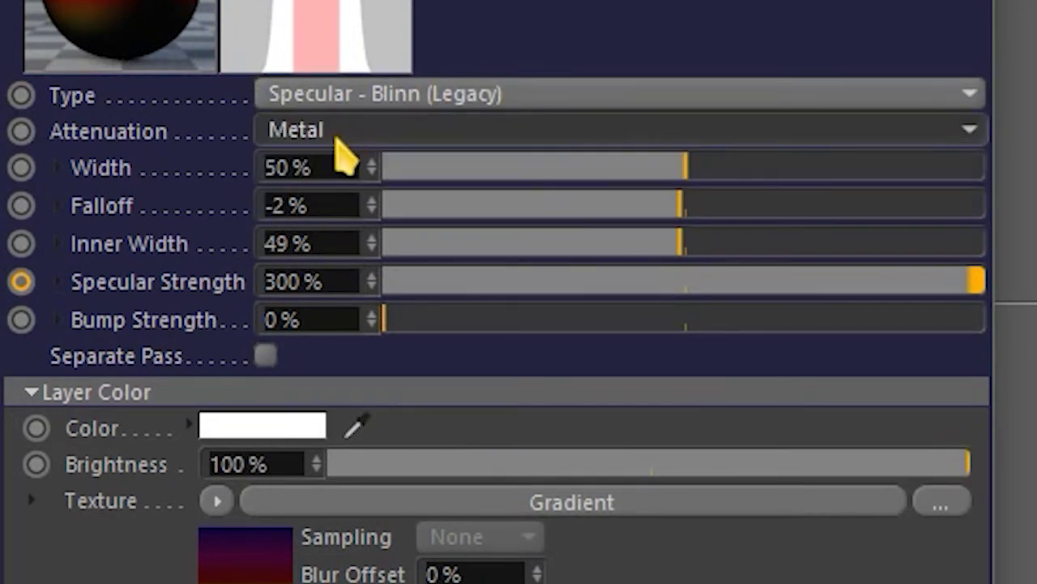
click(337, 138)
click(347, 208)
drag(322, 204, 255, 203)
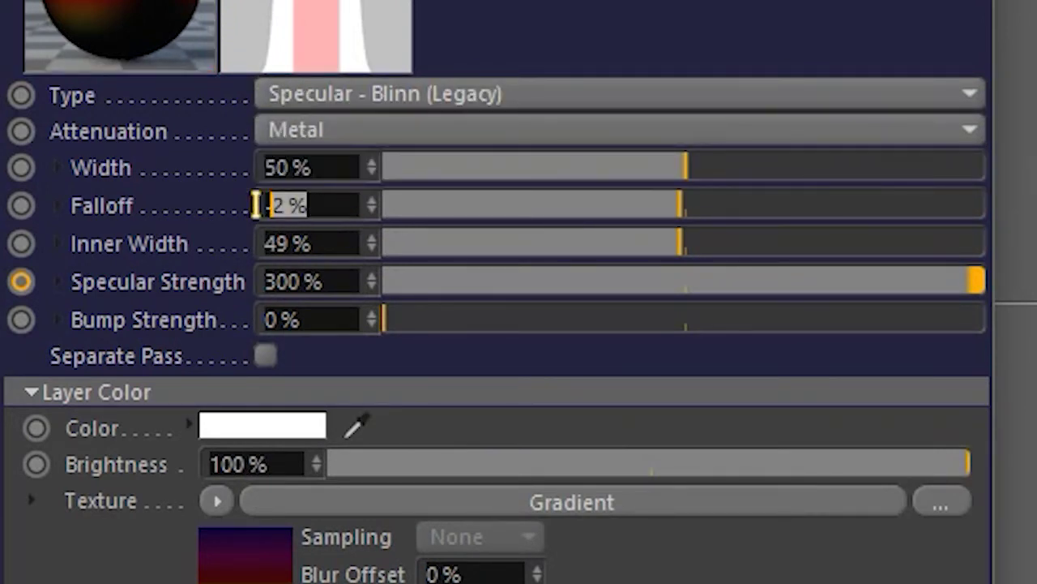
drag(278, 243, 229, 248)
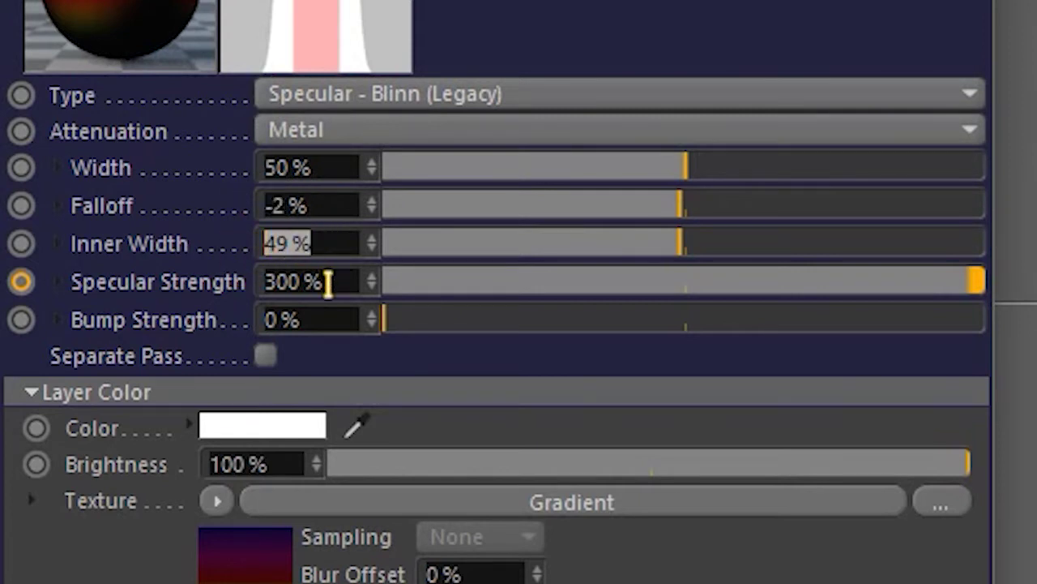
drag(329, 280, 232, 287)
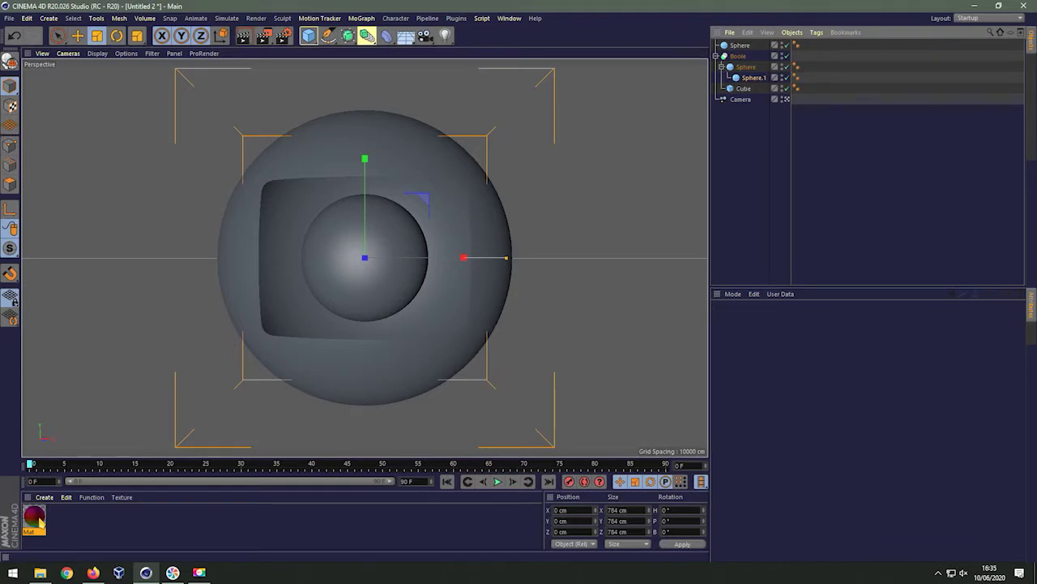
- Apply Mat to Sphere.1 with seamless Spherical projection and 77% V length
drag(36, 519, 436, 238)
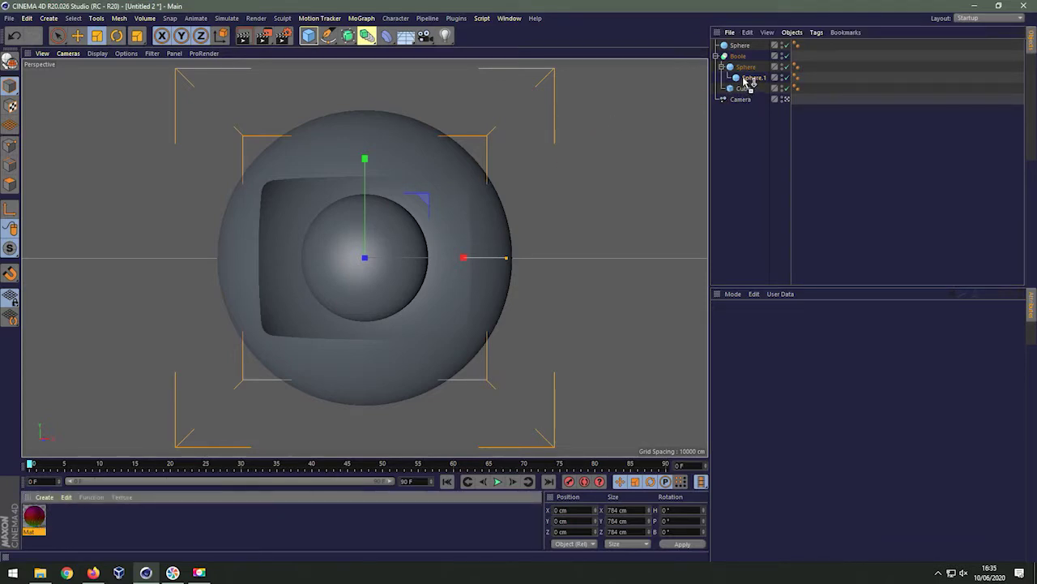
drag(747, 81, 749, 78)
click(798, 365)
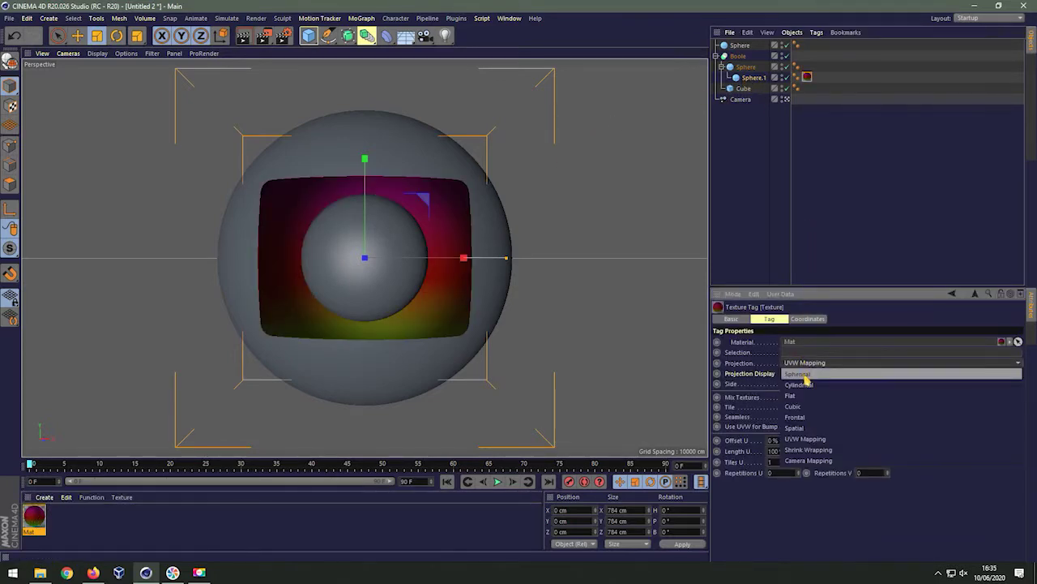
click(808, 378)
click(784, 417)
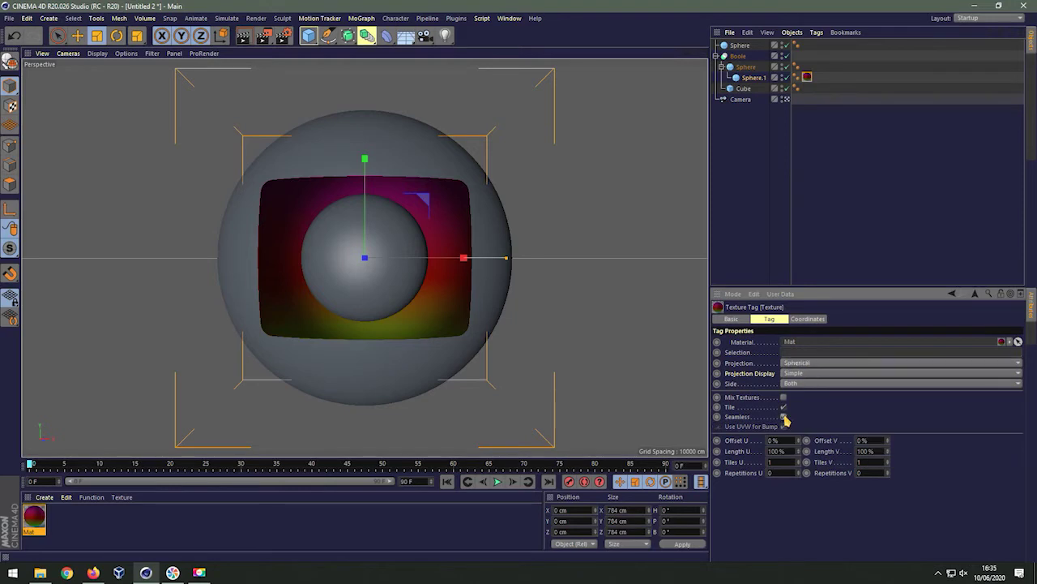
drag(887, 450, 886, 466)
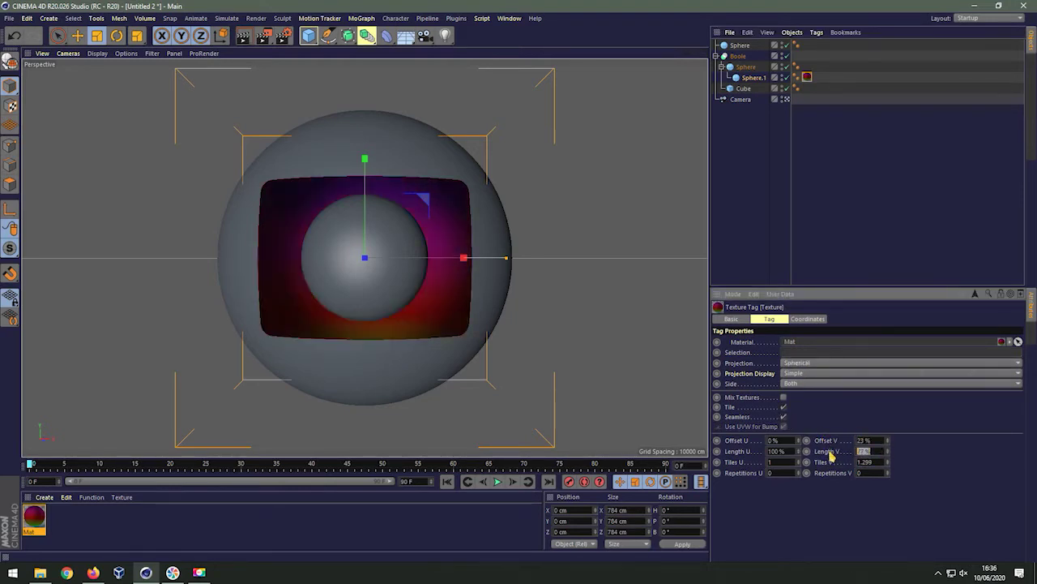
- Set Sphere.1 to 50 segments and open Mat.2 in the Material Editor
click(824, 135)
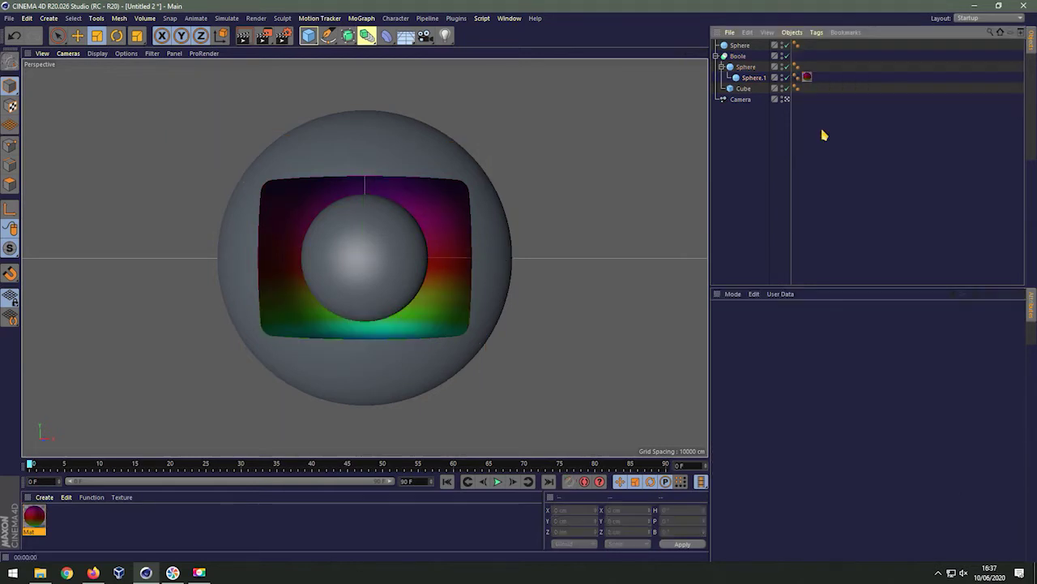
drag(807, 76, 797, 78)
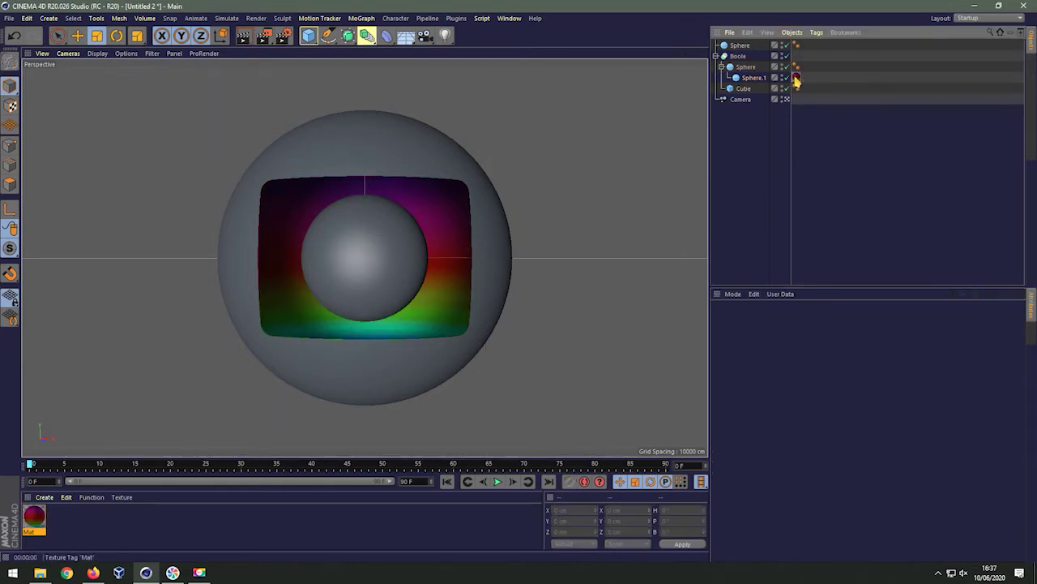
click(751, 78)
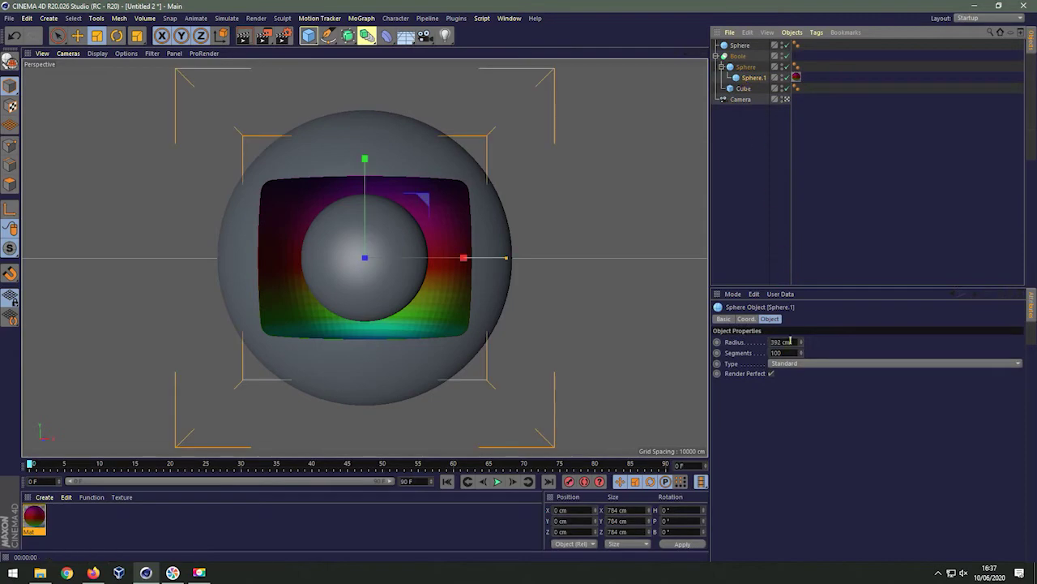
drag(806, 354, 783, 377)
click(800, 364)
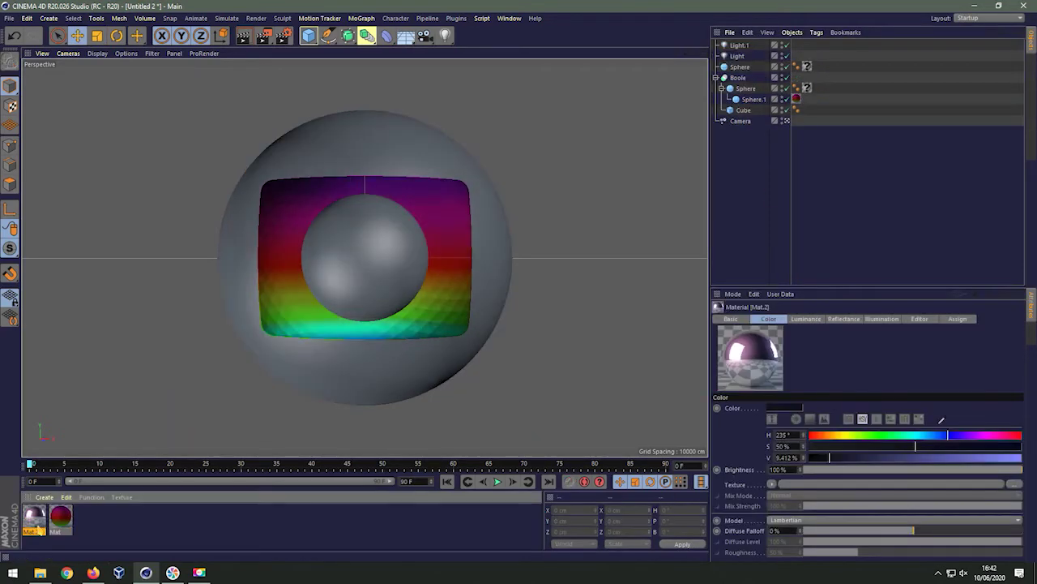
double_click(34, 518)
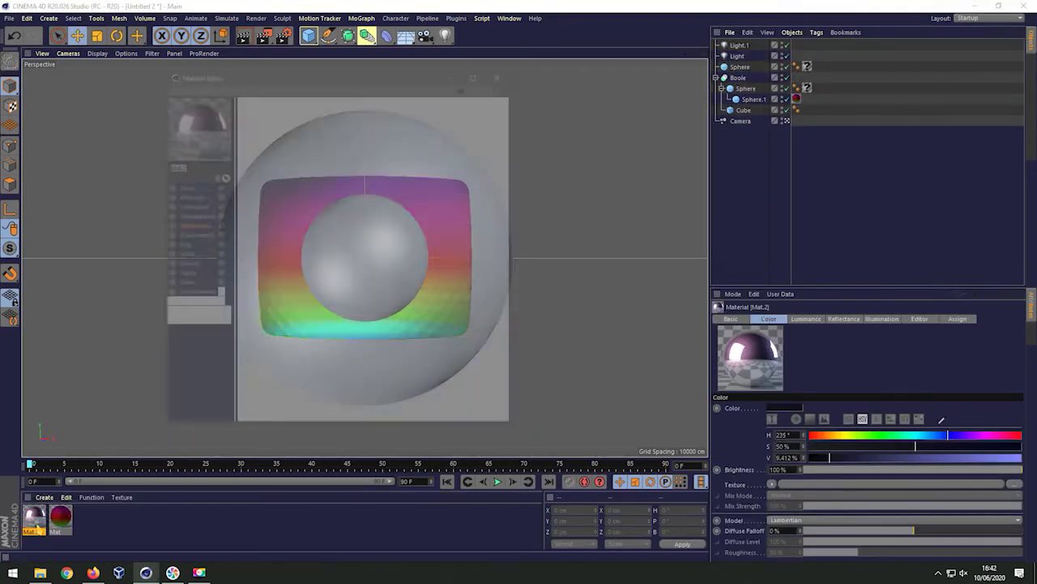
- Darken Mat.2's base colour value to 9%
click(185, 187)
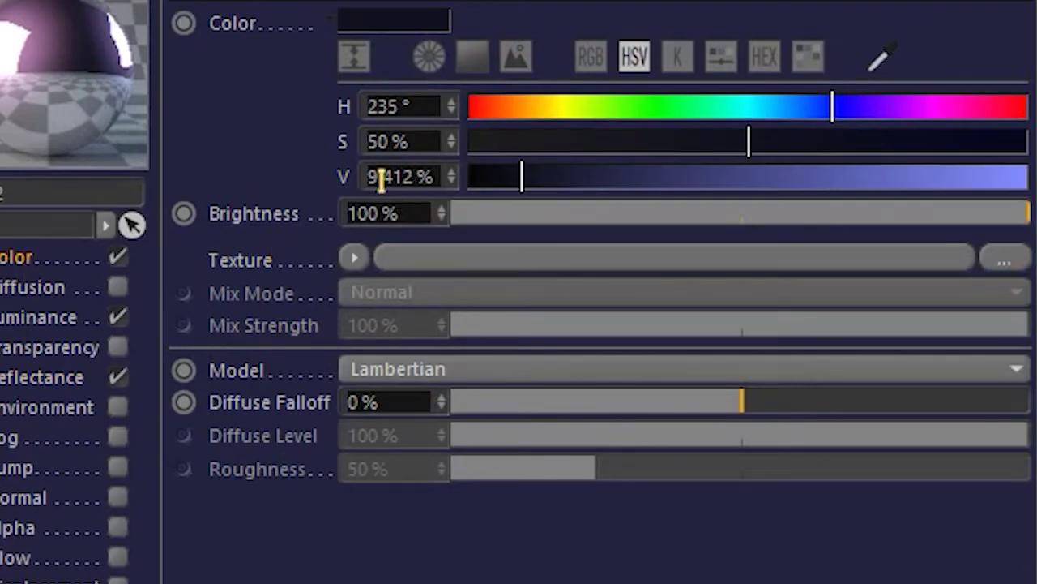
double_click(383, 177)
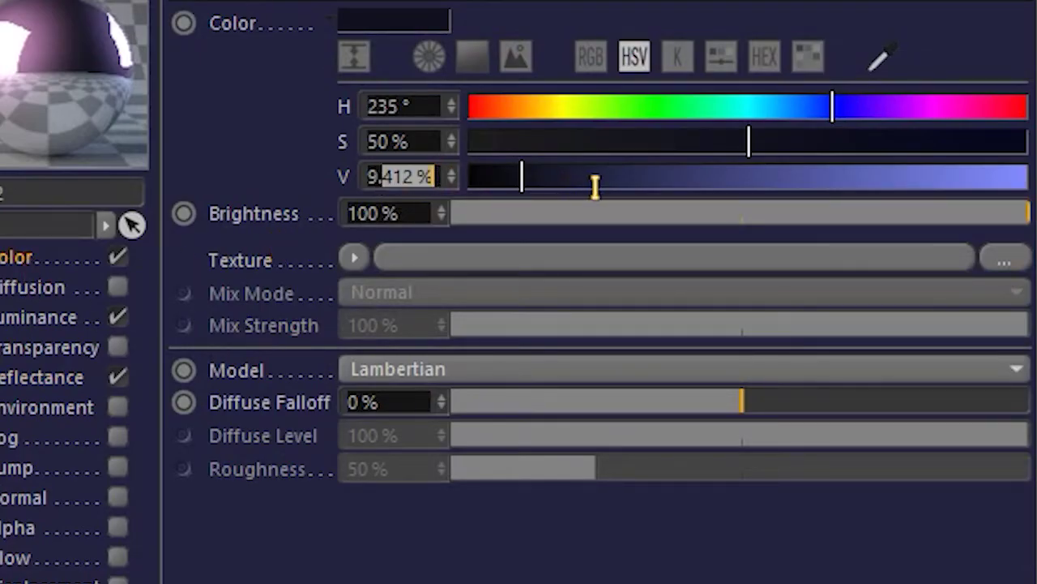
text(9)
key(Return)
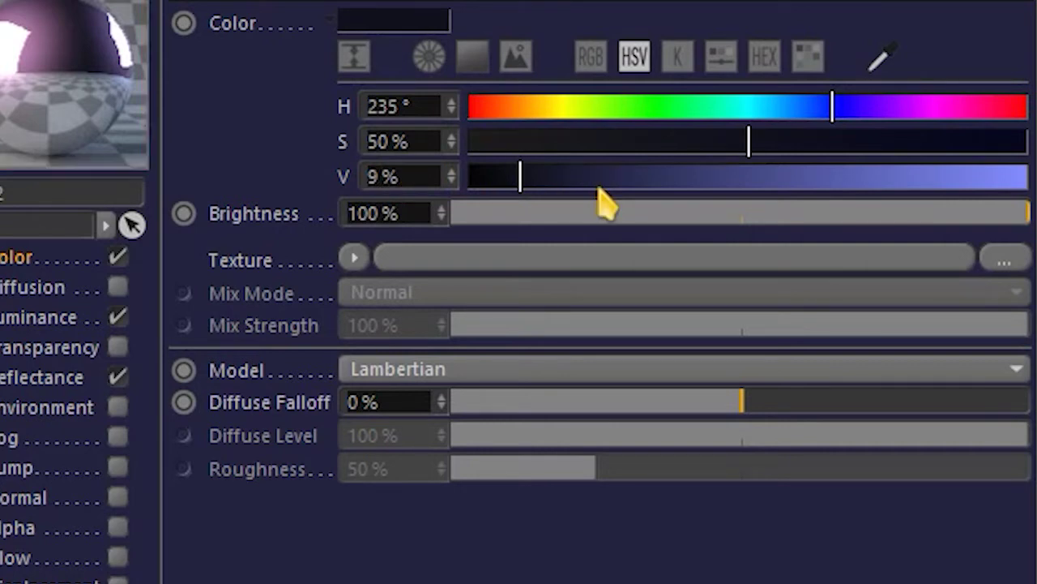
double_click(380, 176)
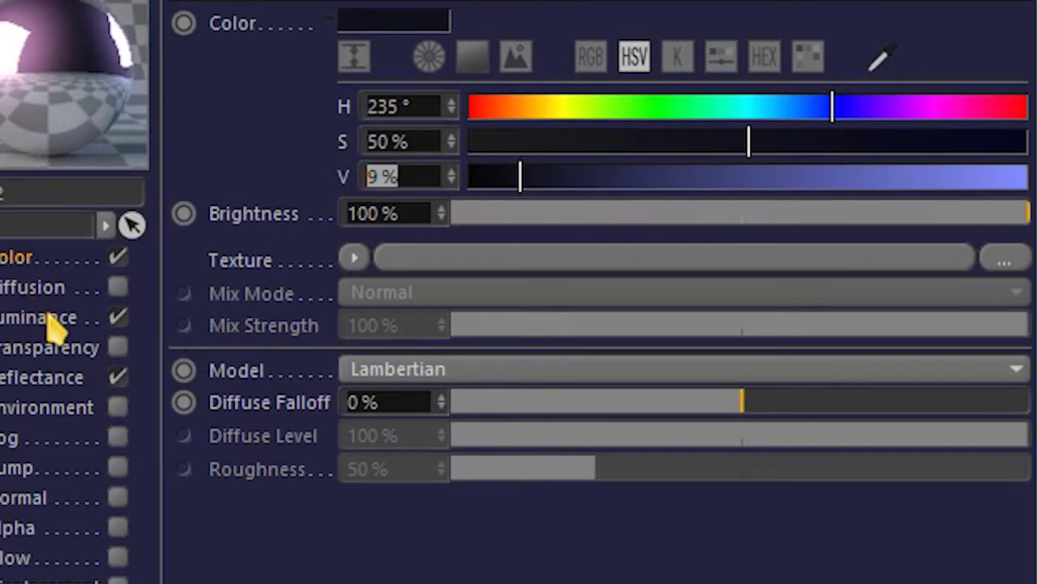
- Try Mat.2's luminance brightness at 5%, then restore it to 50%, leaving its colour unchanged
click(41, 318)
double_click(380, 213)
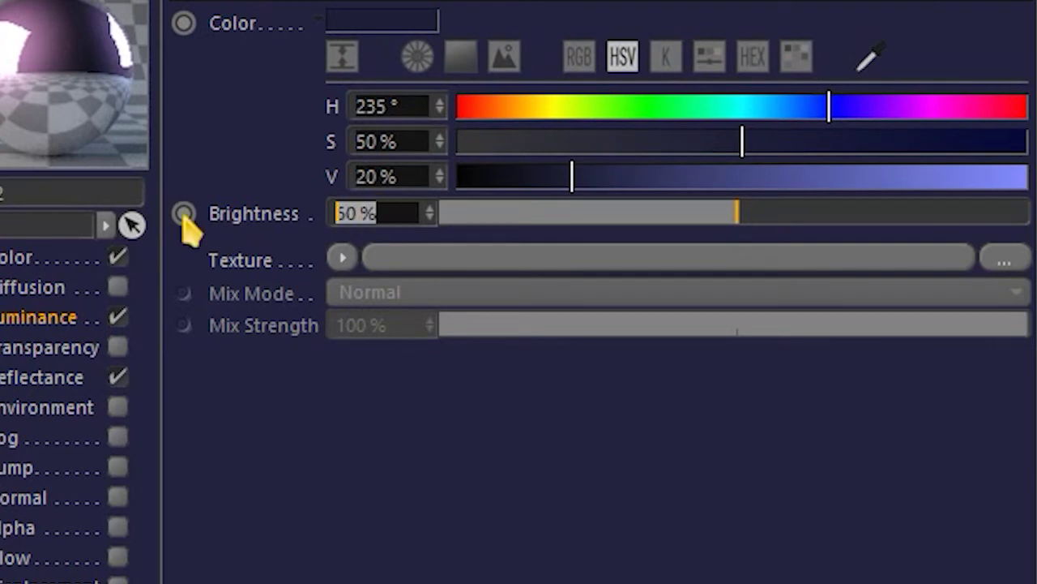
text(5)
key(Return)
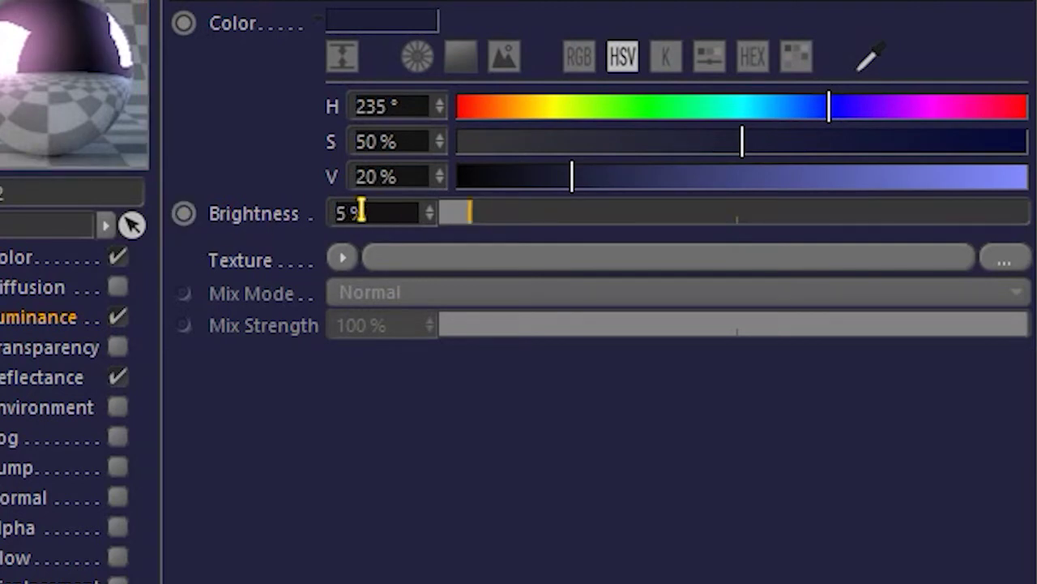
text(50)
key(Return)
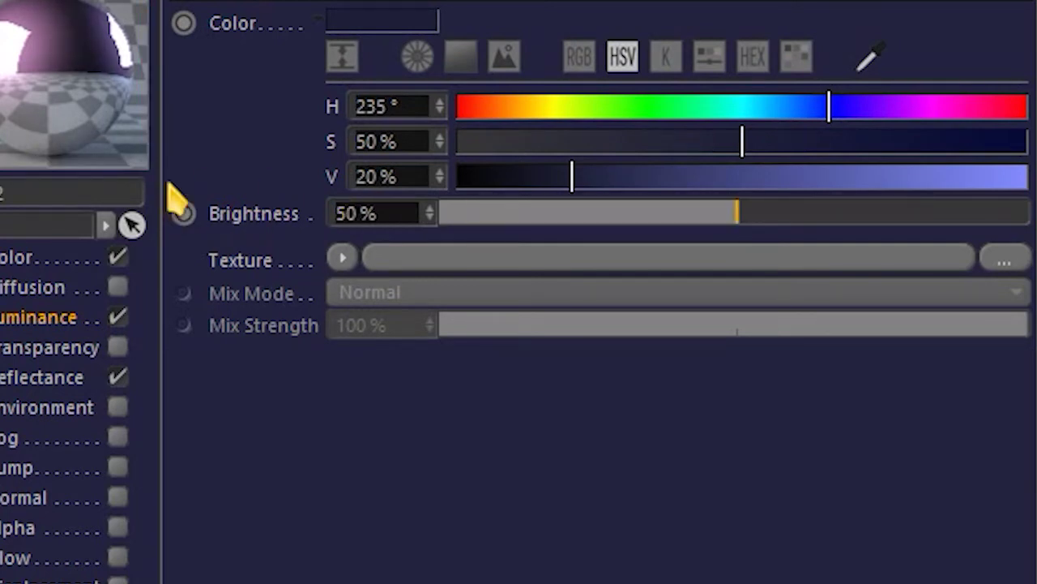
double_click(417, 107)
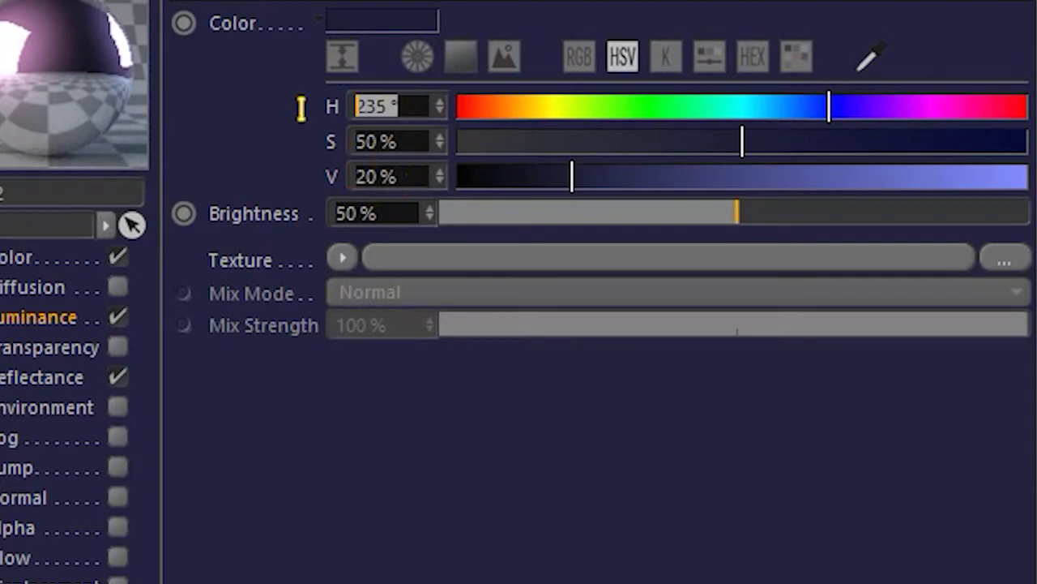
double_click(404, 142)
double_click(416, 177)
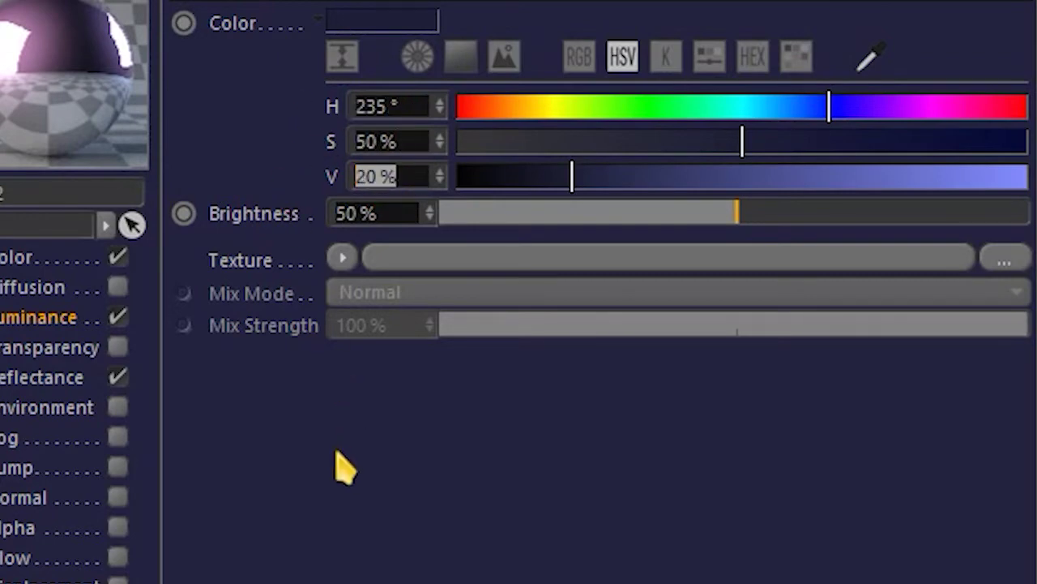
key(Return)
- Keep Mat.2's pink specular colour and confirm Layer 1 stays Beckmann with Additive attenuation
click(57, 381)
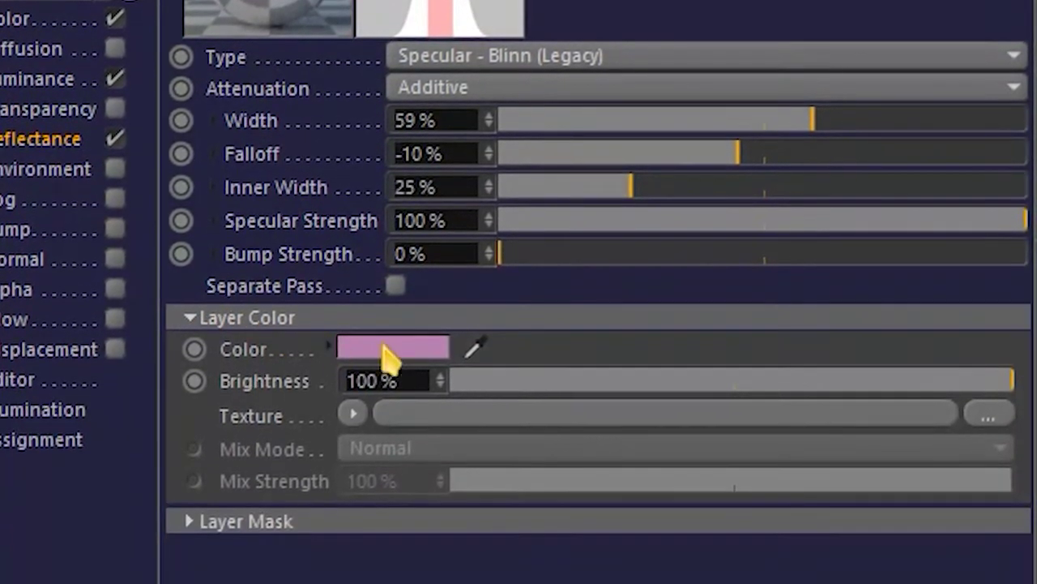
click(466, 350)
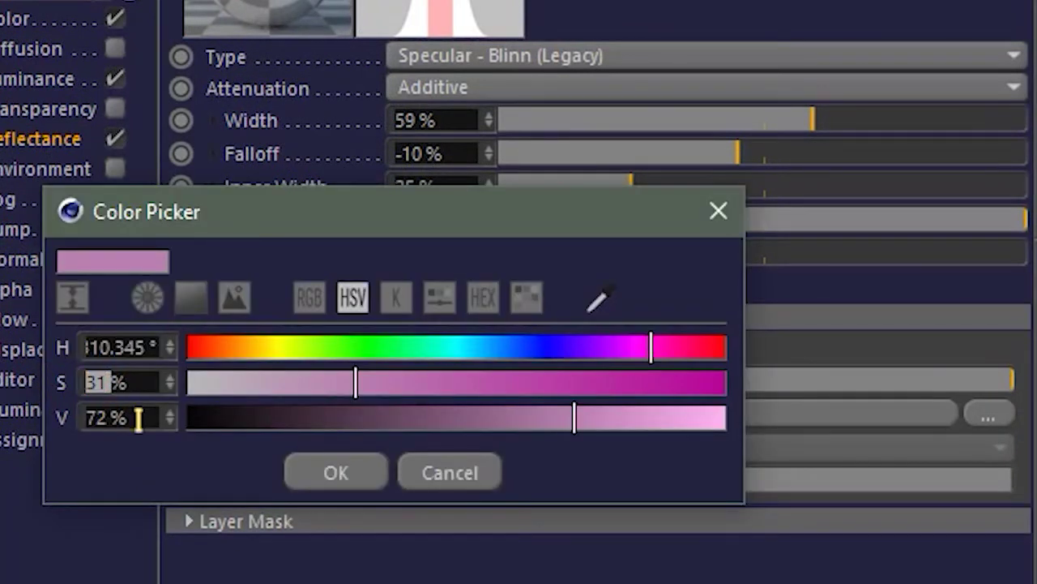
key(Tab)
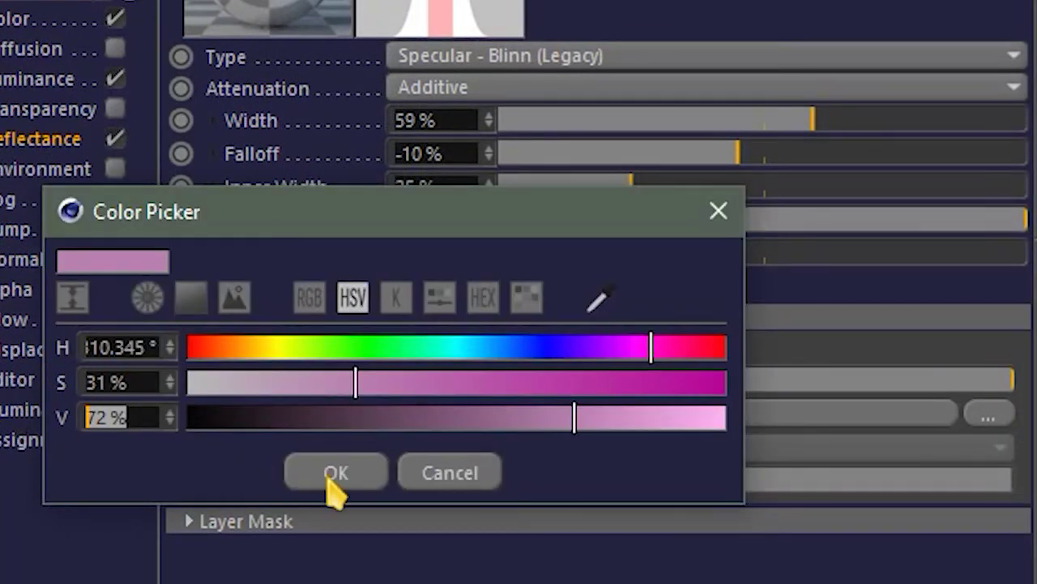
click(334, 478)
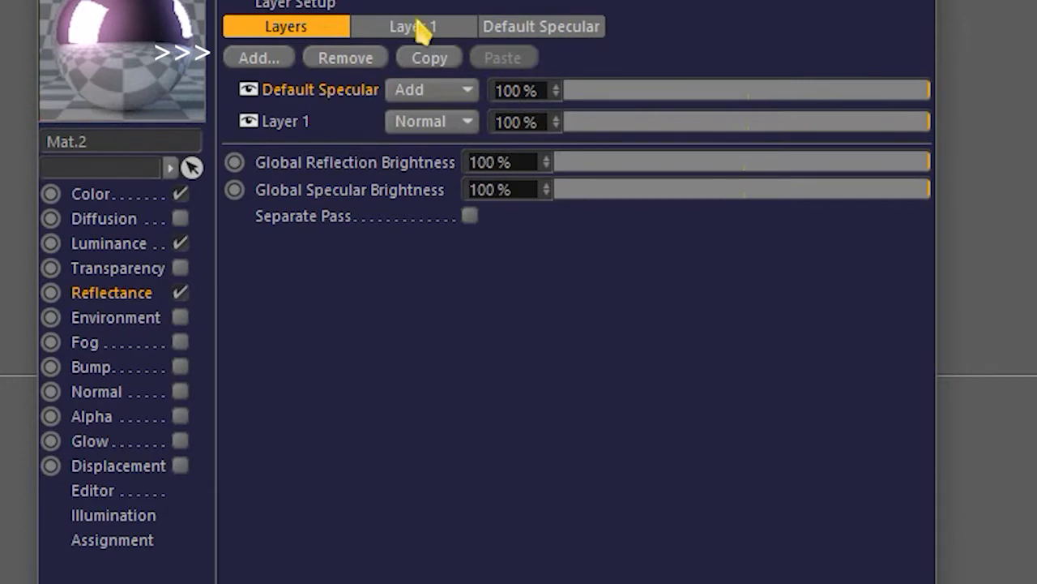
click(442, 30)
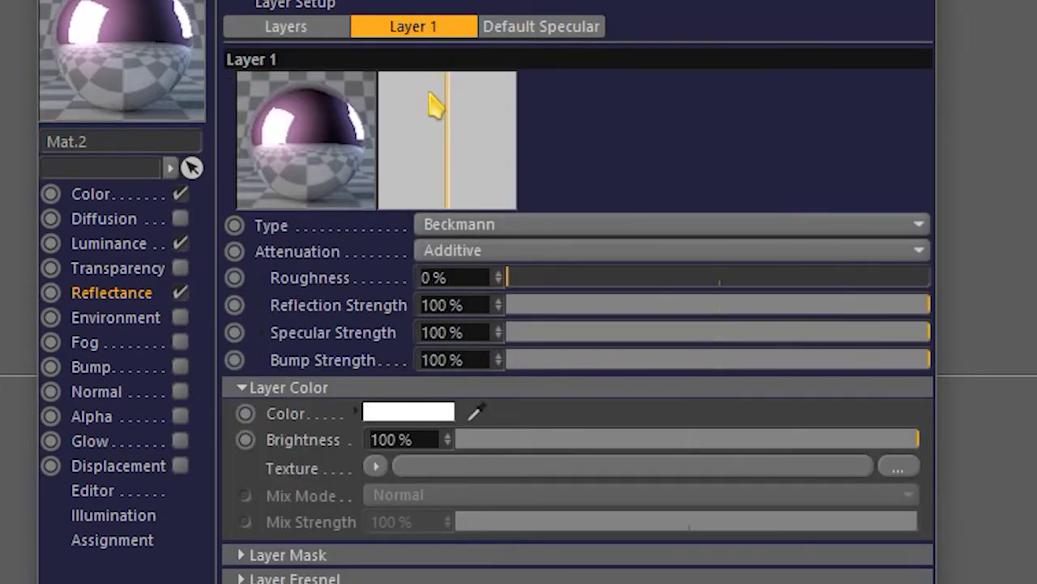
click(478, 225)
click(519, 250)
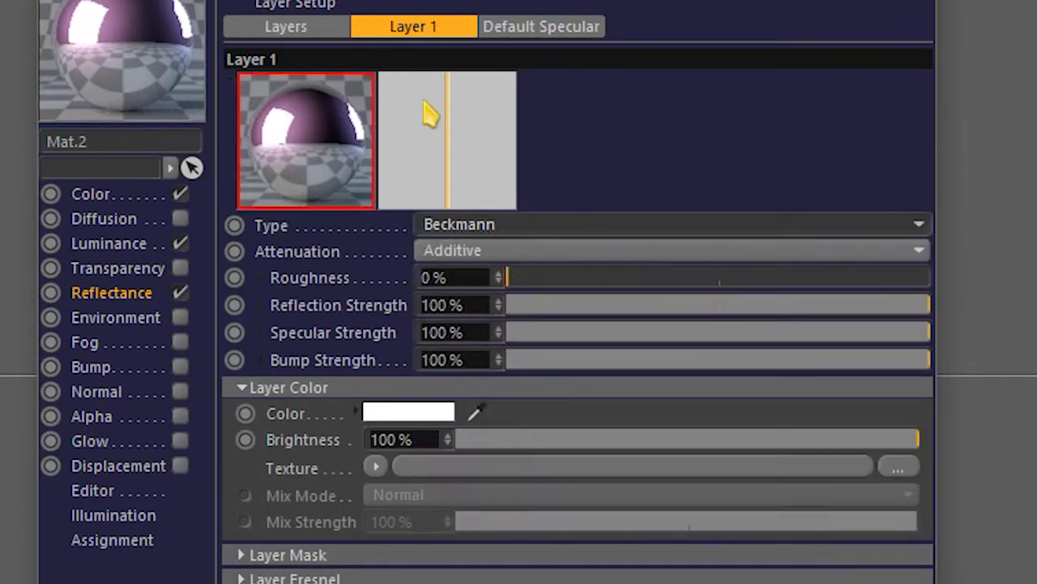
click(476, 258)
click(486, 334)
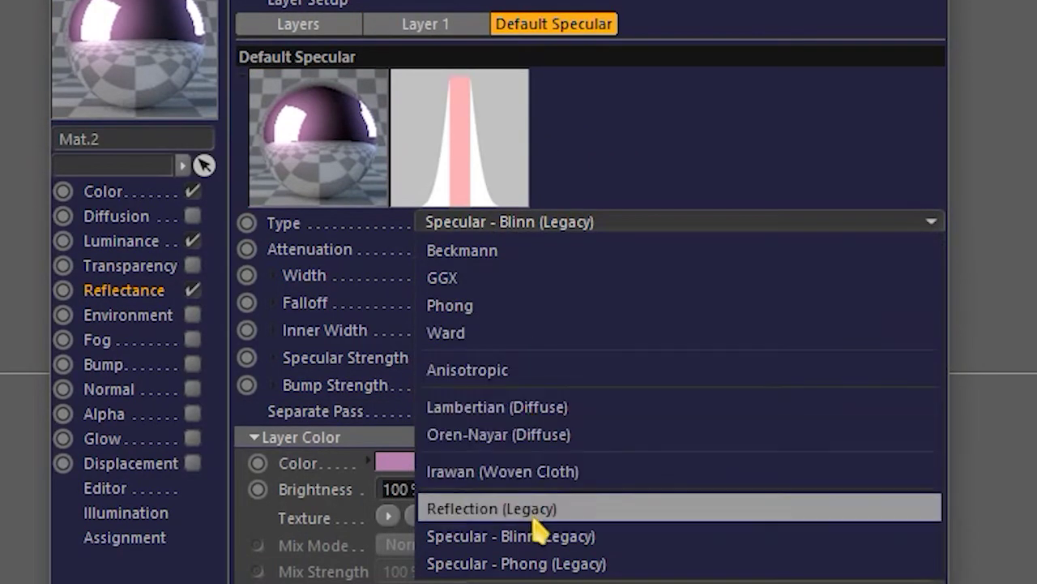
- Widen the Default Specular (Blinn Legacy, Additive) highlight to 60%
click(534, 539)
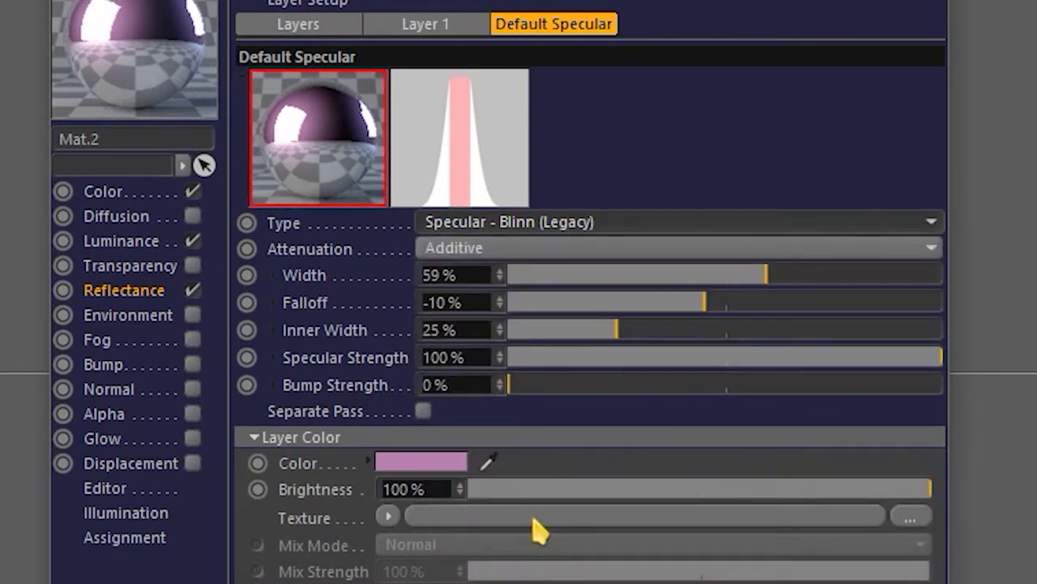
click(466, 251)
click(466, 274)
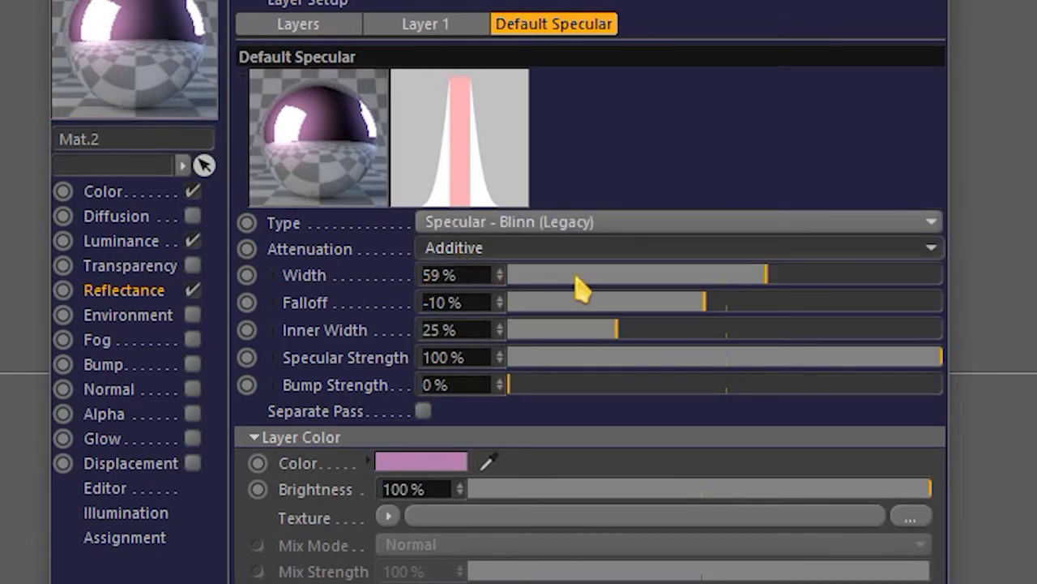
drag(580, 284, 577, 282)
click(466, 274)
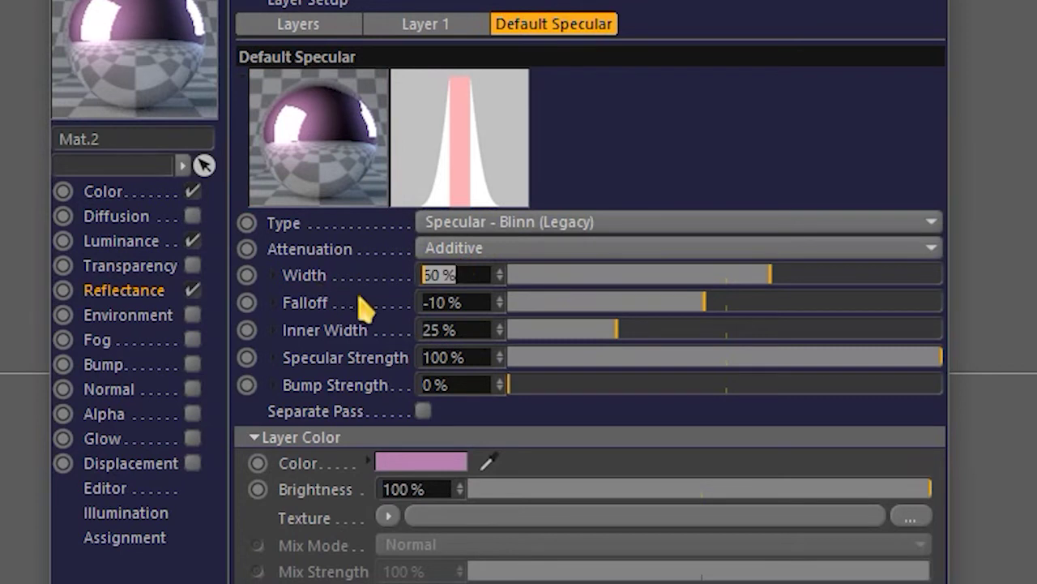
click(477, 302)
click(478, 329)
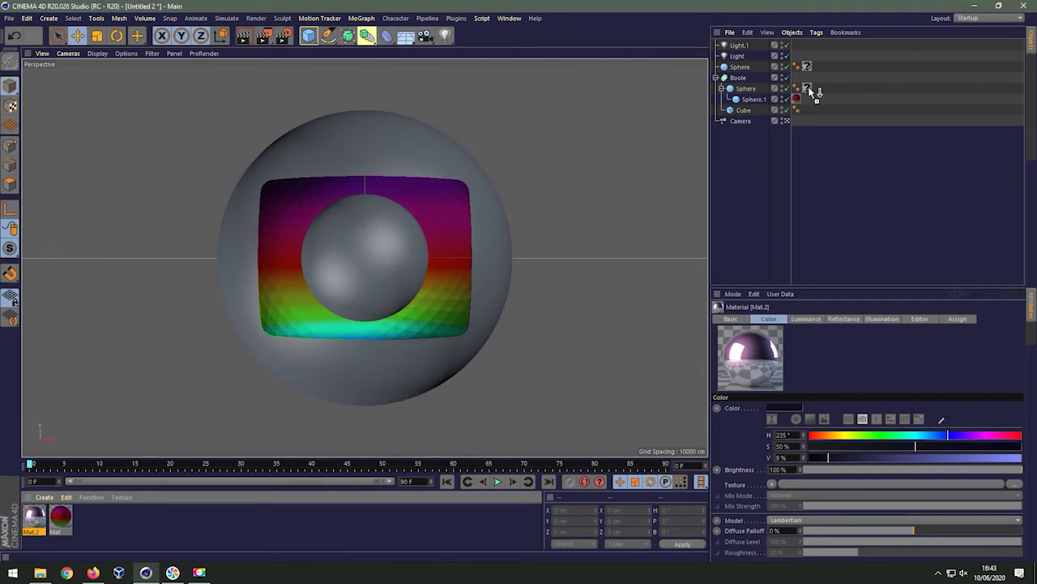
- Apply Mat.2 to the outer sphere and replace both lights with one new light
drag(815, 92, 808, 88)
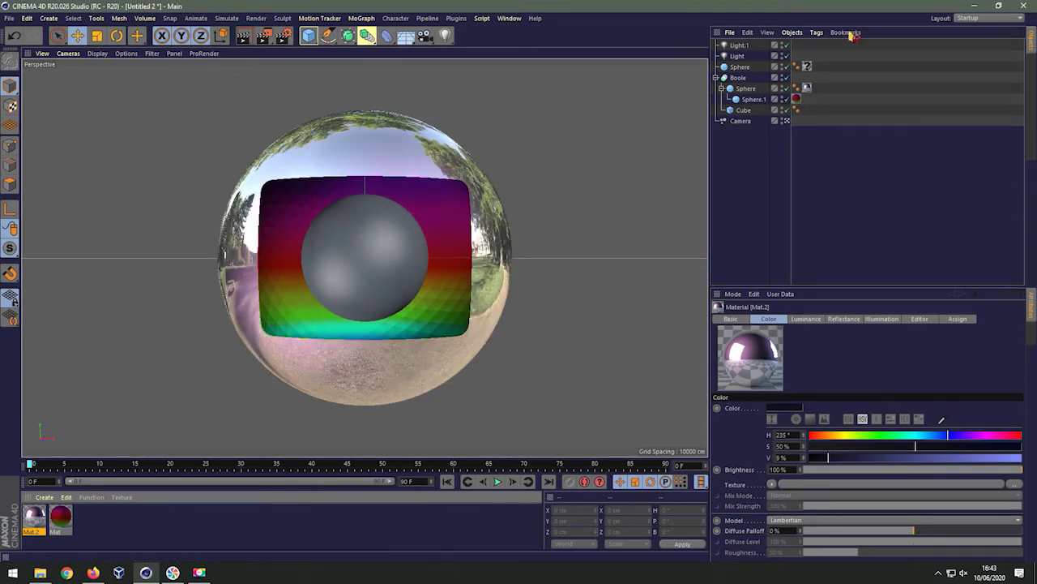
key(Delete)
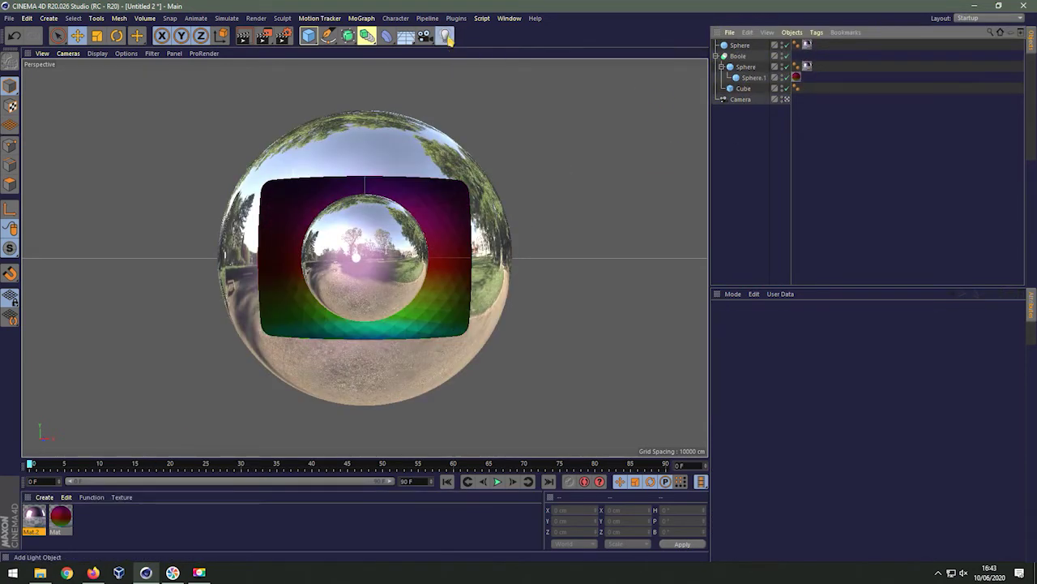
click(445, 35)
click(500, 55)
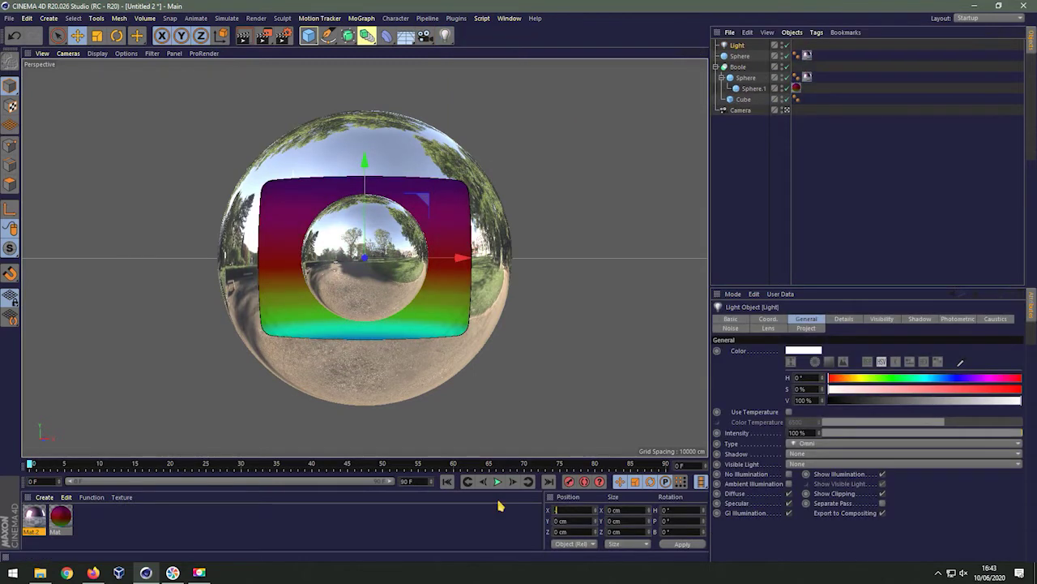
- Position the light at X -1500, Y -1000, Z -1000 cm
text(-1500)
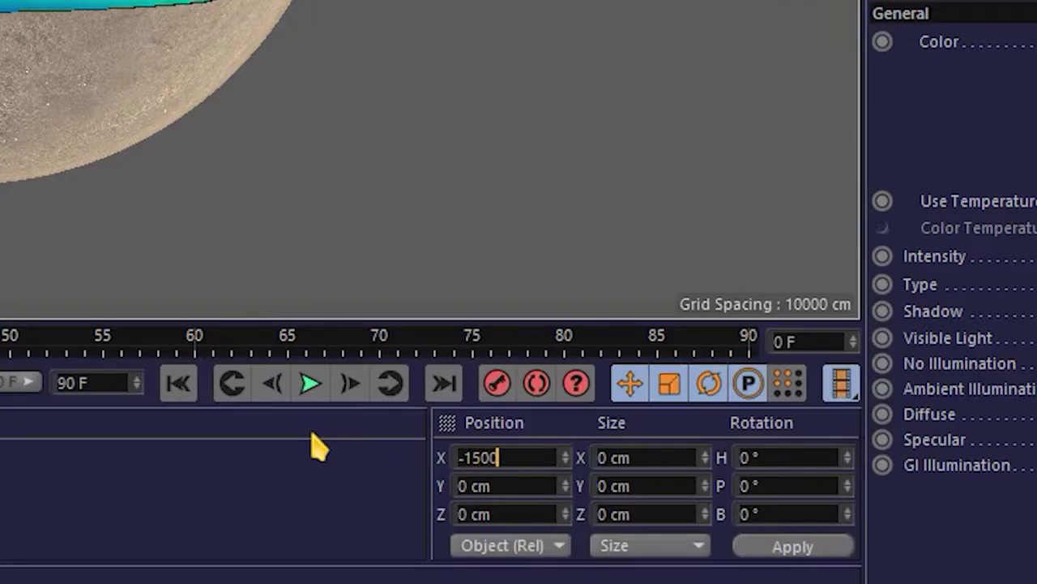
key(Return)
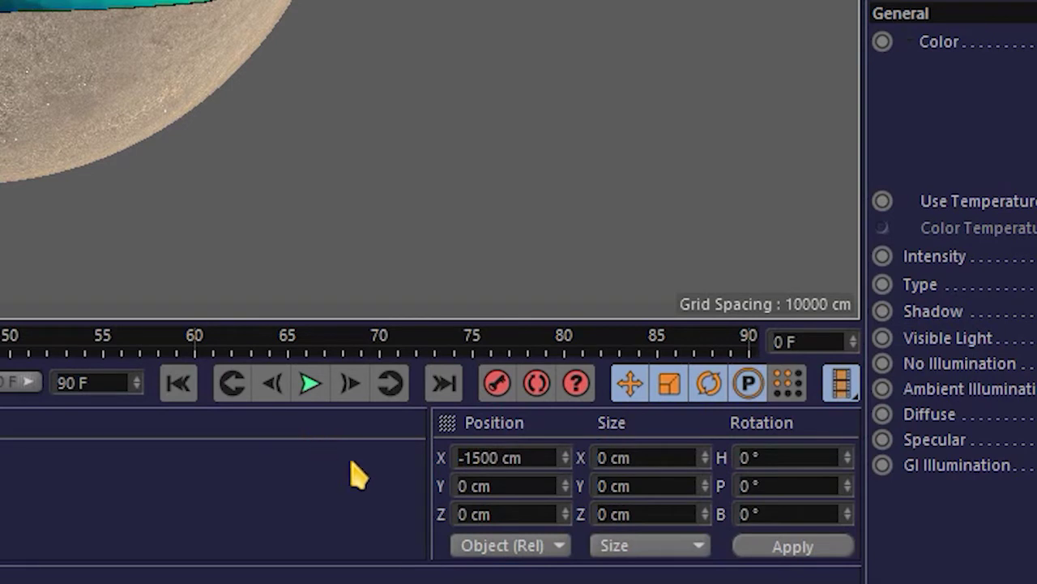
click(502, 485)
text(-100)
click(507, 515)
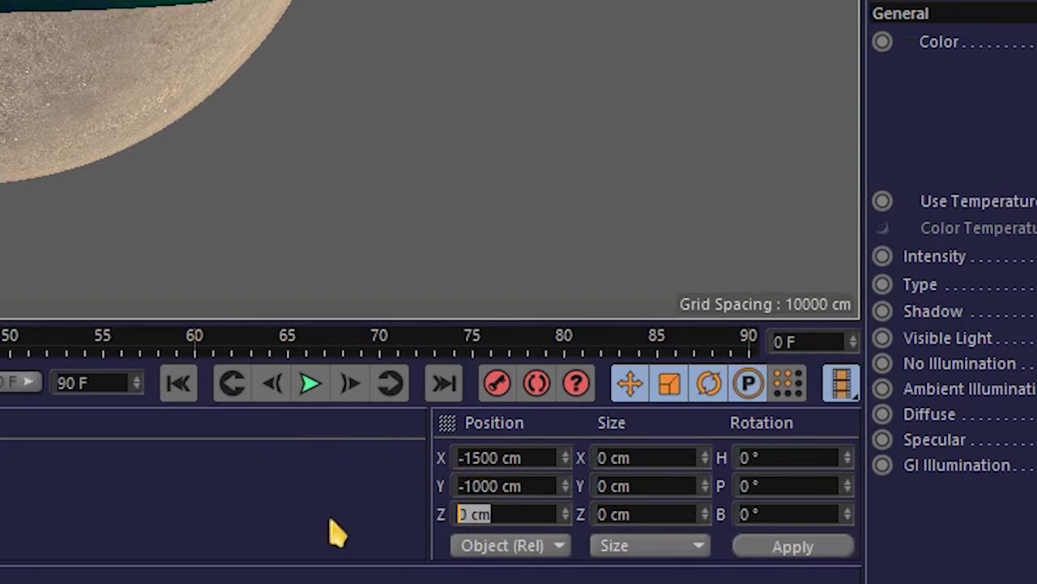
text(-1000)
key(Return)
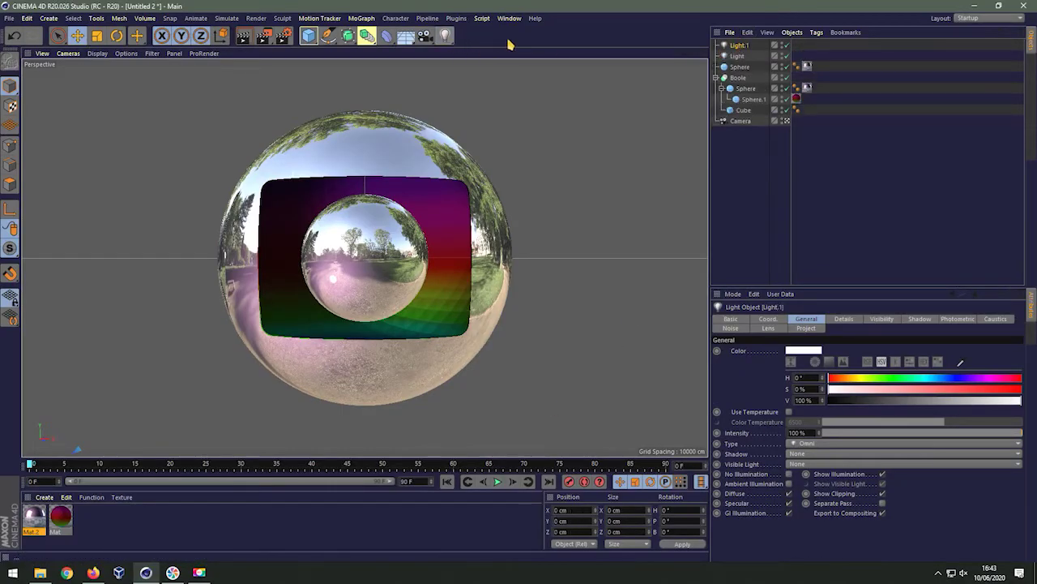
- Add a second light at 772, 600, -1390 cm and select the sphere and Boole objects
click(448, 39)
click(573, 510)
text(772)
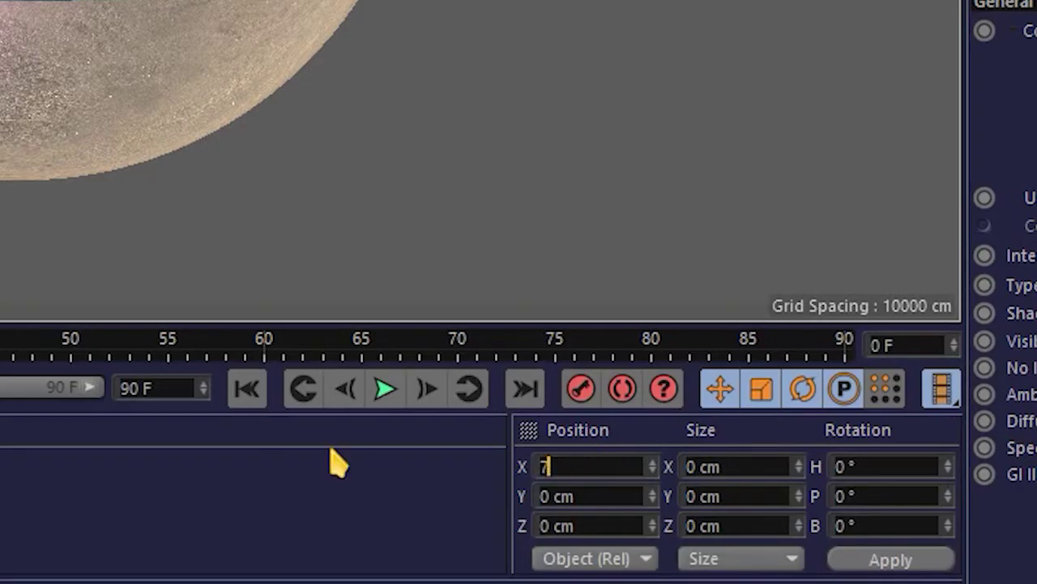
click(598, 498)
text(600)
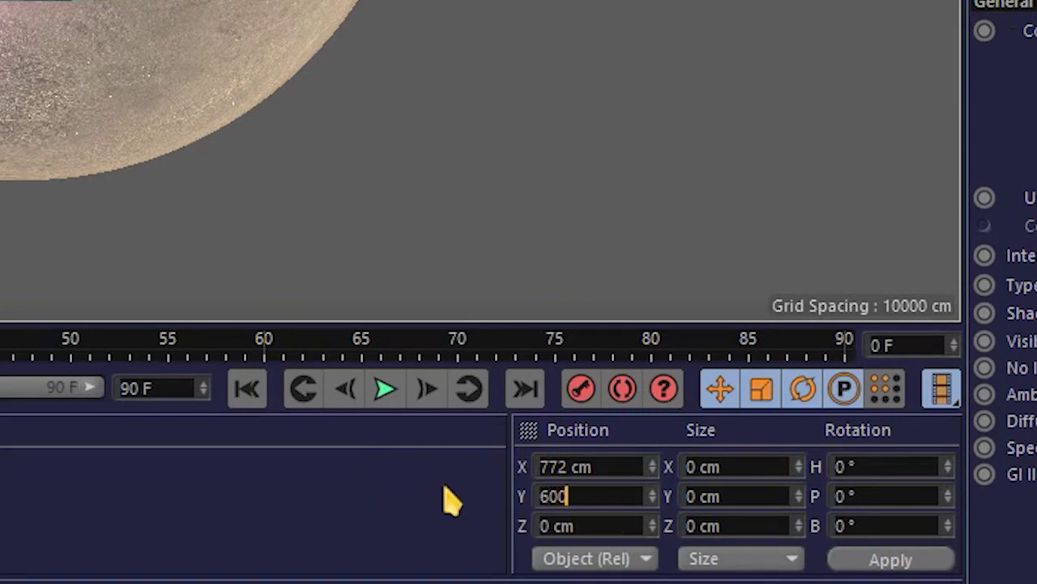
key(Return)
click(600, 524)
text(139)
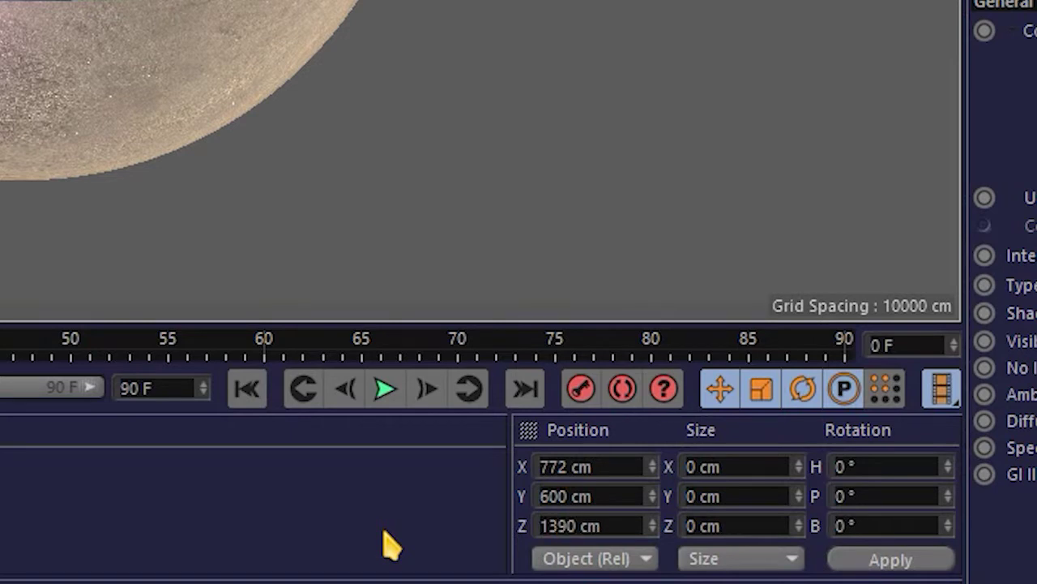
text(-)
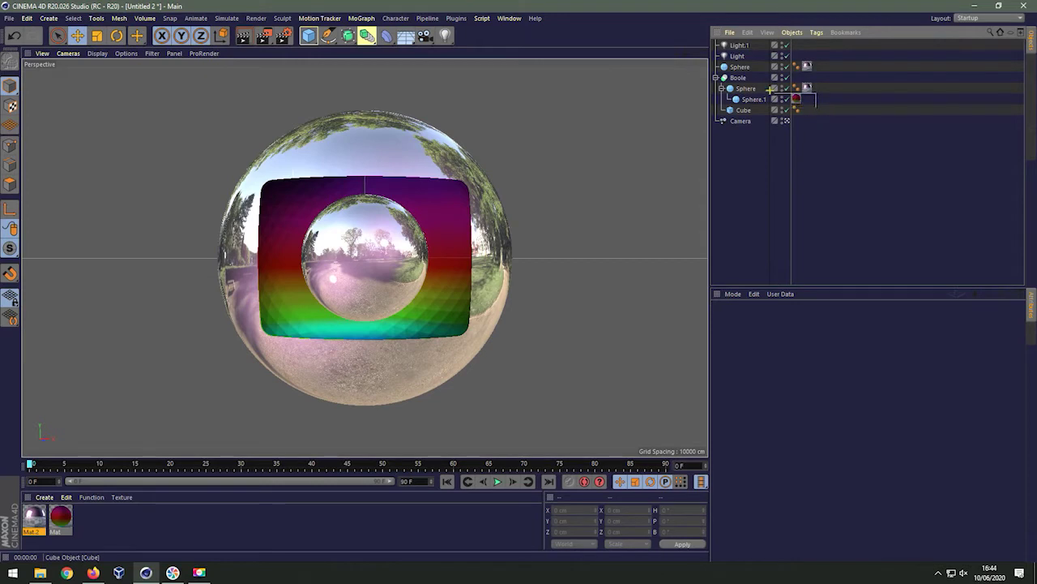
drag(767, 90, 735, 70)
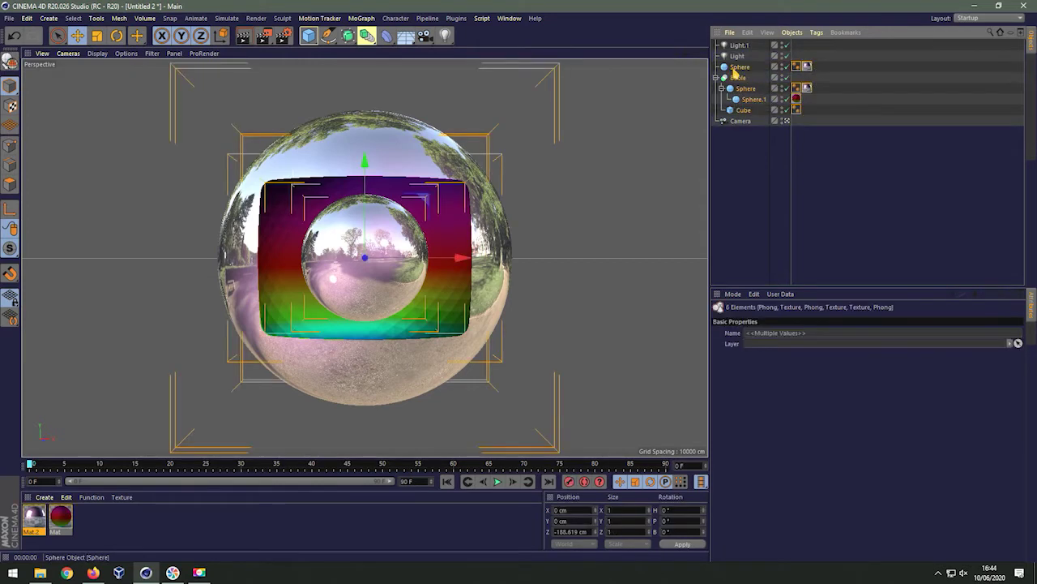
- Tag the globe objects with Compositing, listing all five in its exclusion list
right_click(735, 72)
mouse_move(771, 76)
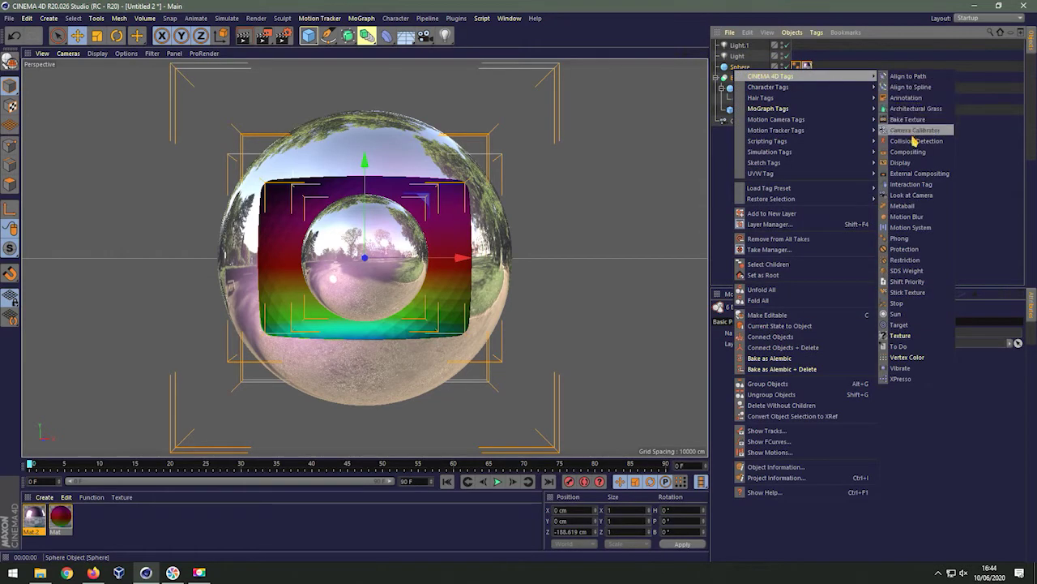
click(909, 151)
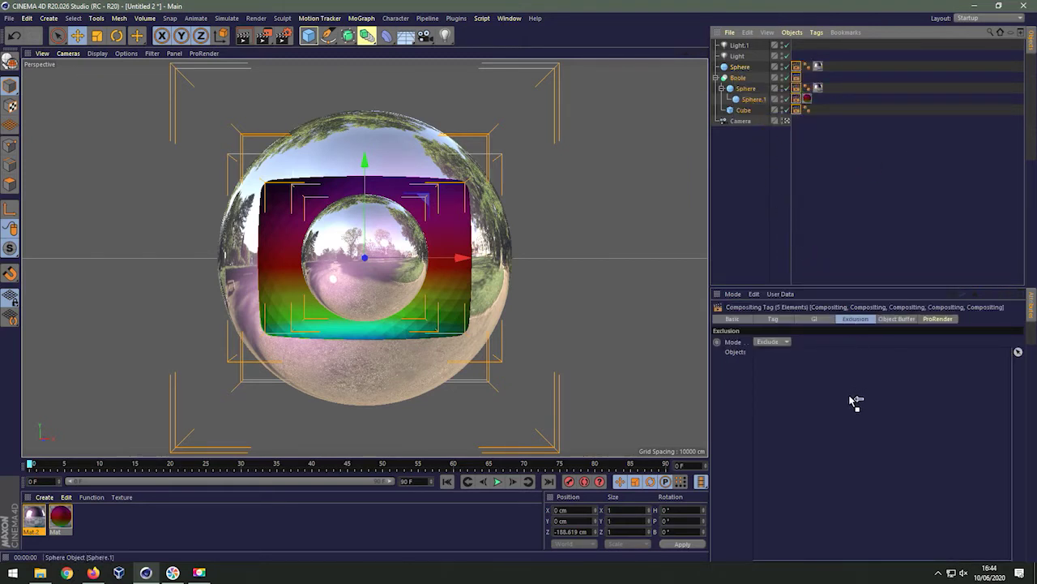
drag(856, 403, 855, 397)
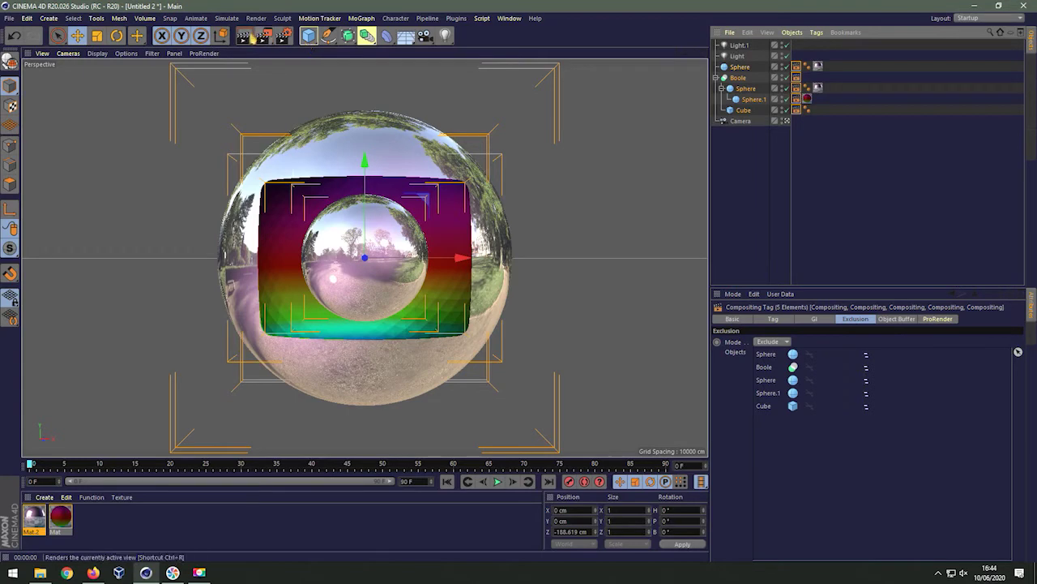
- Test-render the view, then return to the normal shaded display
click(262, 36)
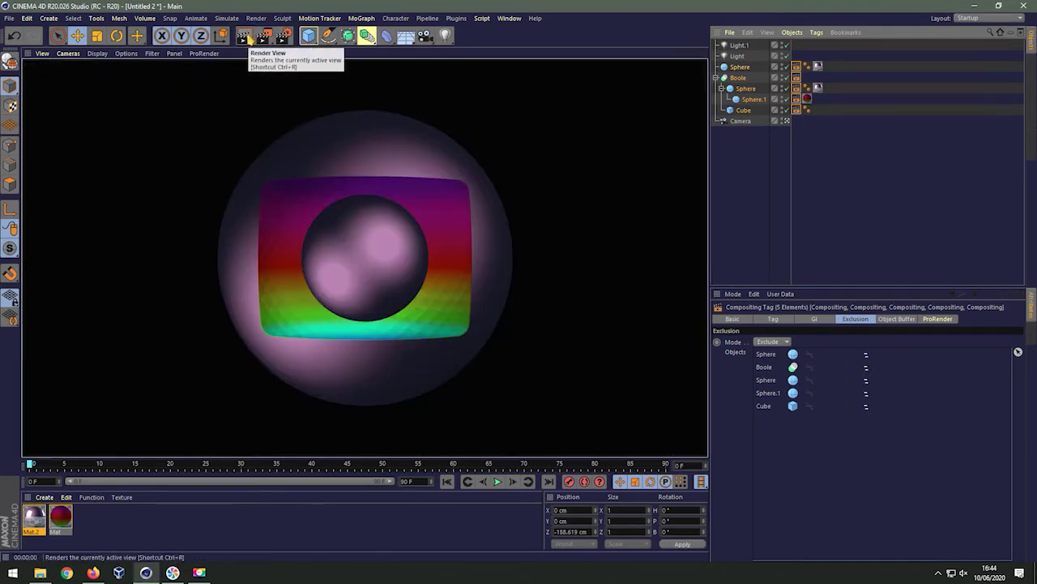
click(433, 102)
click(403, 42)
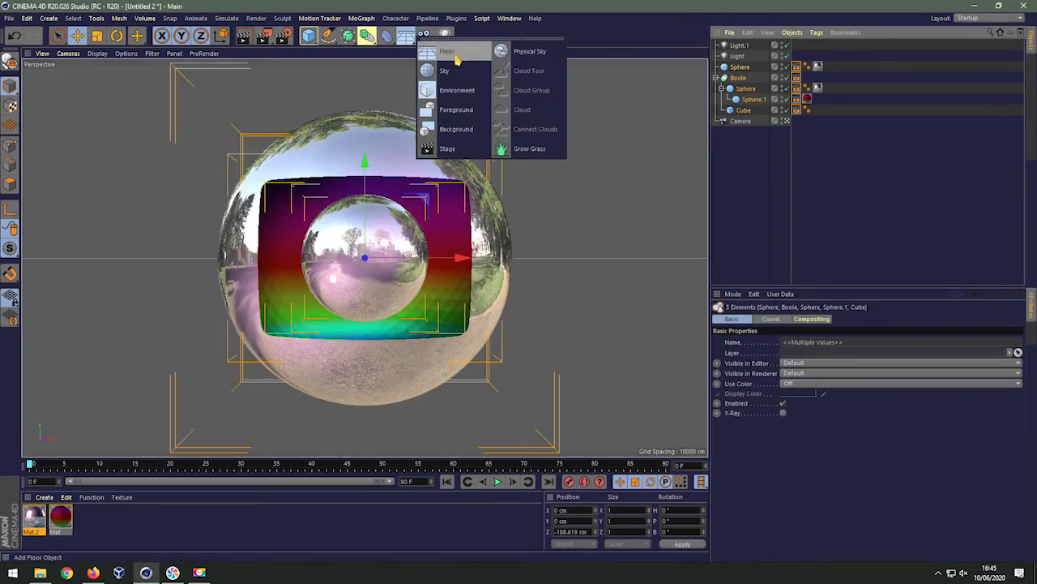
- Add a Background object and create a new material, Mat.1
click(459, 132)
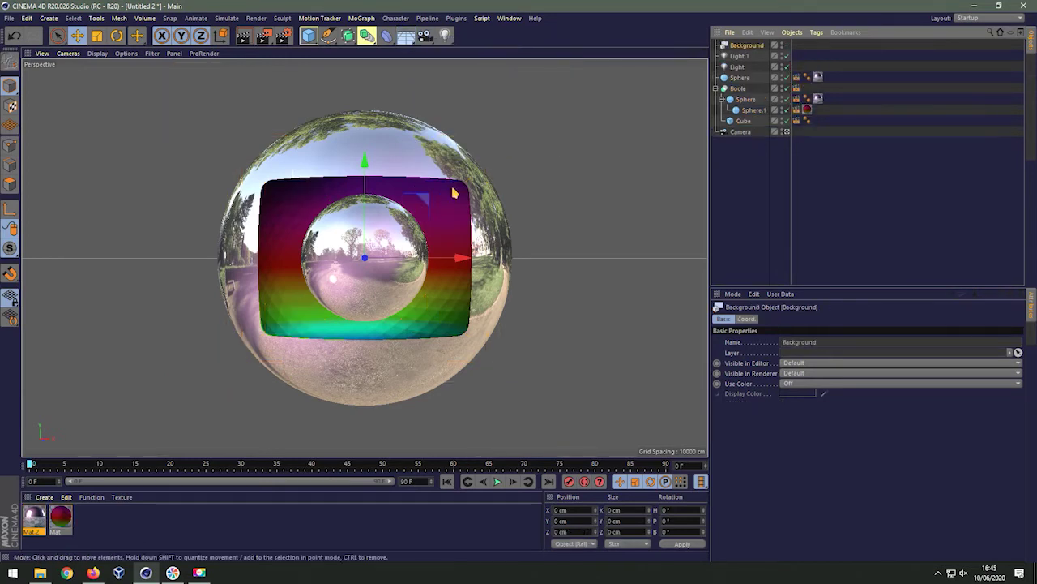
click(206, 521)
double_click(206, 521)
double_click(33, 517)
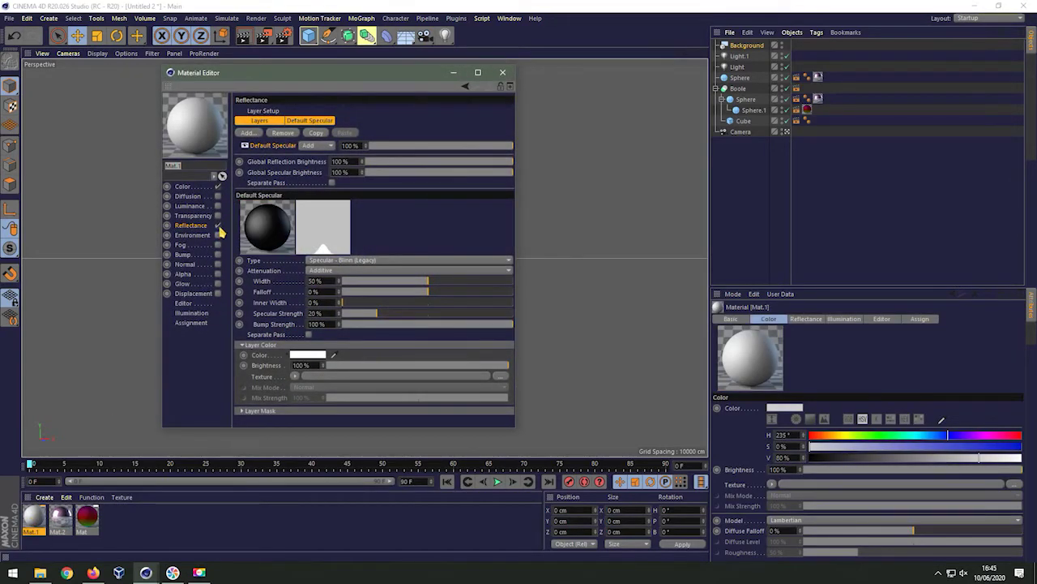
- Give Mat.1's colour a Gradient texture of type 2D - V
click(193, 188)
click(294, 188)
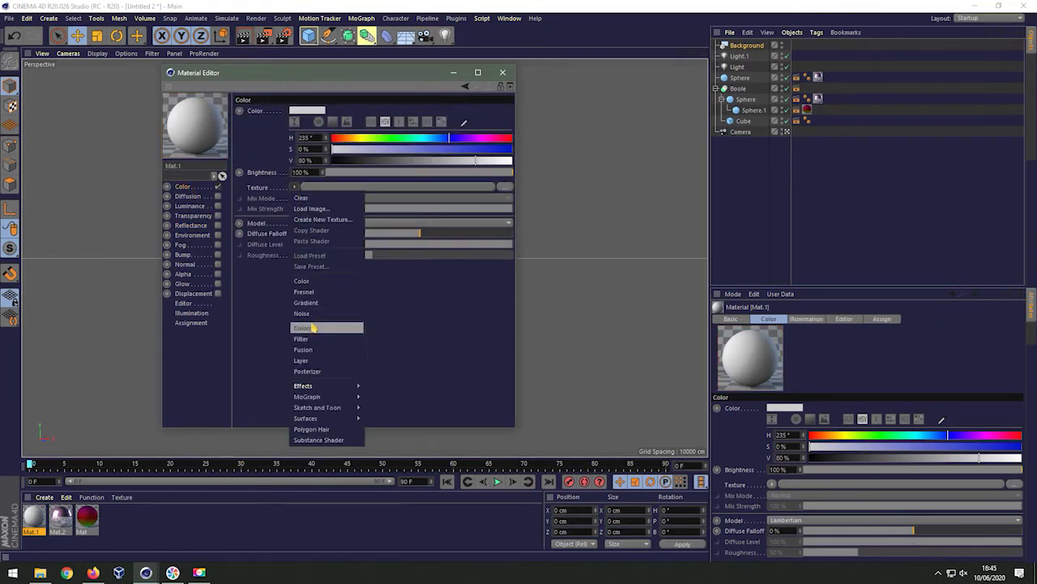
click(307, 306)
click(301, 209)
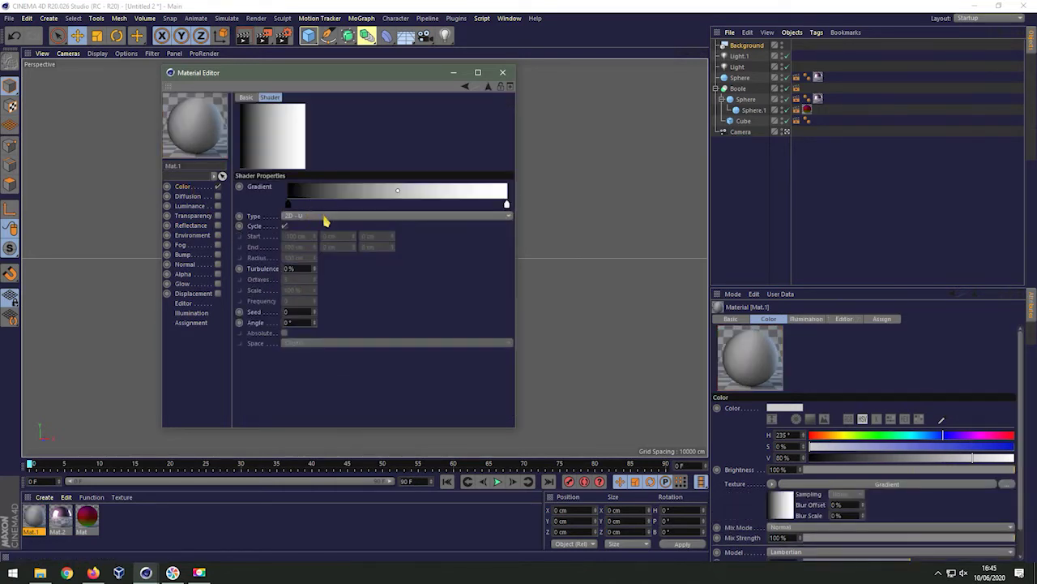
click(322, 217)
click(300, 238)
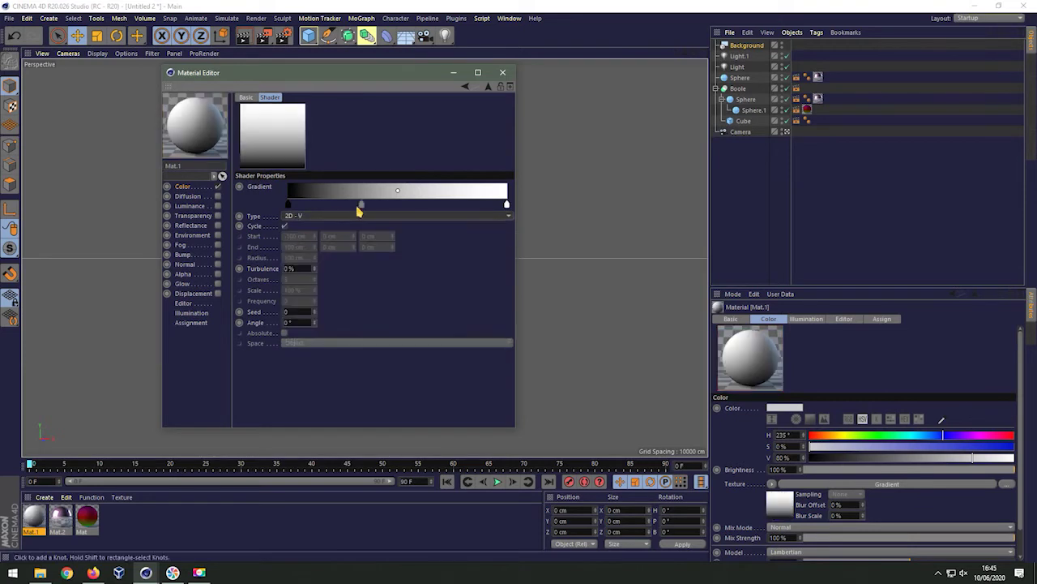
- Make the gradient's start knot a dark greyish purple and move the black knot to about 65%
click(287, 204)
right_click(290, 209)
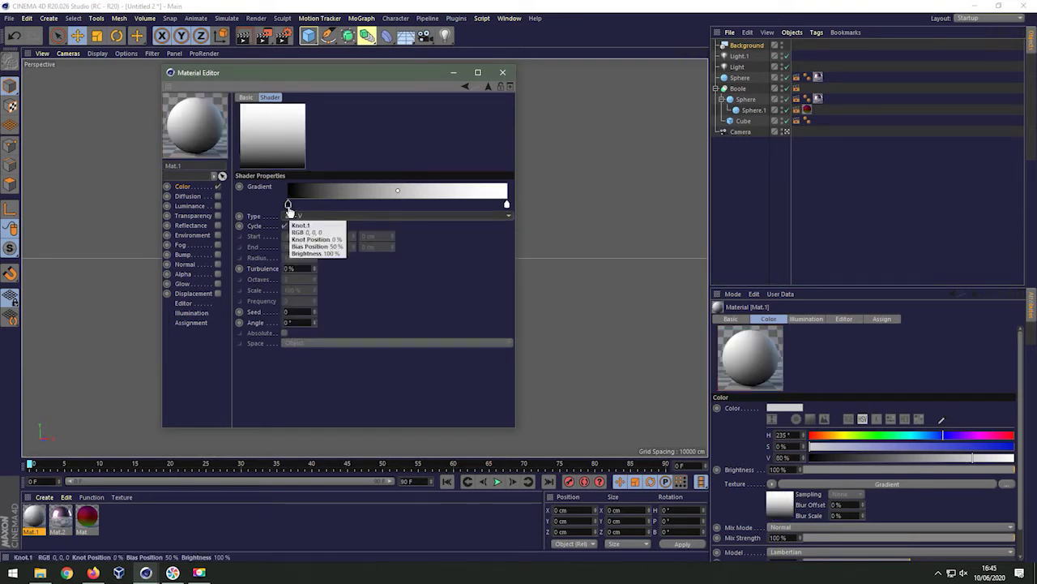
click(292, 210)
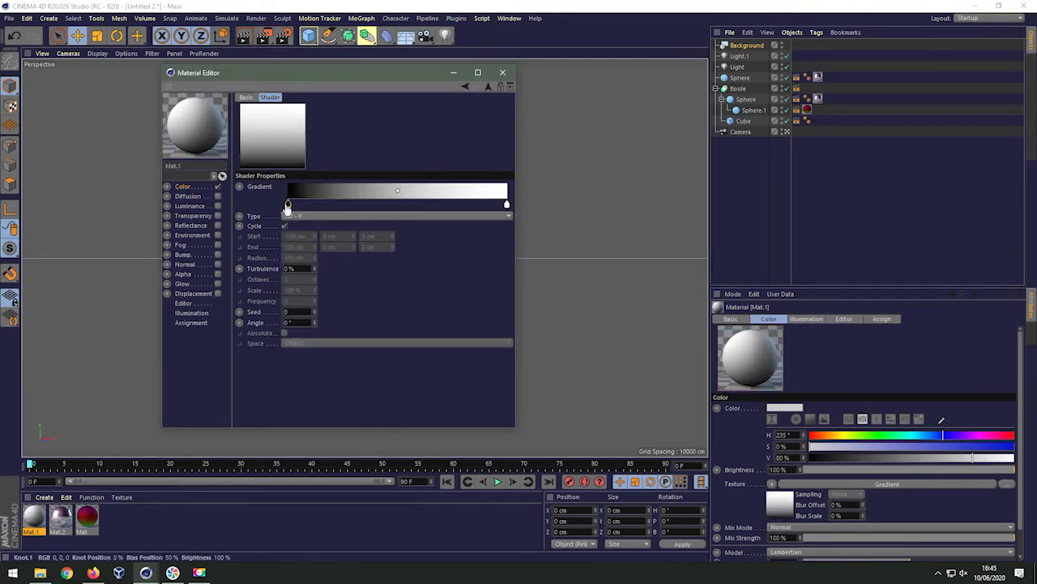
double_click(506, 203)
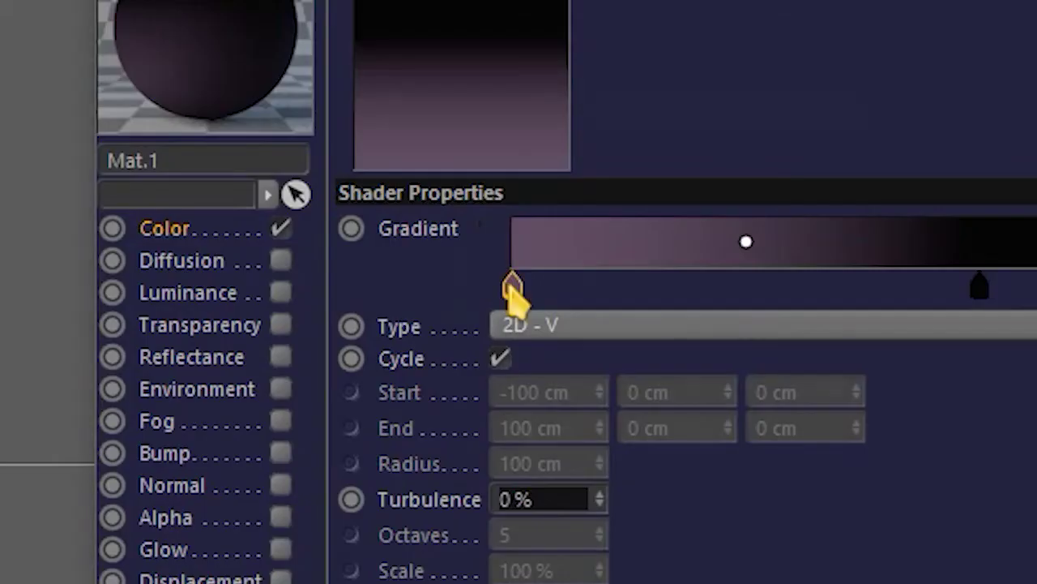
double_click(289, 204)
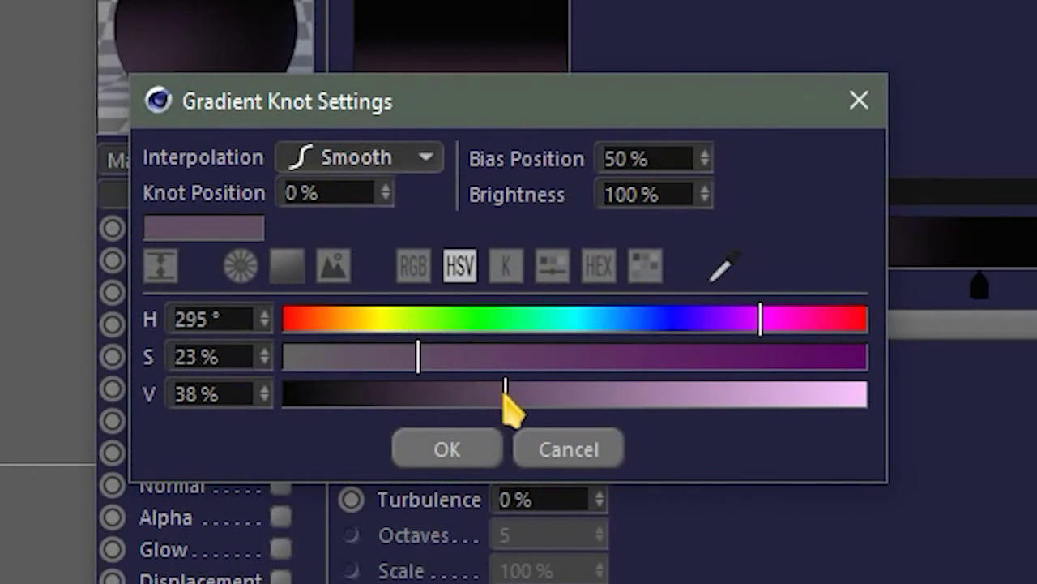
mouse_move(502, 390)
mouse_down()
mouse_move(446, 386)
mouse_move(488, 392)
mouse_up()
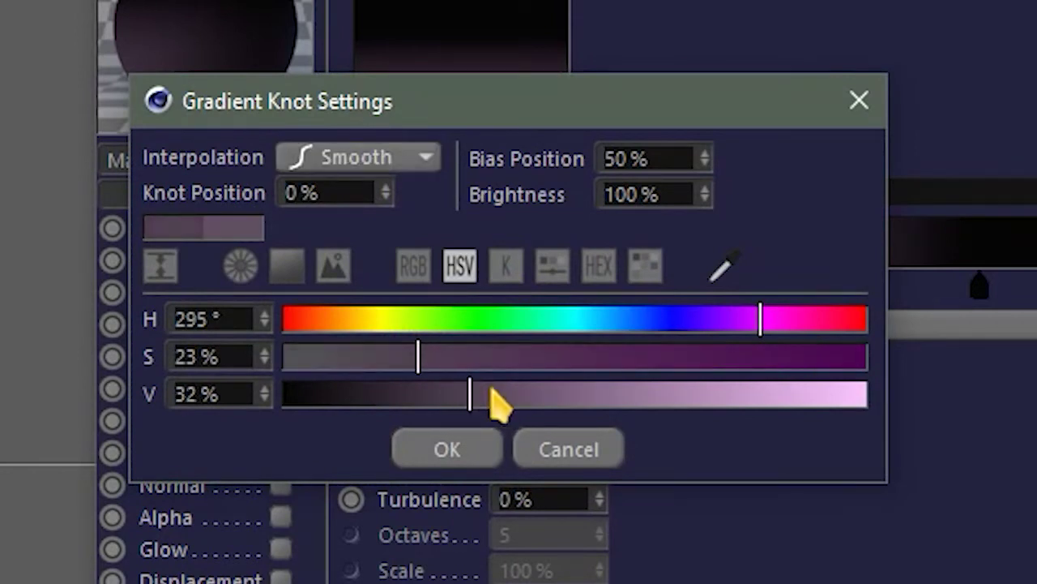
drag(421, 362, 330, 373)
click(444, 454)
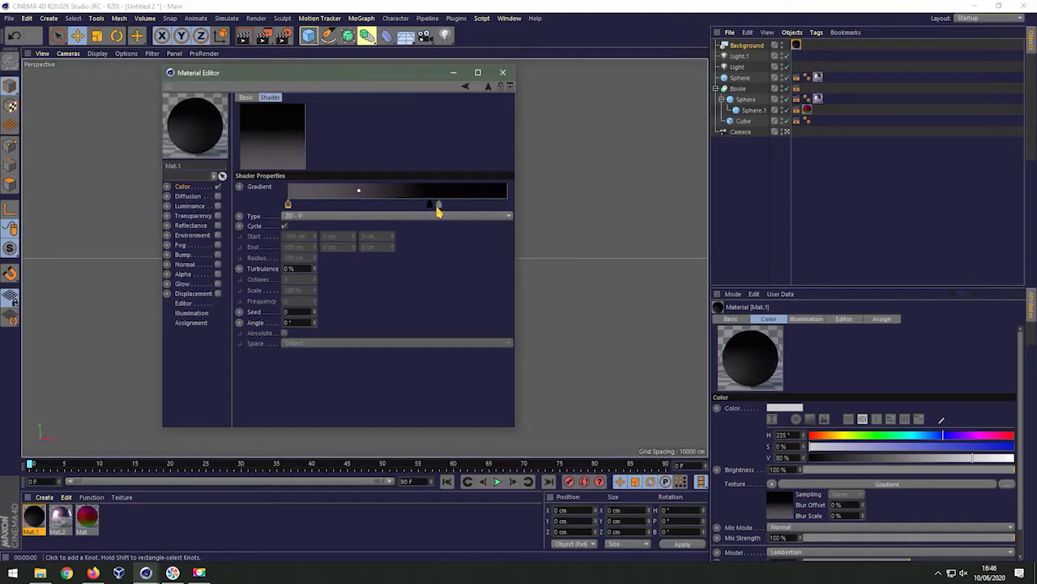
drag(437, 209, 454, 213)
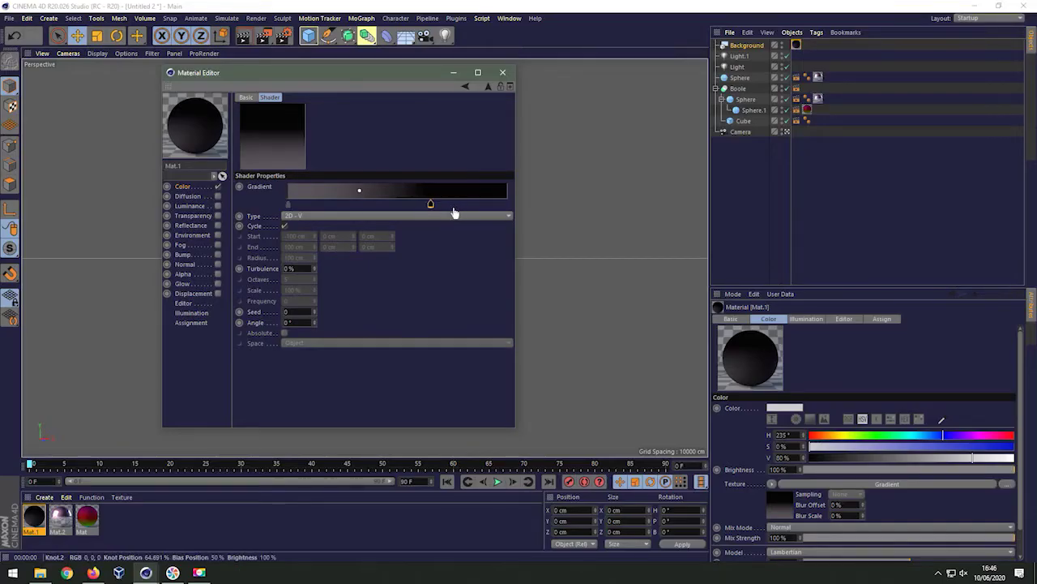
- Apply Mat.1 to the Background, preview a render, and add a Null object
click(503, 73)
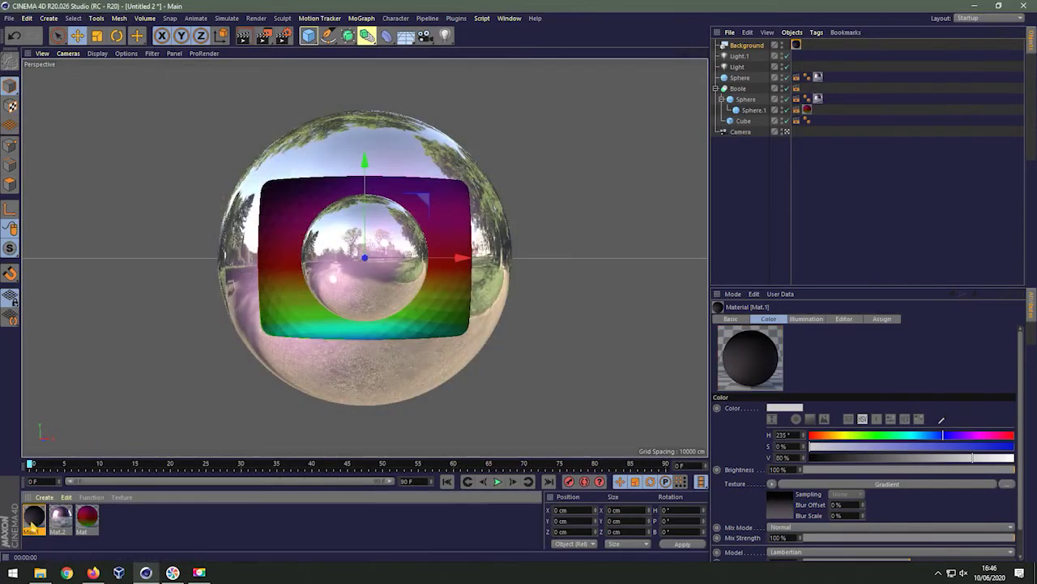
drag(744, 50, 742, 49)
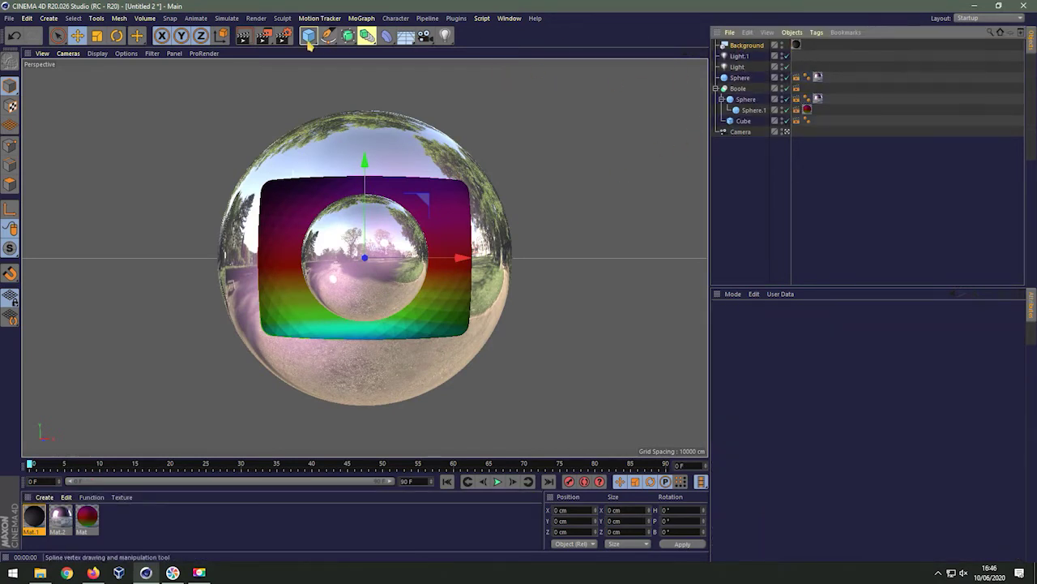
click(247, 36)
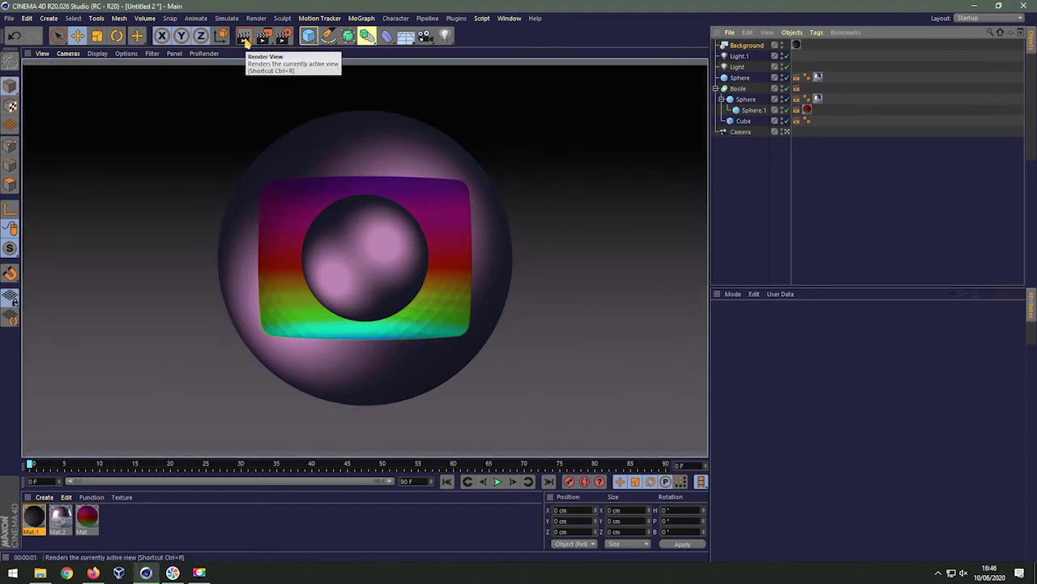
drag(309, 35, 338, 47)
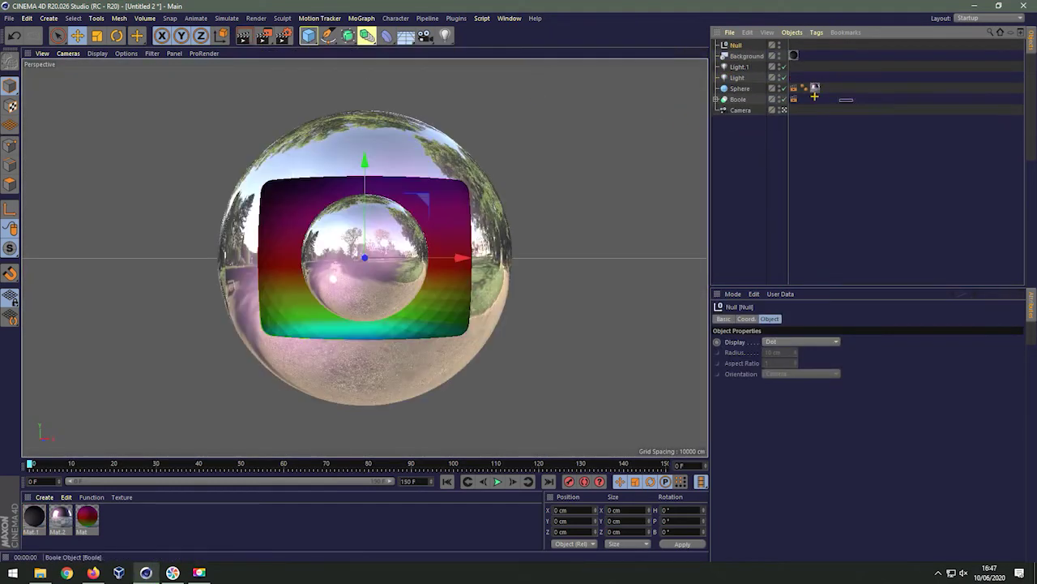
- Group Sphere and Boole under a Null named Globo
click(738, 99)
ctrl+click(739, 88)
drag(739, 89, 738, 48)
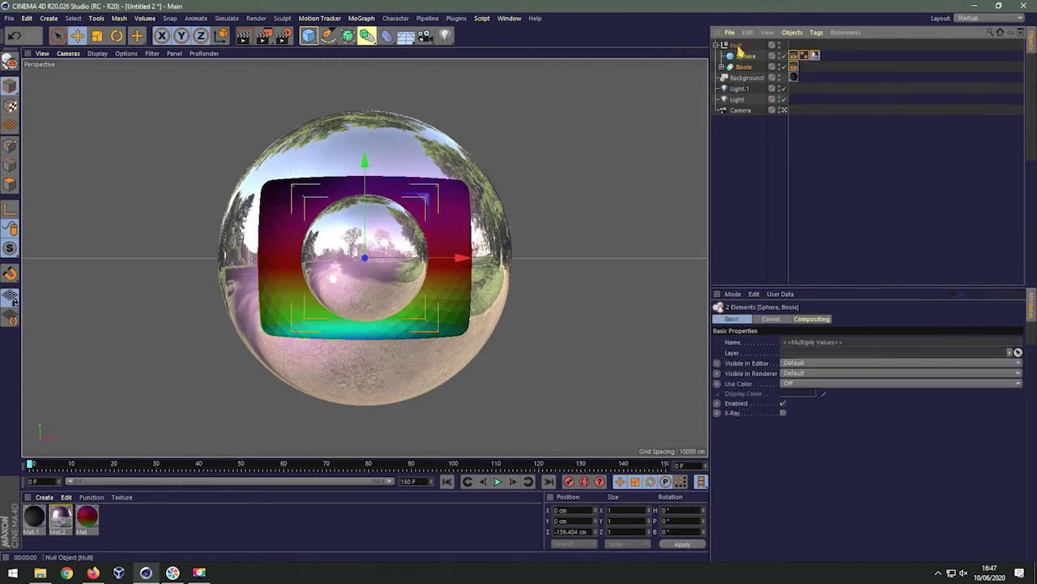
click(717, 44)
click(736, 46)
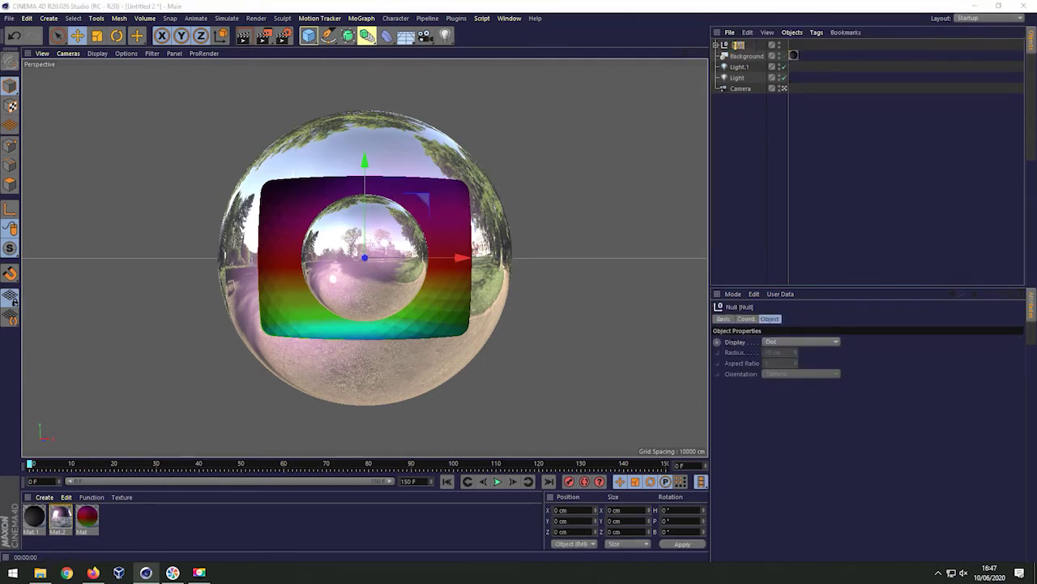
text(Globo)
key(Return)
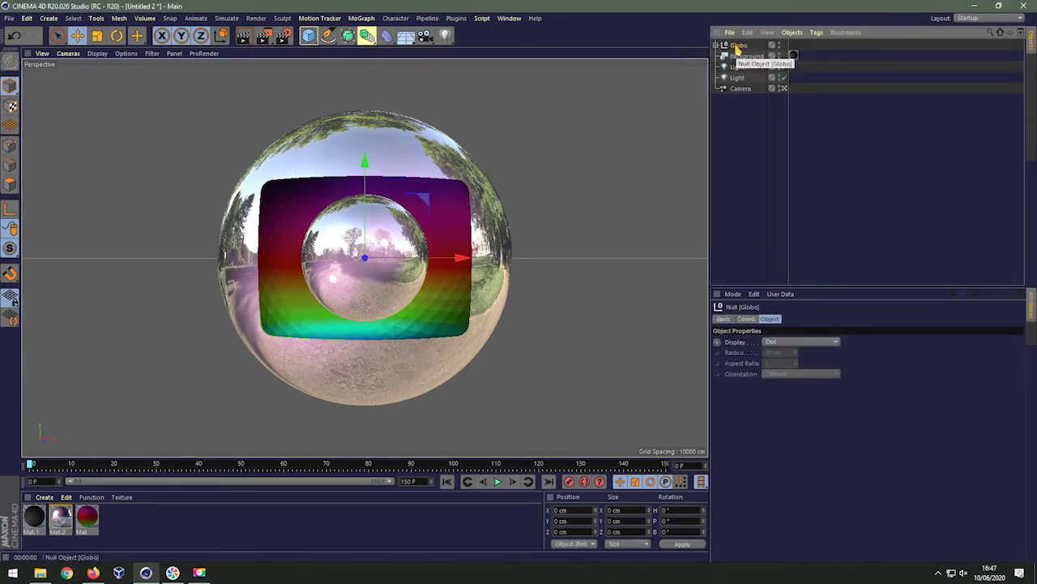
- Duplicate Globo as Globo.1, move it to the top, and scale it down
ctrl+drag(736, 47, 749, 127)
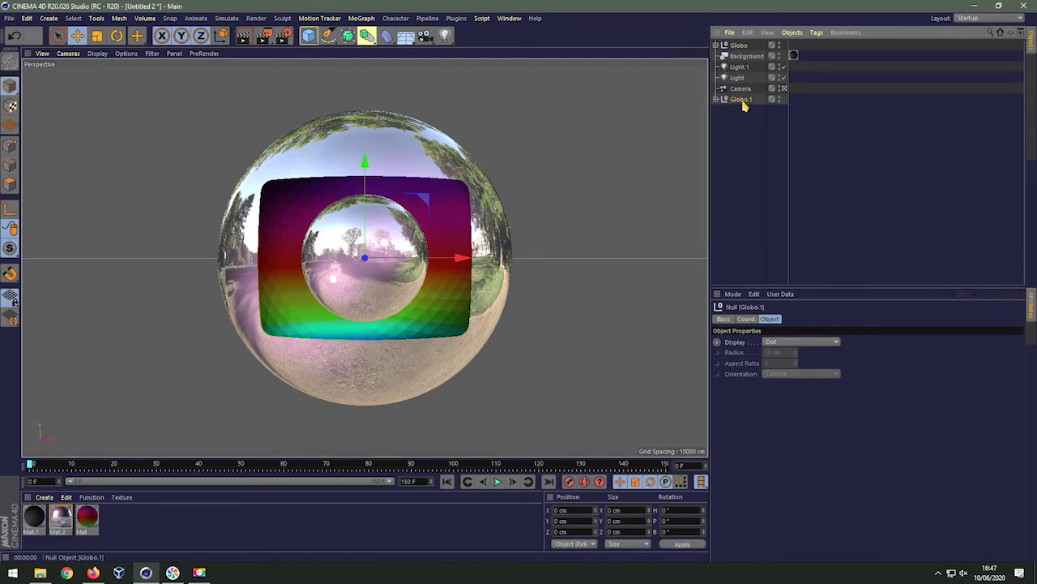
drag(747, 44, 751, 49)
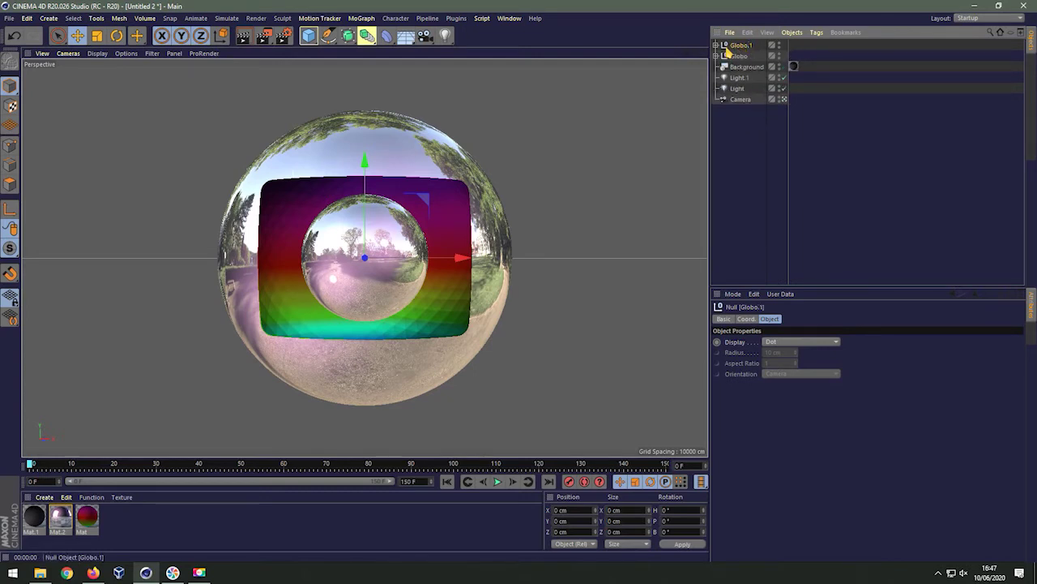
click(96, 36)
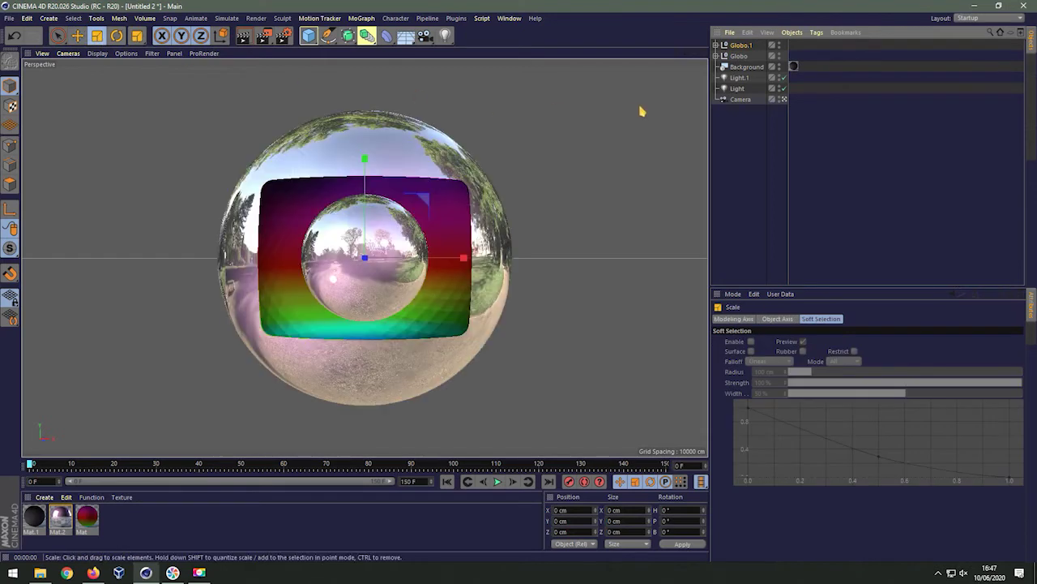
drag(655, 93, 476, 191)
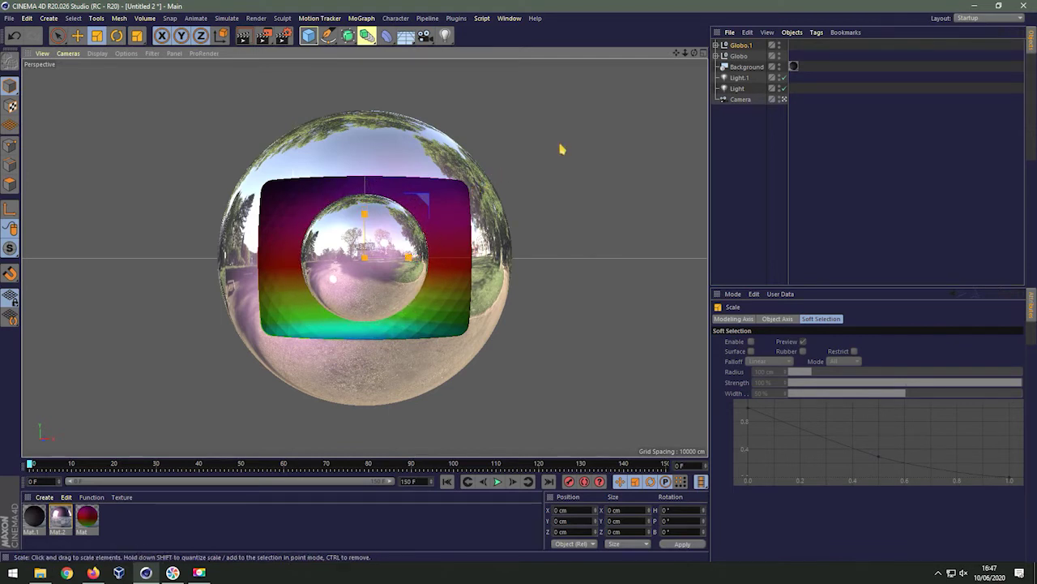
- Nest the Sphere inside Boole within the Globo hierarchy, then select Globo.1
click(716, 56)
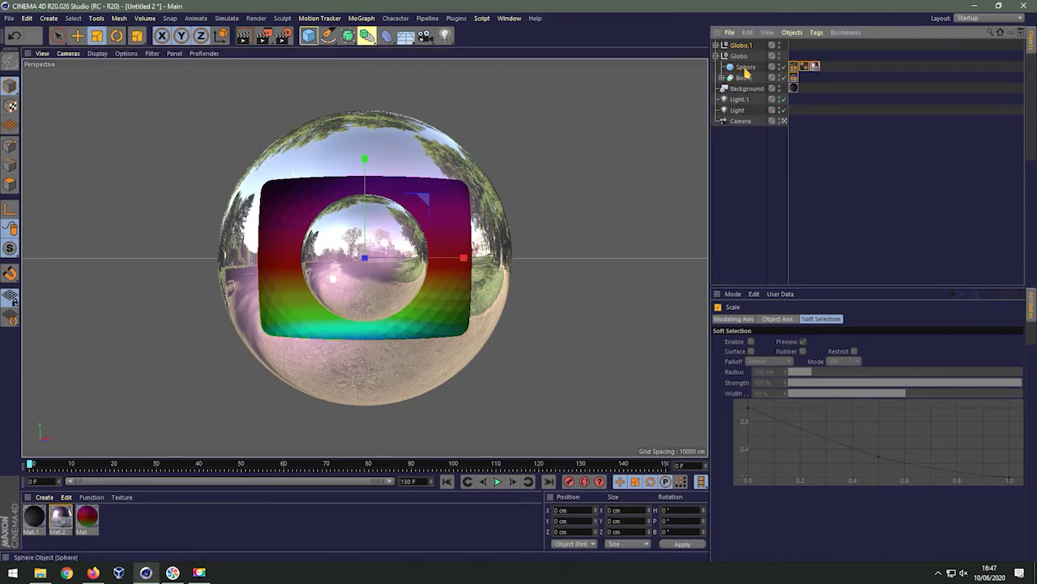
click(751, 77)
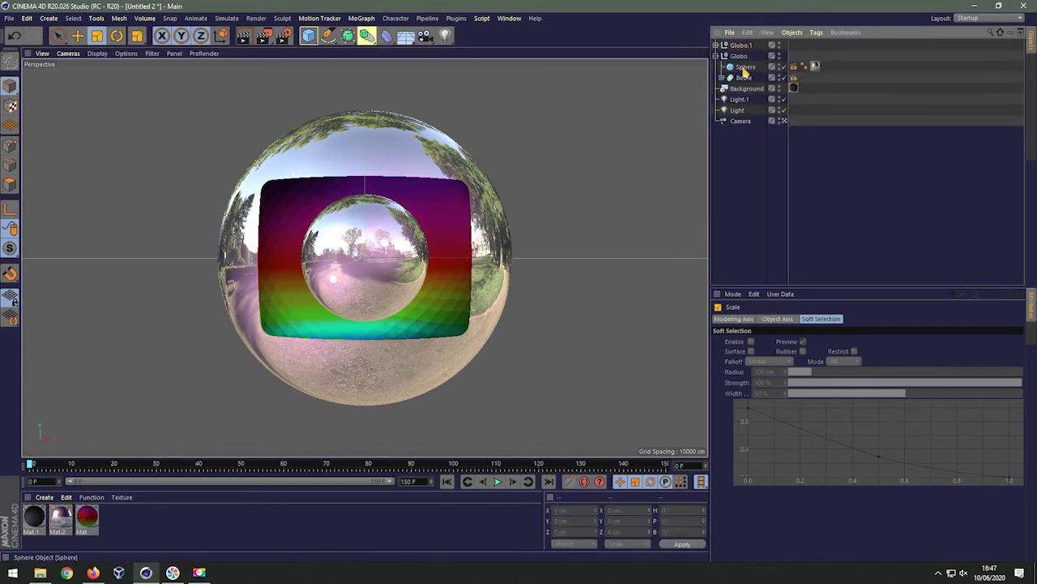
drag(744, 72, 744, 73)
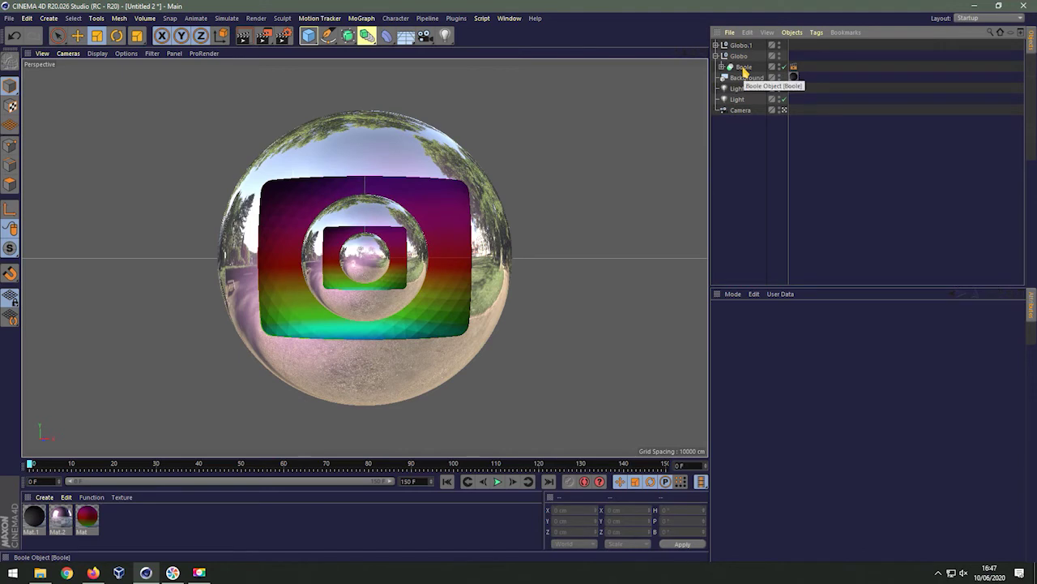
click(717, 56)
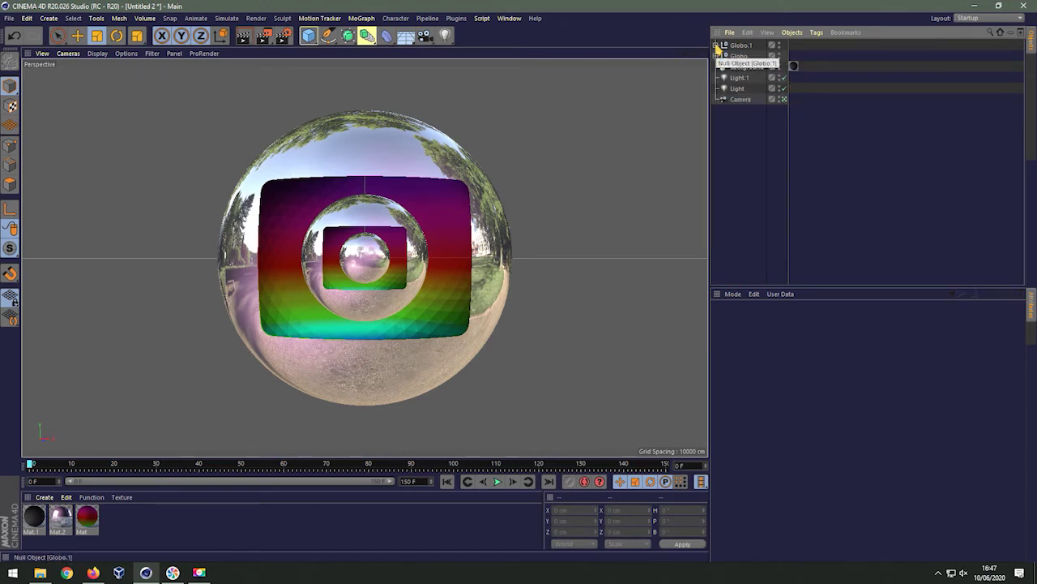
click(723, 45)
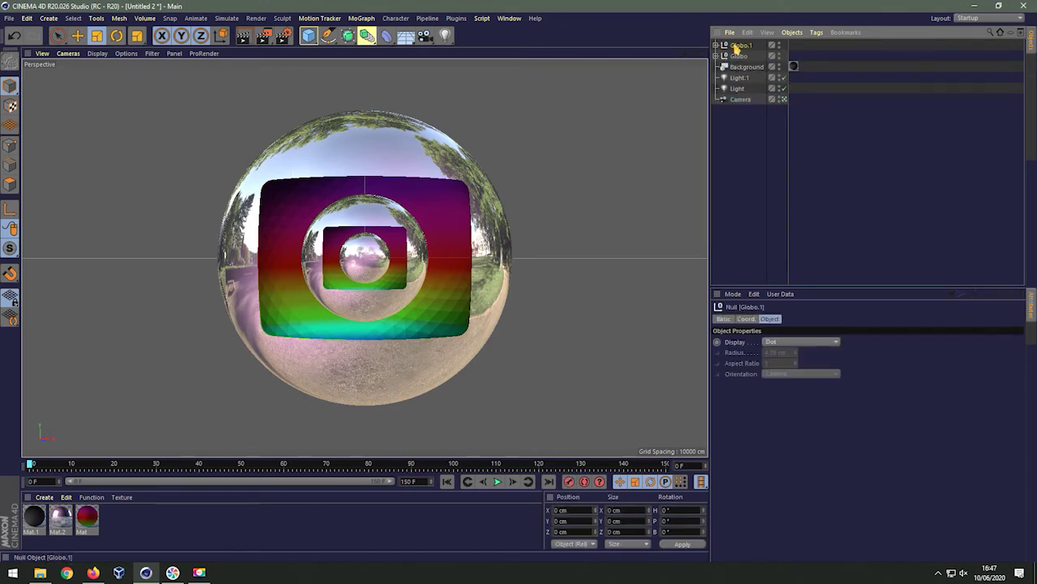
- Rotate Globo.1 to an H heading of 180° and preview a view render
click(116, 35)
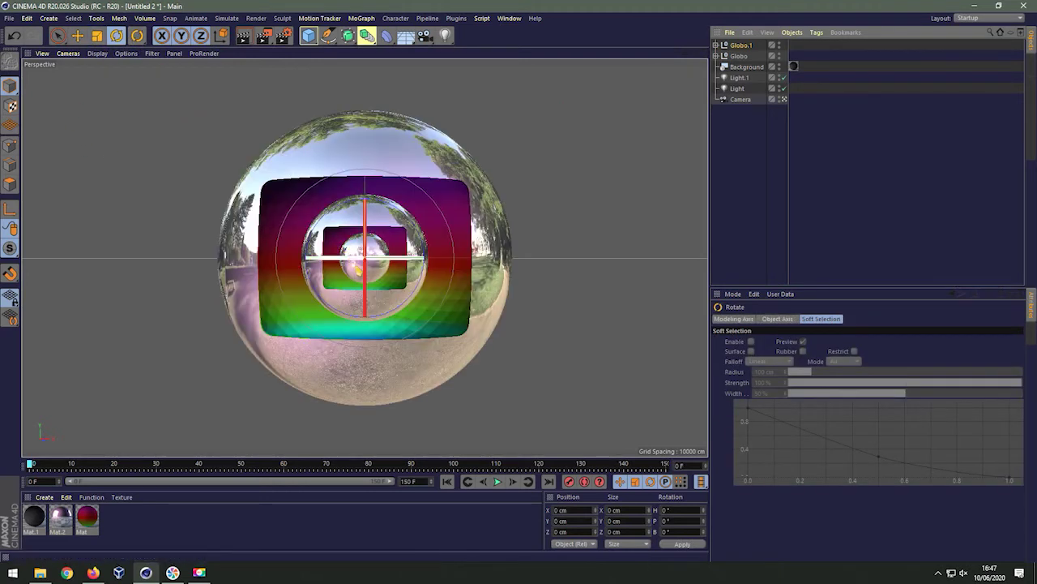
drag(361, 259, 588, 270)
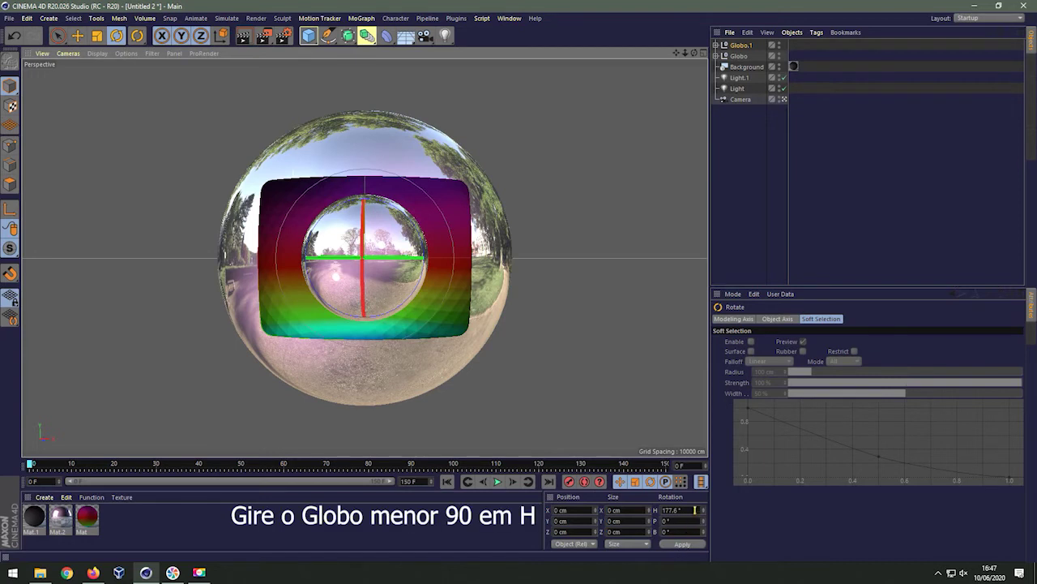
click(672, 510)
text(180)
key(Return)
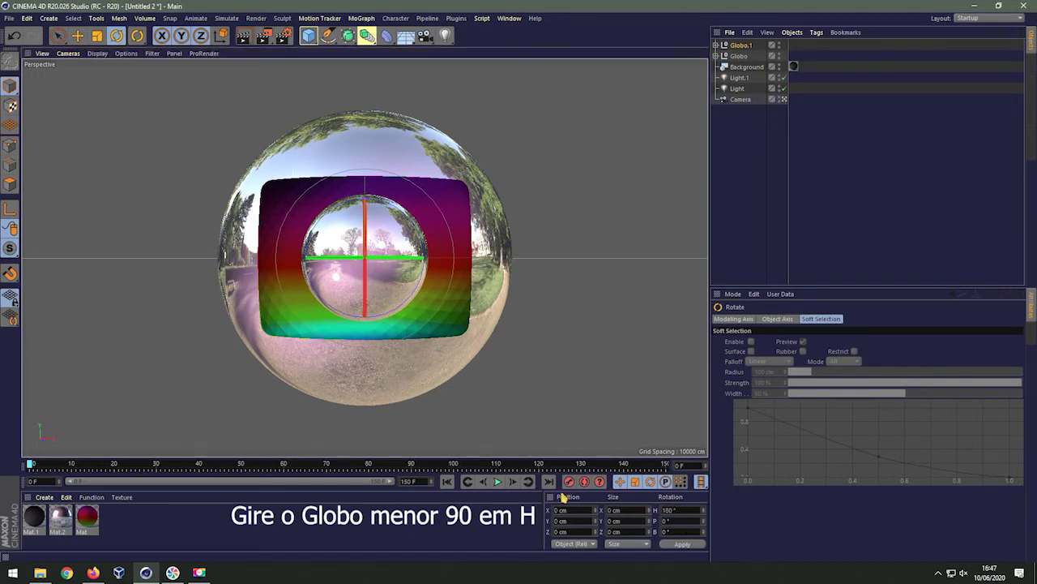
click(243, 36)
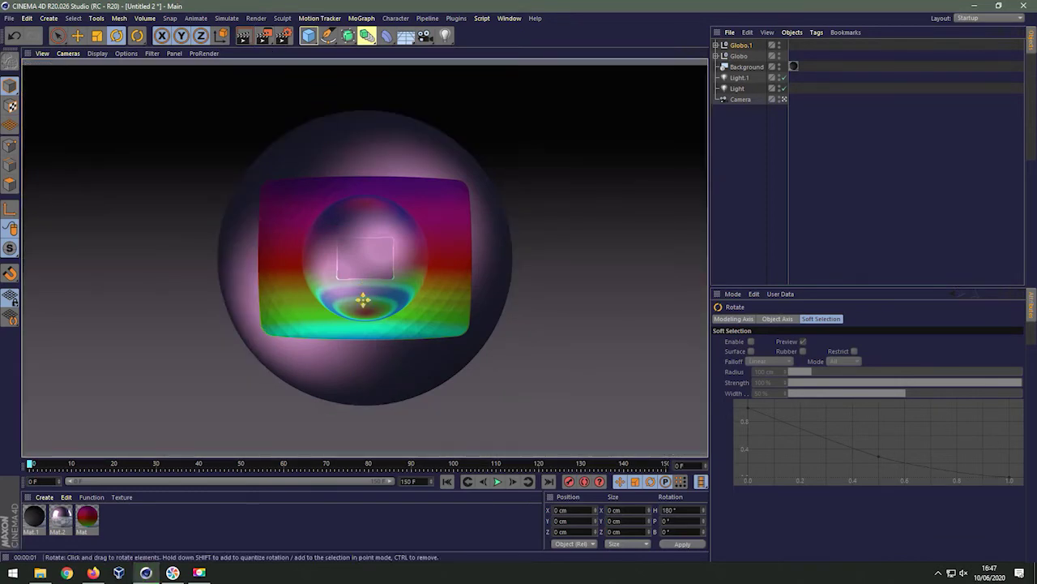
- Add compositing tags excluding all eleven objects of both Globo groups, then test-render
key(ctrl+z)
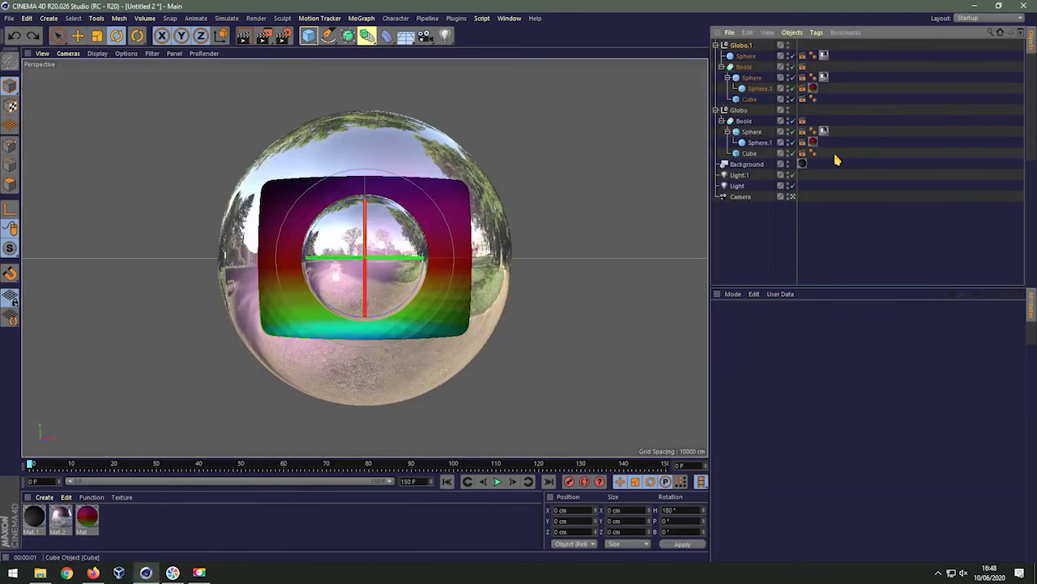
drag(838, 161, 720, 40)
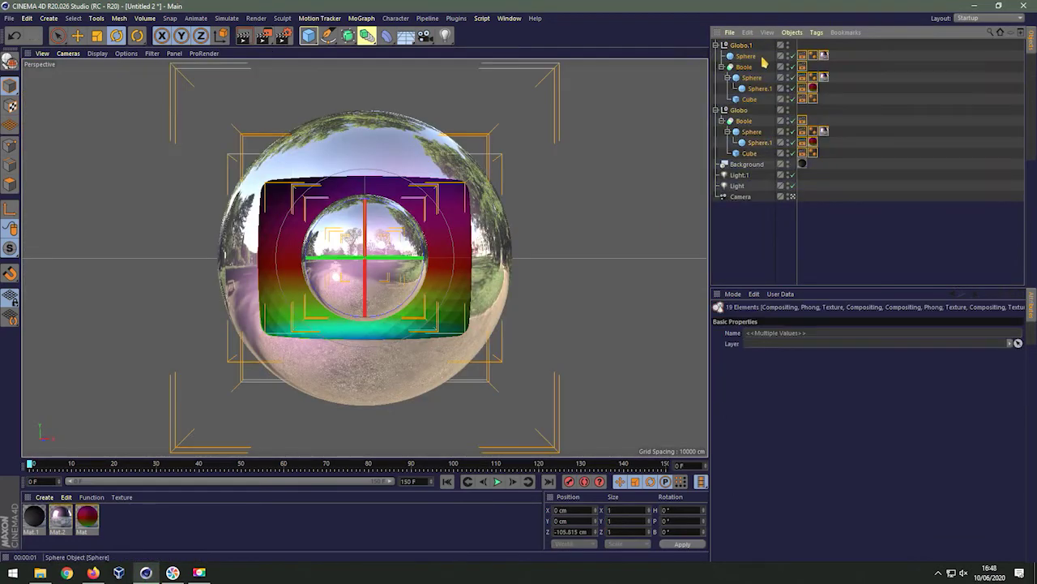
right_click(764, 63)
click(914, 147)
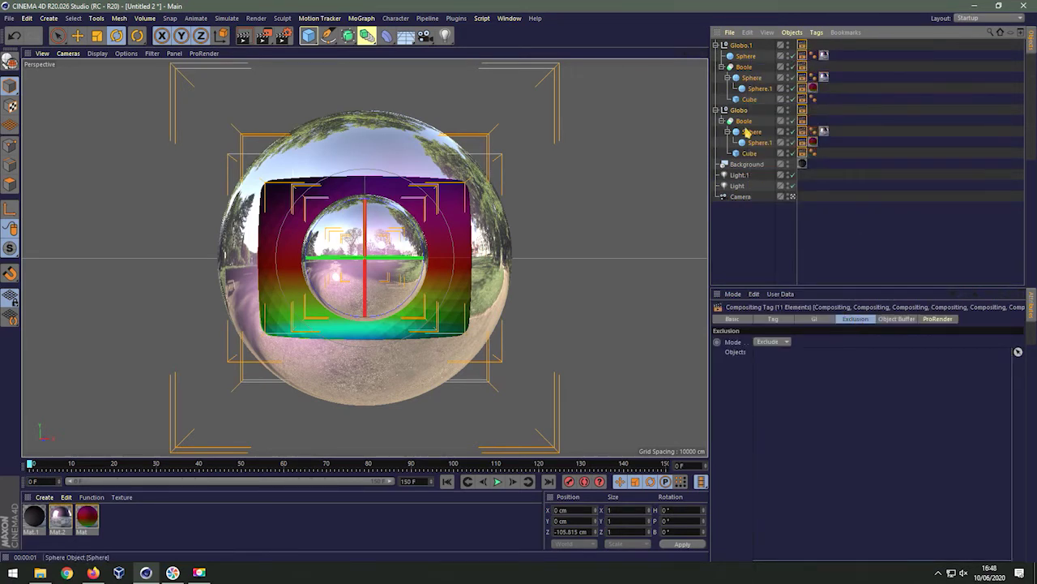
drag(817, 362, 816, 365)
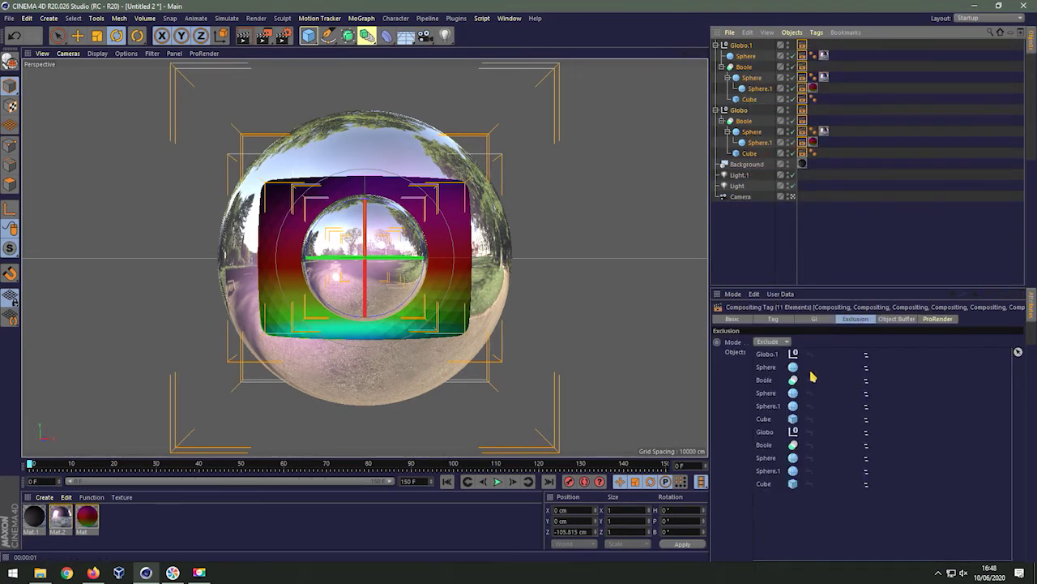
click(242, 42)
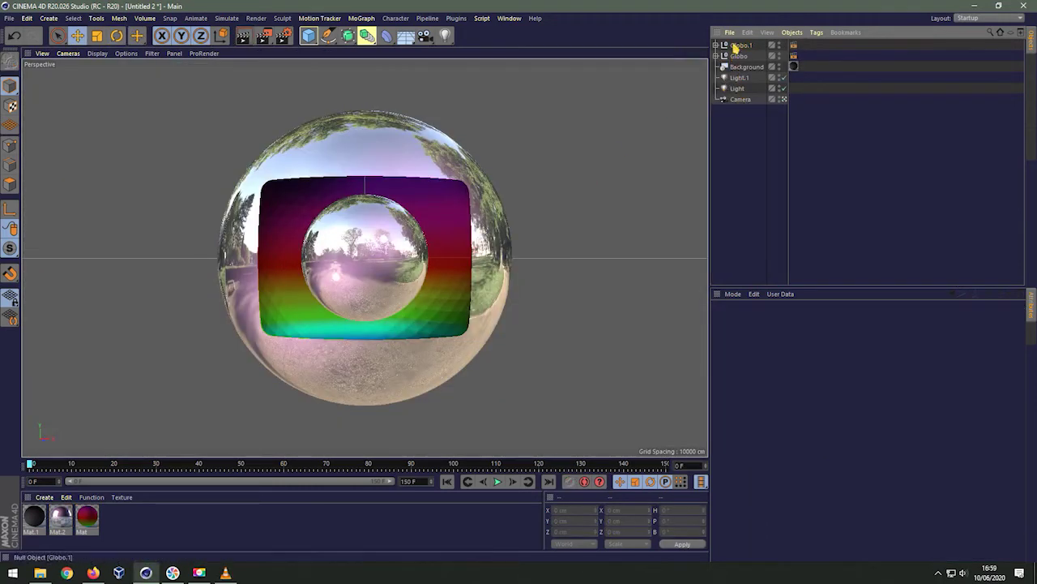
click(738, 46)
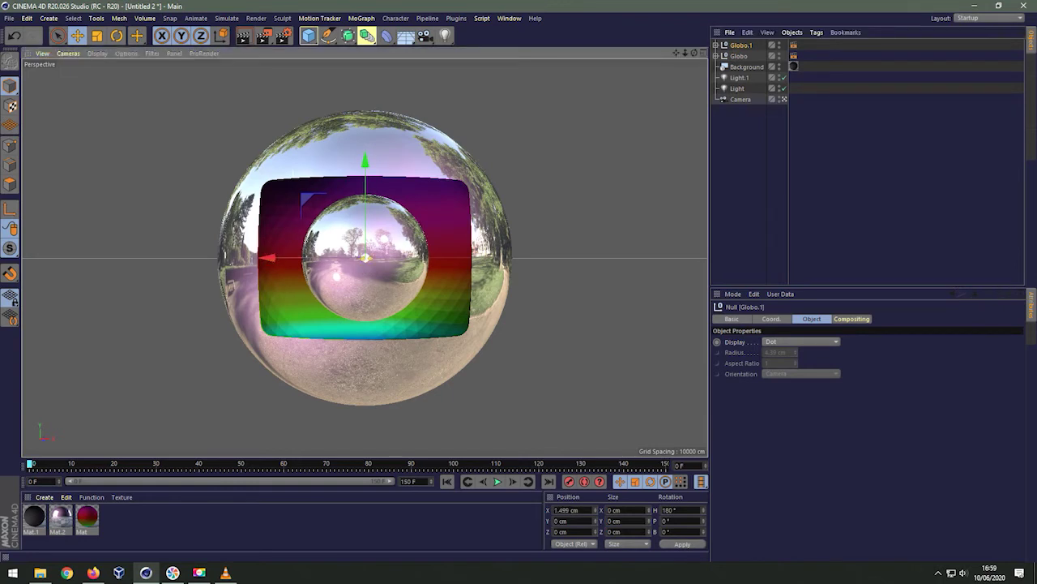
- Move Globo.1 toward the camera to about Z -309.8 cm, checking it from a side view
drag(367, 260, 364, 257)
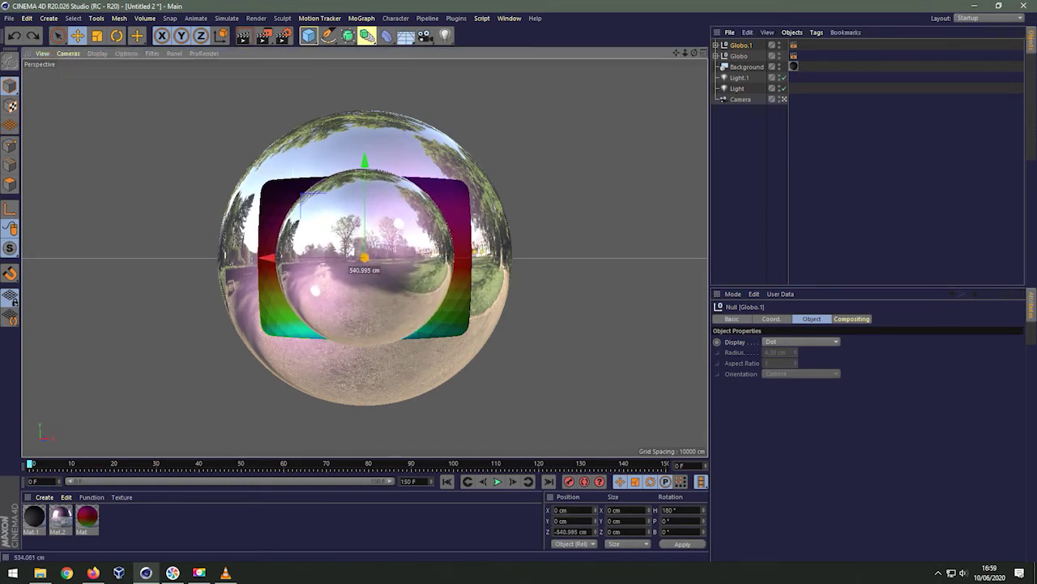
drag(364, 257, 682, 152)
key(h)
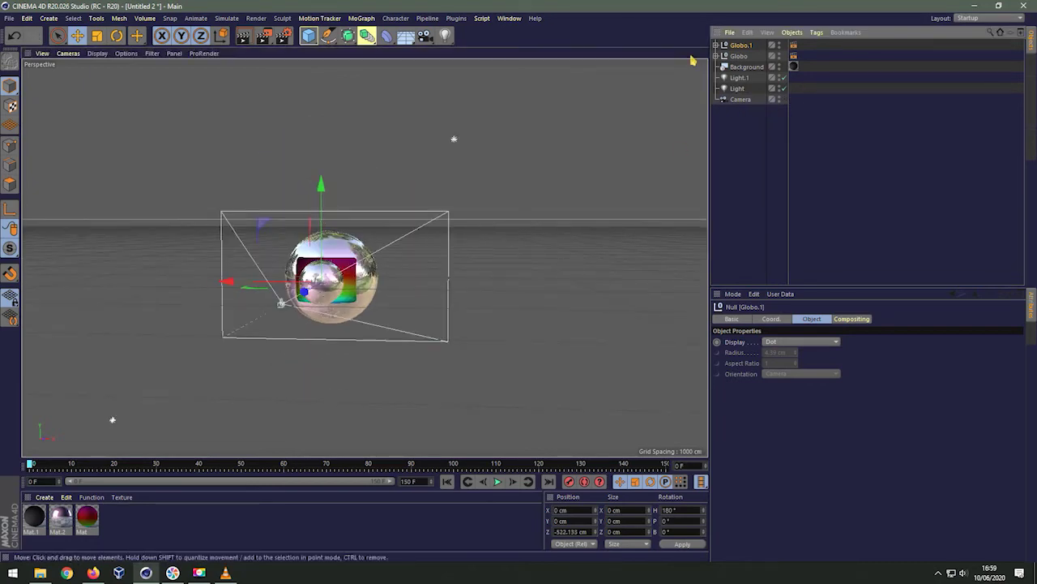
mouse_move(694, 53)
mouse_down()
mouse_move(685, 52)
mouse_move(696, 53)
mouse_up()
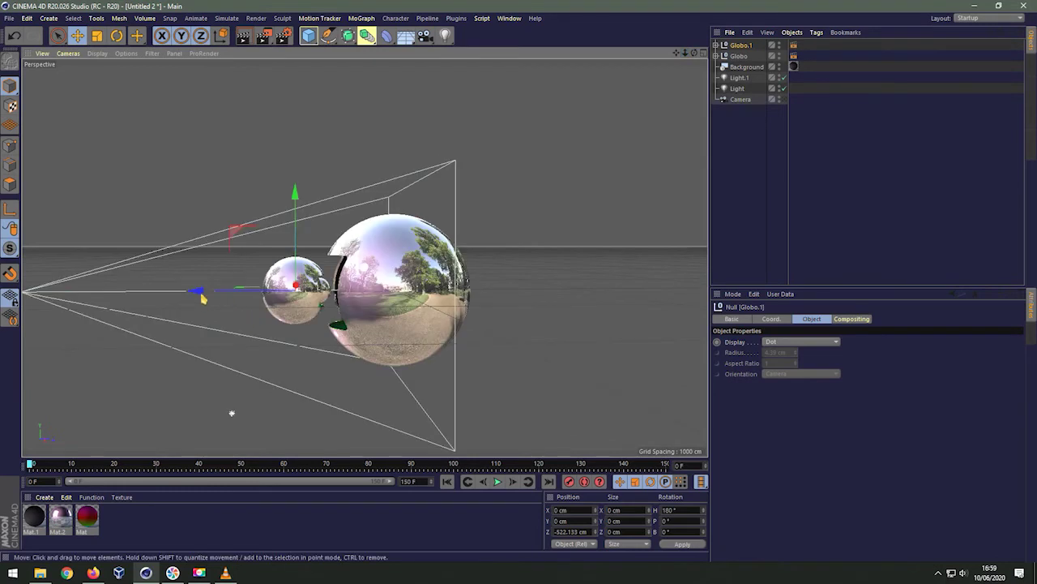
drag(200, 294, 261, 294)
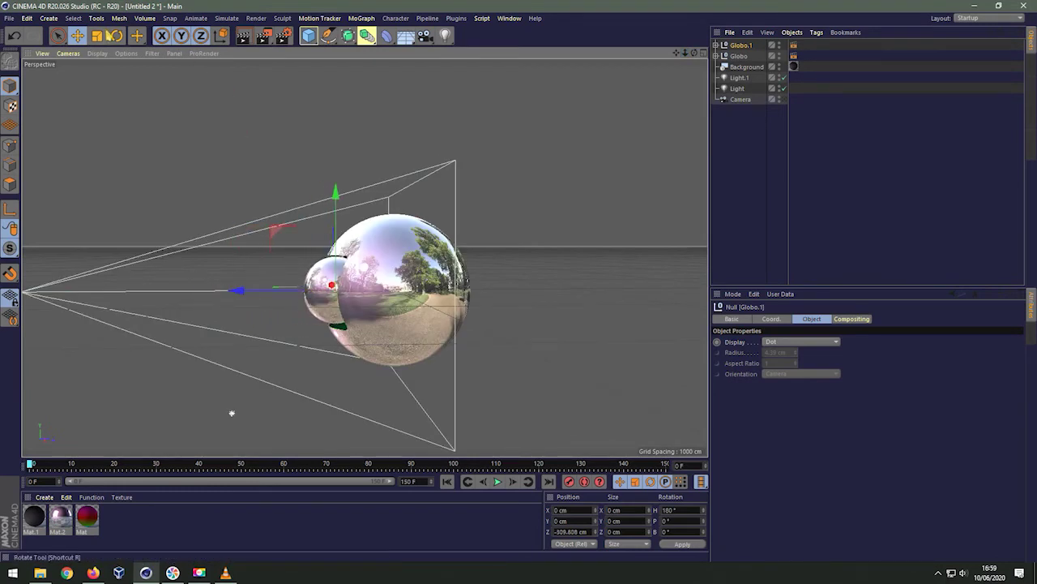
click(96, 35)
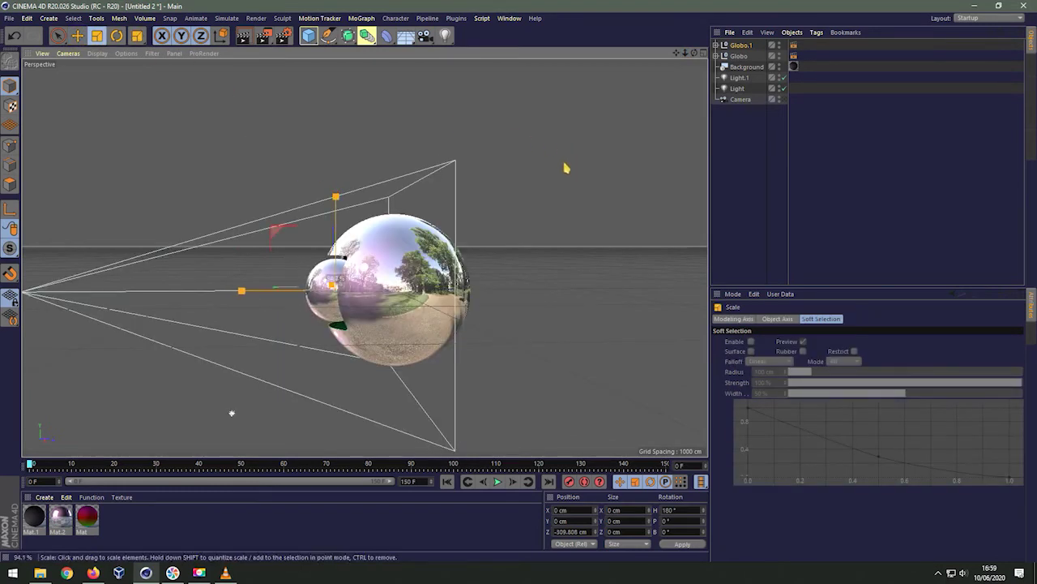
key(e)
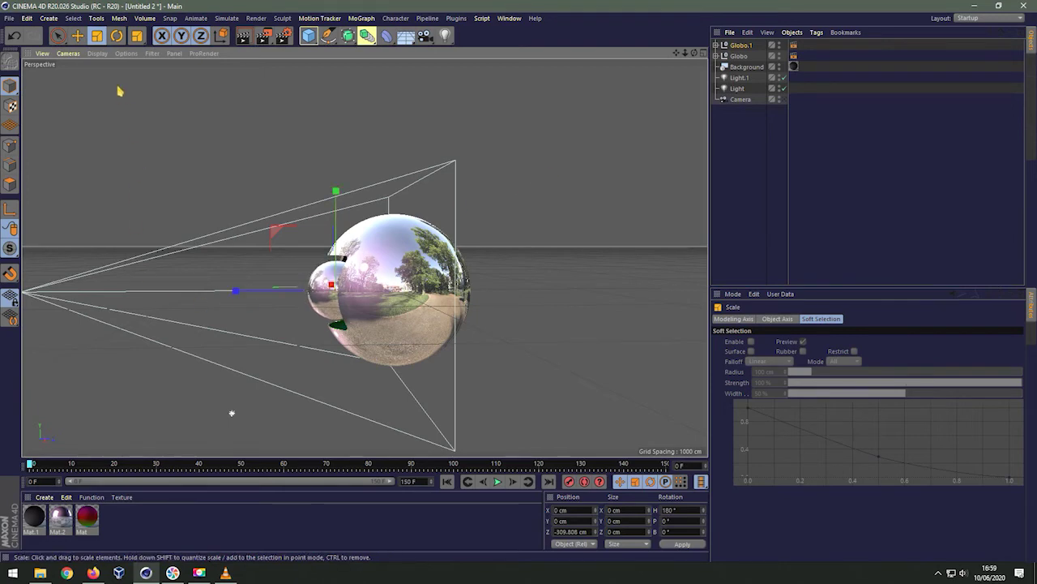
click(783, 99)
- Replace an accidental cube with a Disc positioned at Z 3000 cm
click(308, 34)
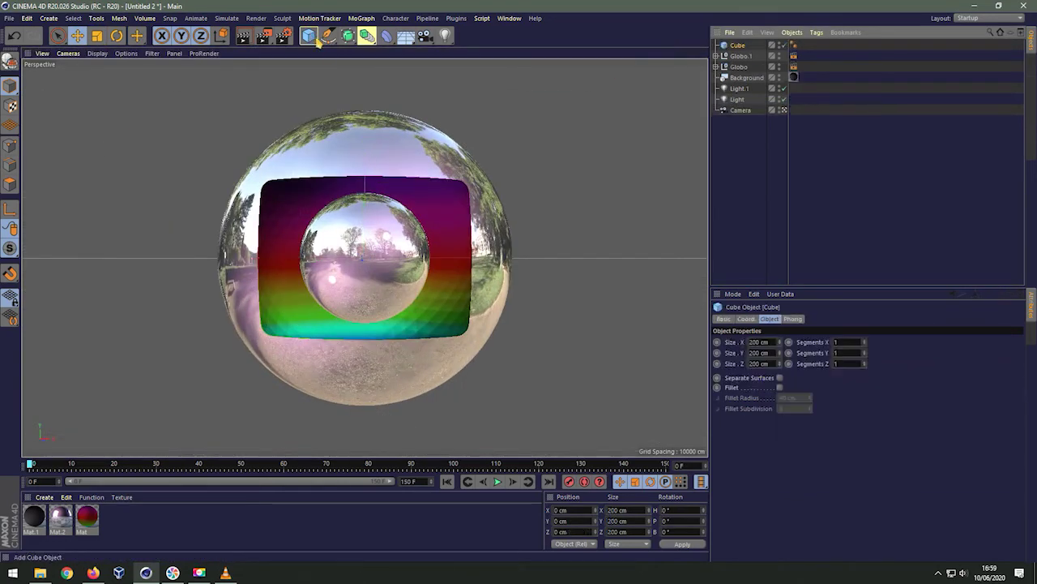
key(Delete)
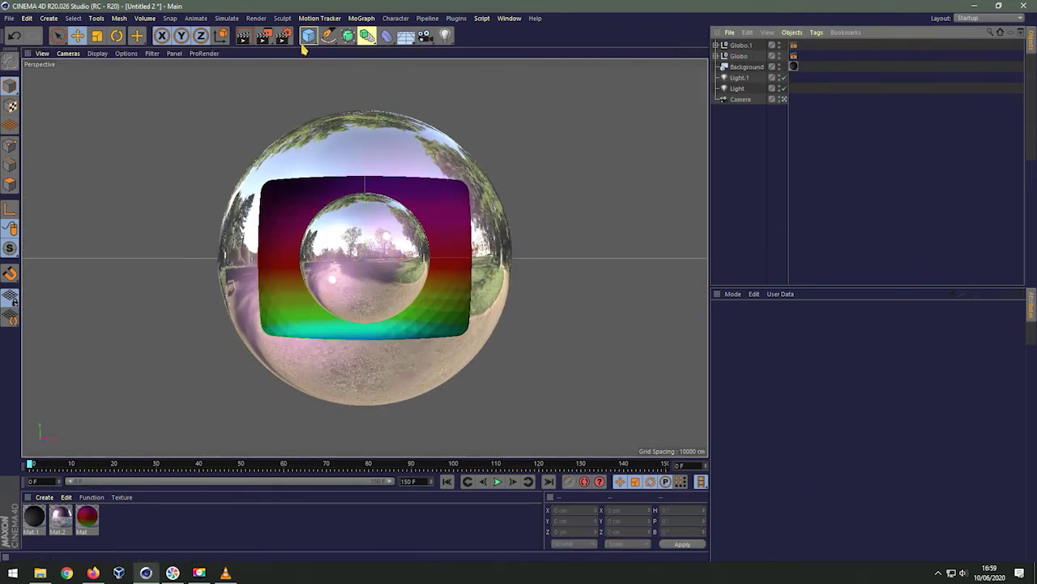
drag(308, 35, 365, 76)
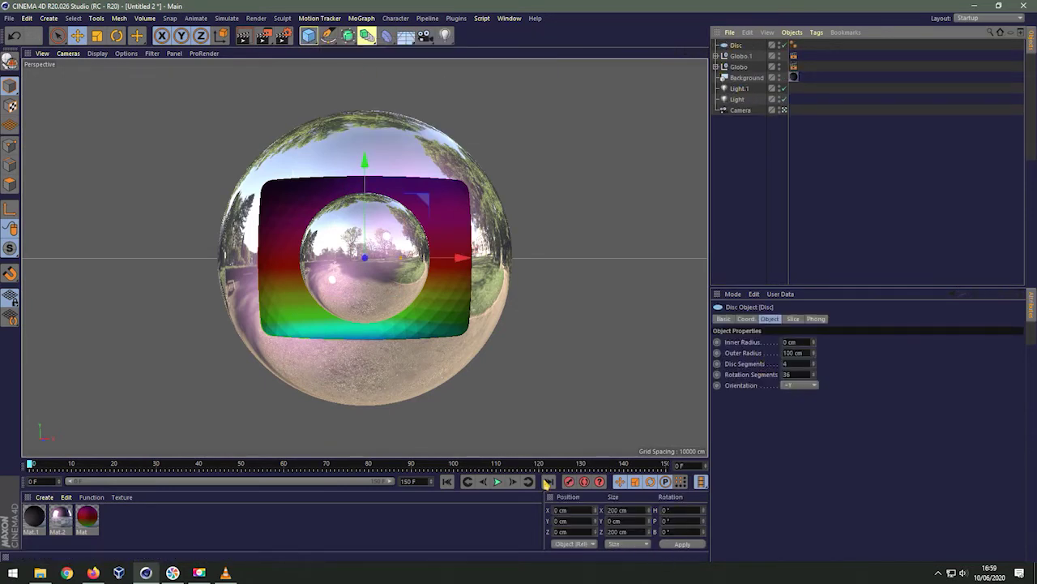
drag(365, 167, 365, 8)
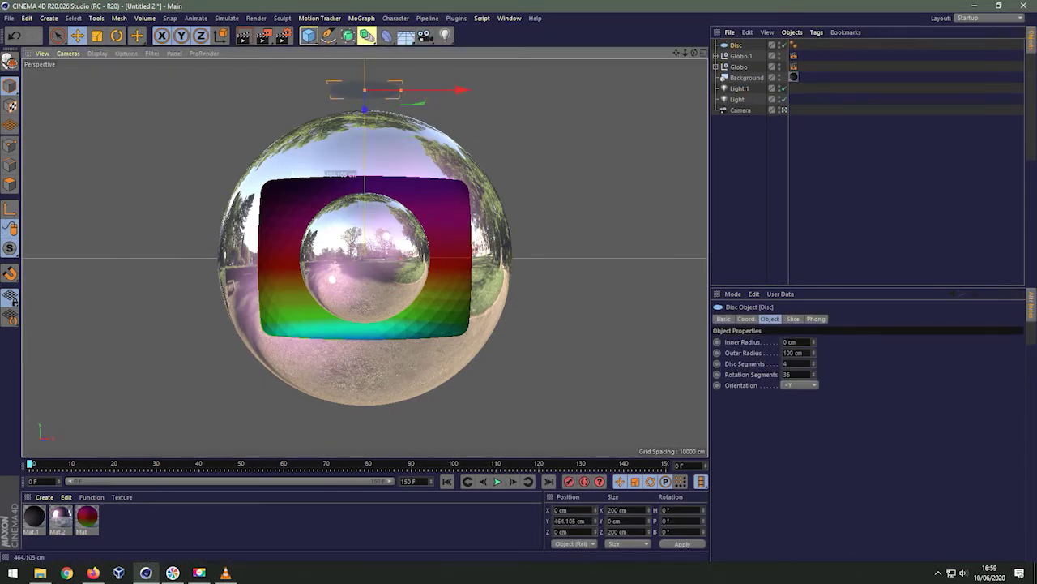
drag(364, 89, 365, 84)
click(559, 531)
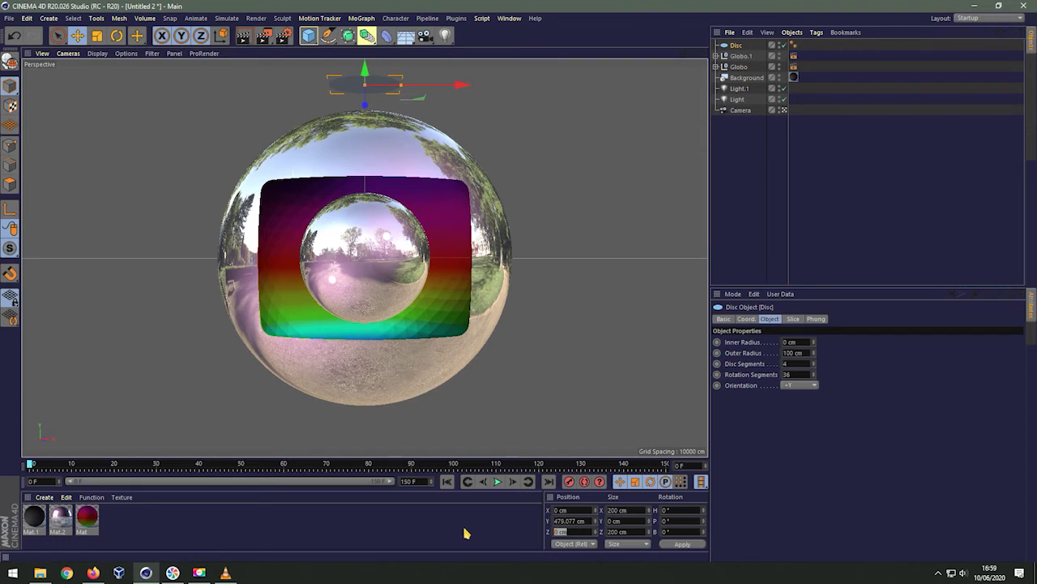
text(300)
key(Return)
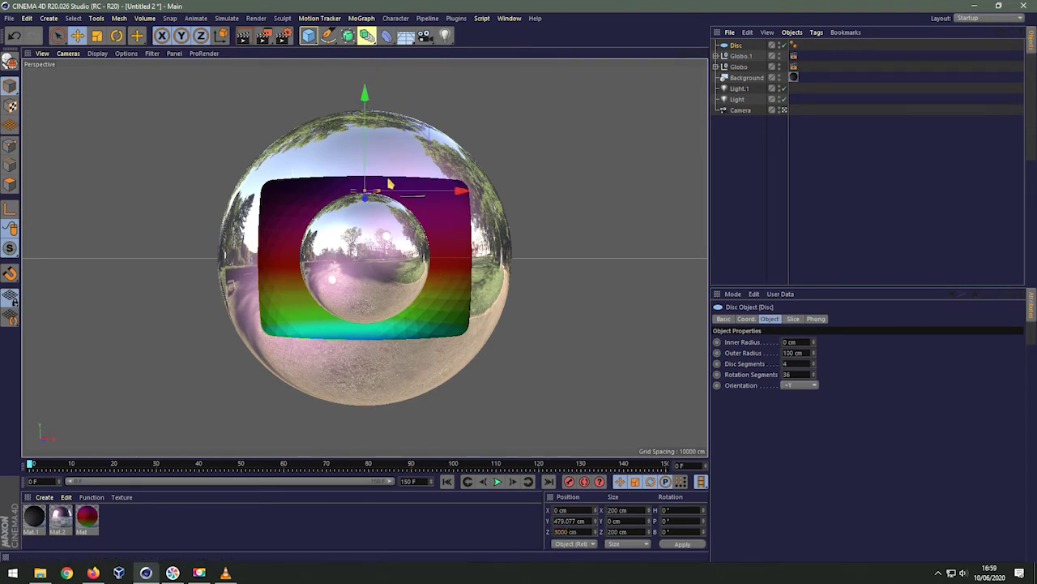
- Enlarge the disc's outer radius to 8593.941 cm and create a new material, Mat.3
drag(380, 193, 709, 193)
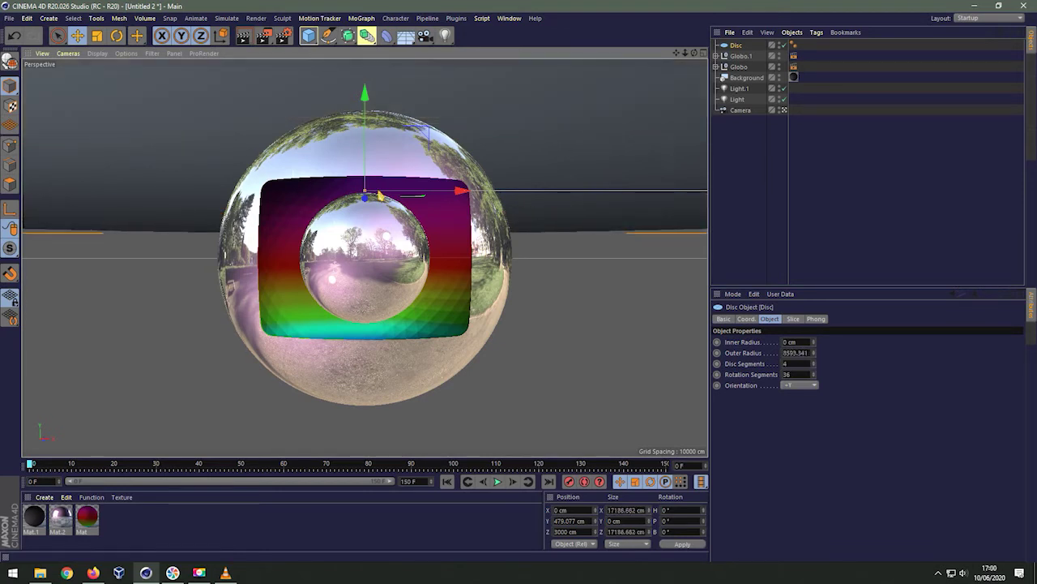
click(217, 539)
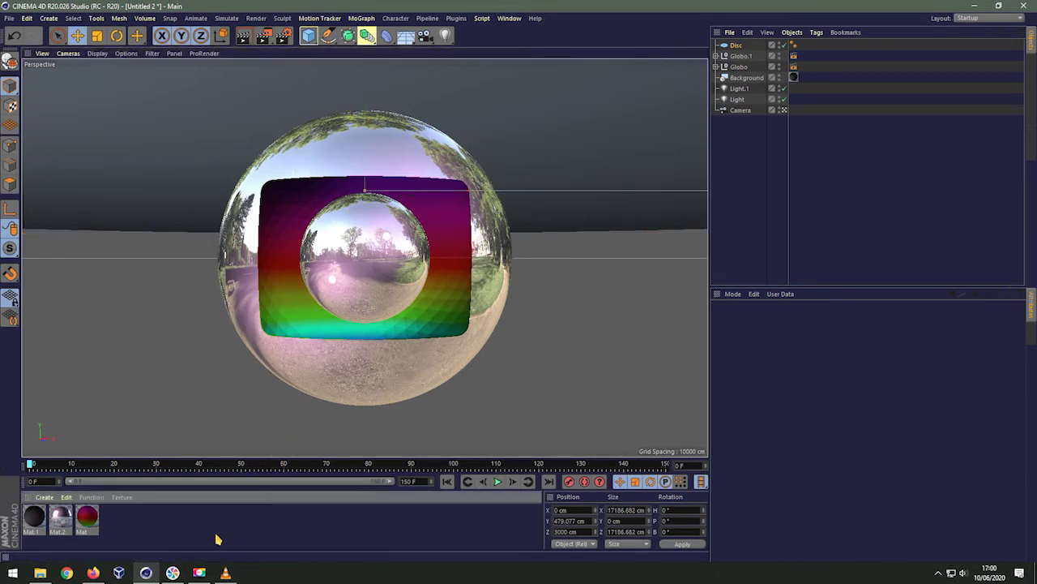
double_click(204, 529)
- In Mat.3, enable Alpha and give the Color channel a 2D-Circular Gradient texture
double_click(34, 517)
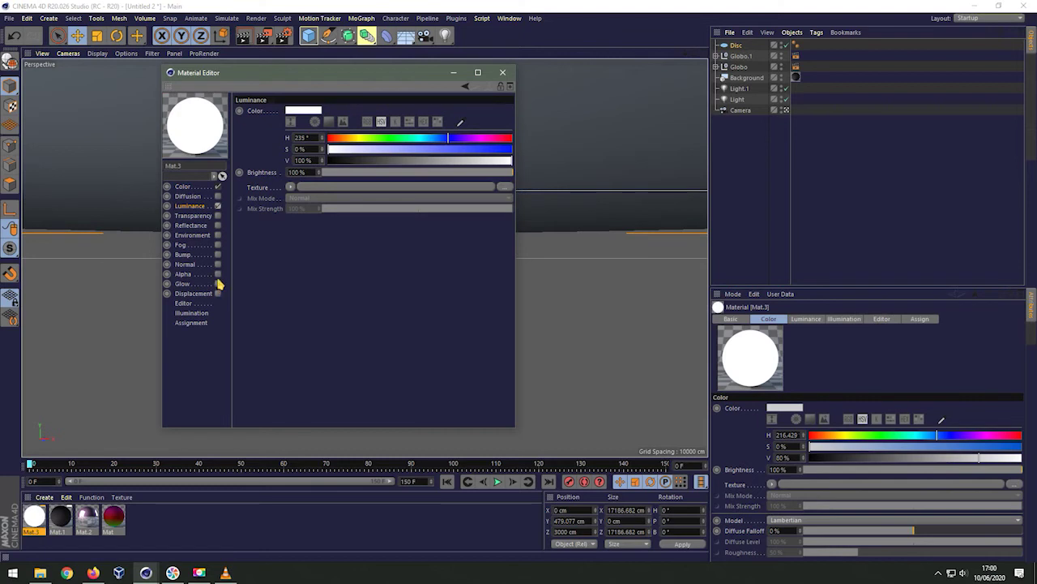
click(217, 275)
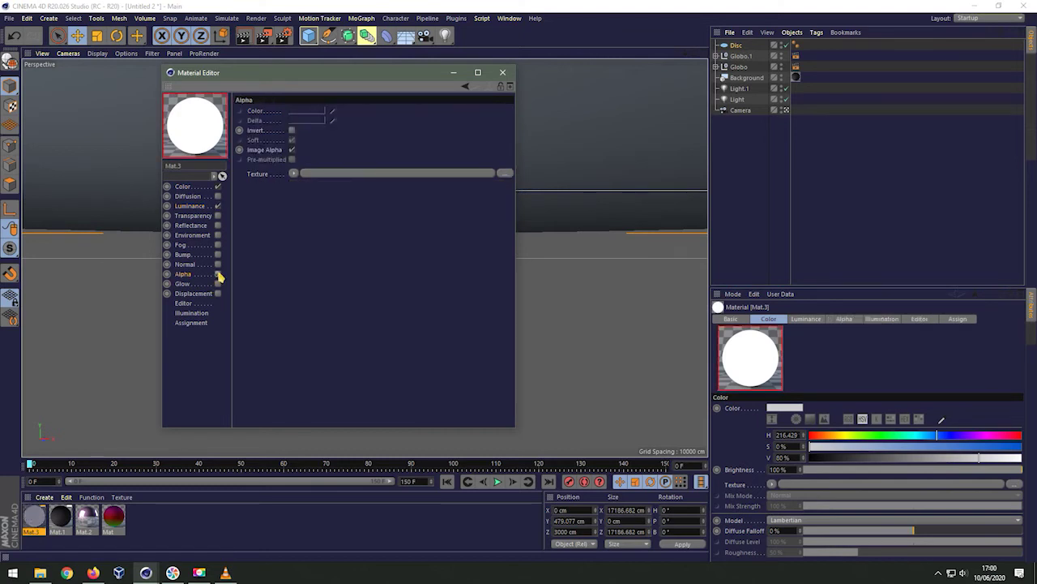
click(184, 188)
click(296, 189)
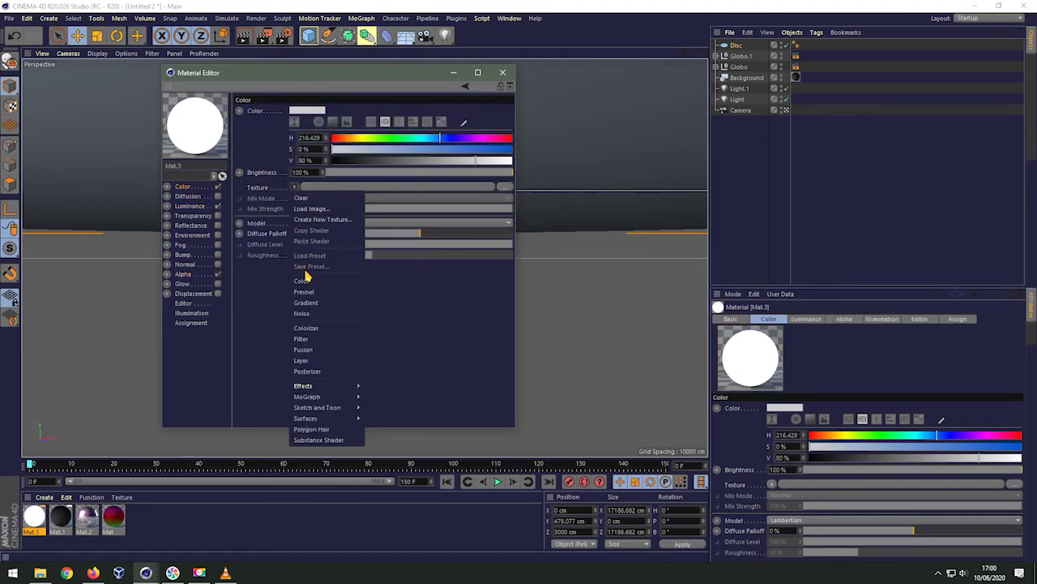
click(306, 302)
click(309, 215)
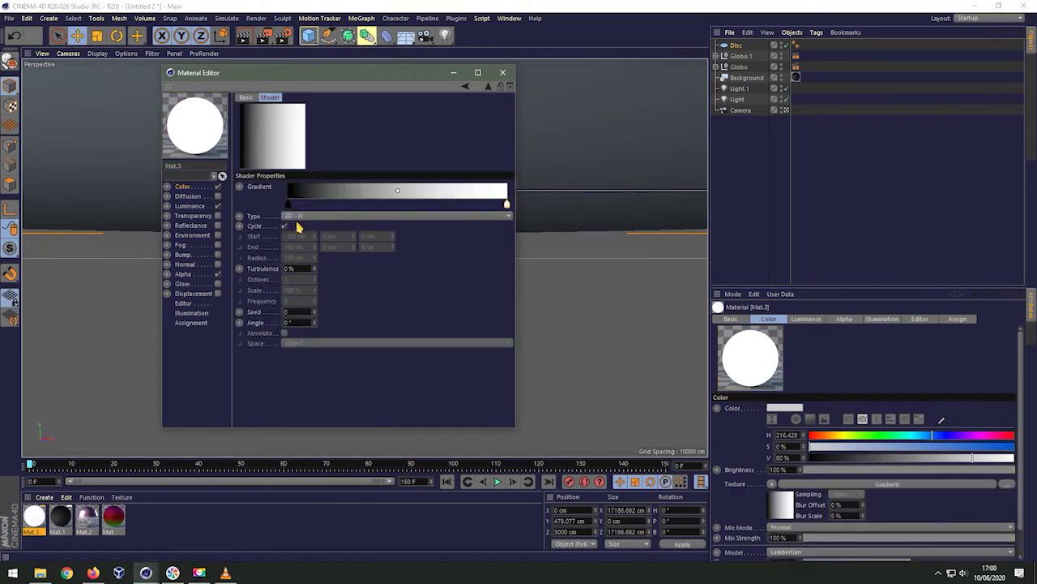
click(299, 216)
click(325, 272)
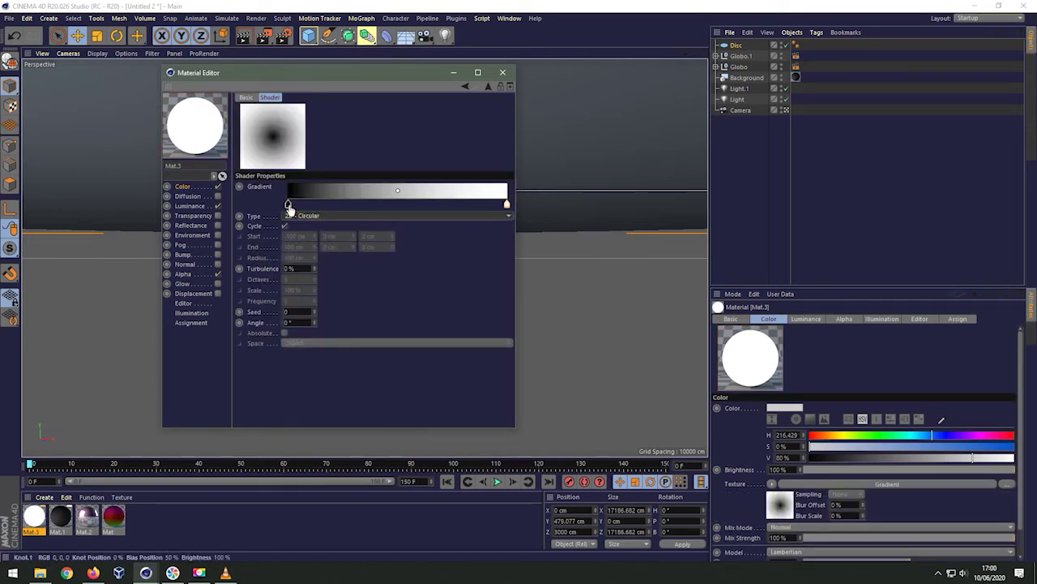
- Invert the gradient and make its white knot pink with 24% saturation
right_click(333, 192)
click(344, 196)
click(283, 204)
text(24)
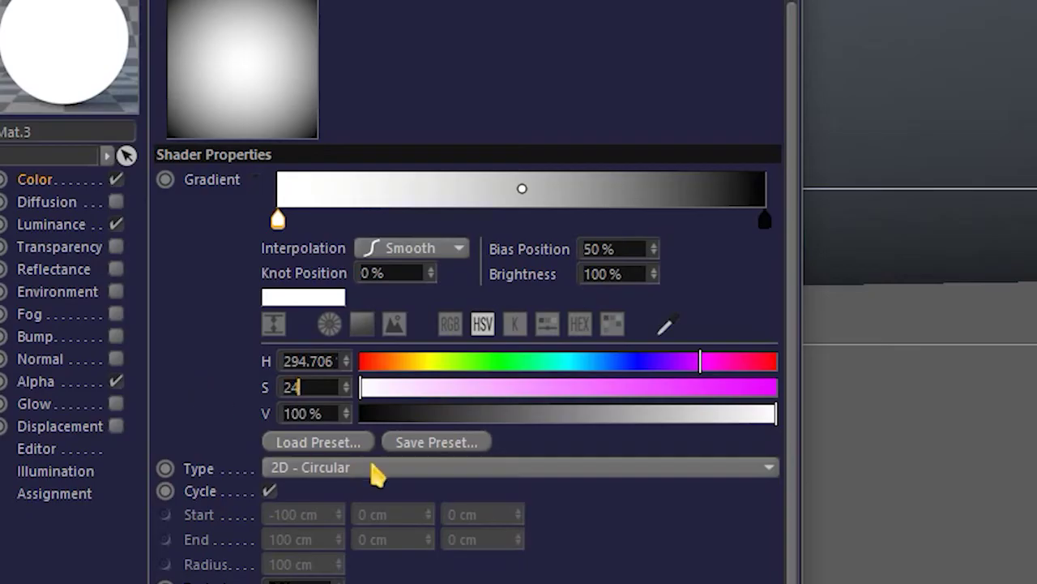
key(Return)
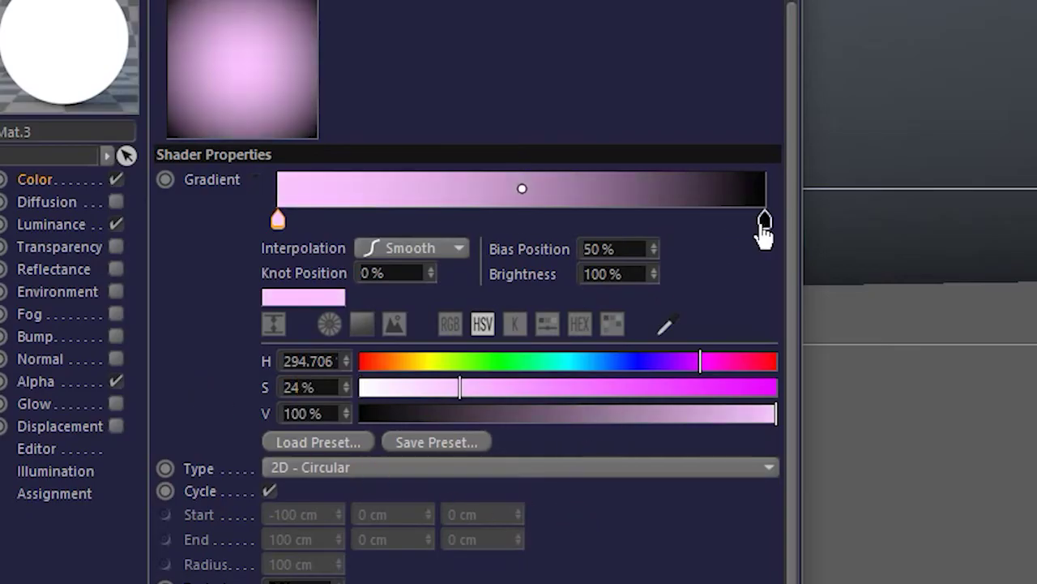
- Position the gradient's black knot at 71%, keeping its brightness at 0%
mouse_move(764, 220)
mouse_down()
mouse_move(486, 234)
mouse_move(492, 220)
mouse_up()
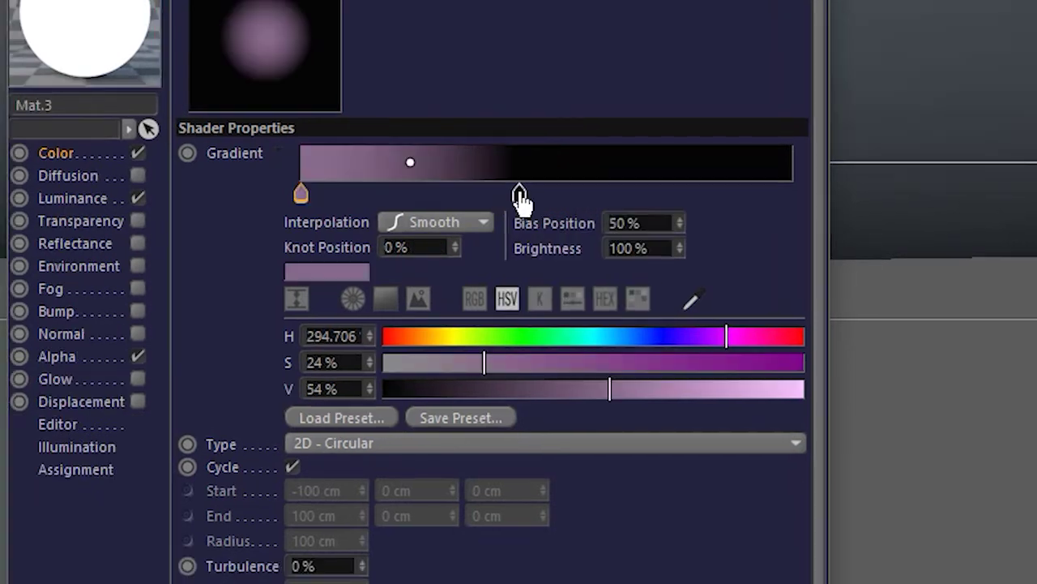
click(496, 218)
drag(309, 415, 88, 399)
text(70)
key(Return)
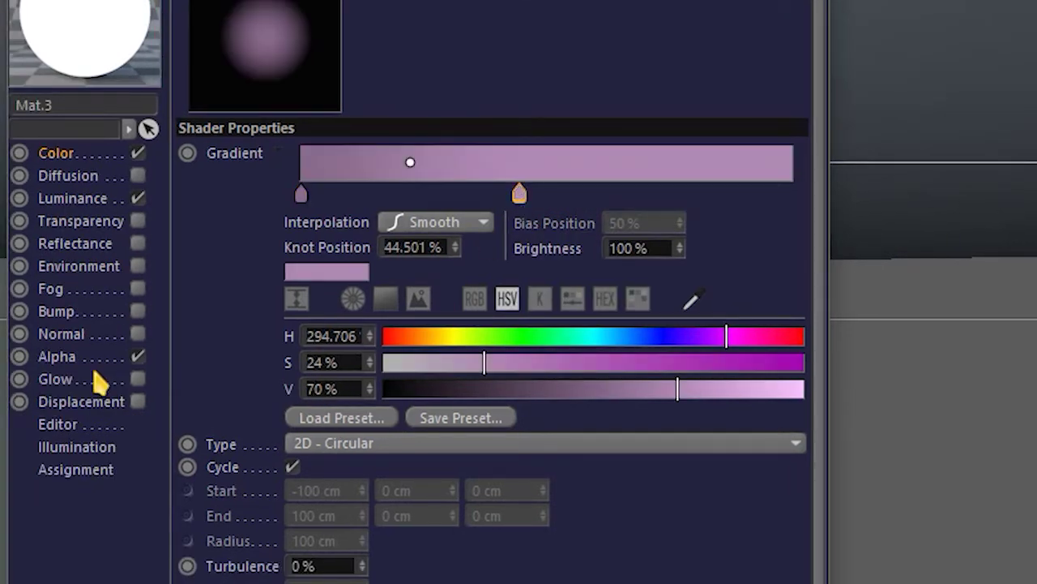
key(ctrl+z)
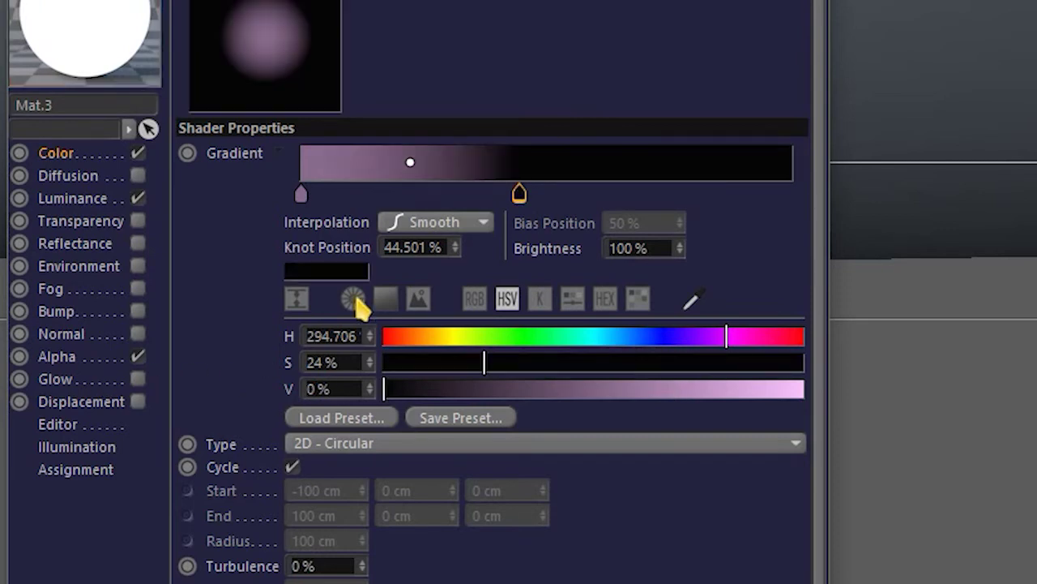
click(422, 248)
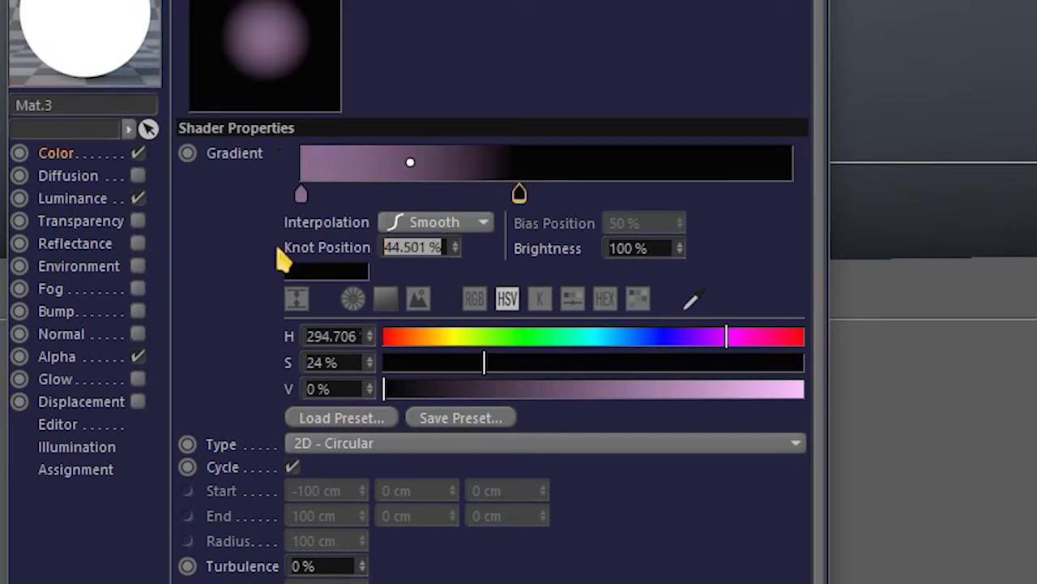
text(71)
key(Return)
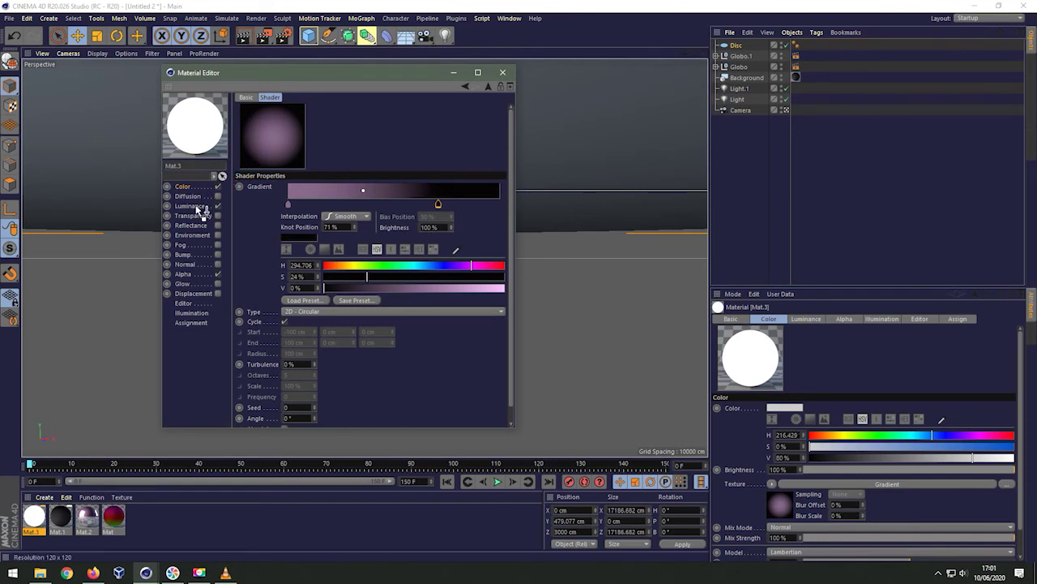
- Reuse the same gradient as Mat.3's Luminance and Alpha textures
click(195, 206)
click(318, 190)
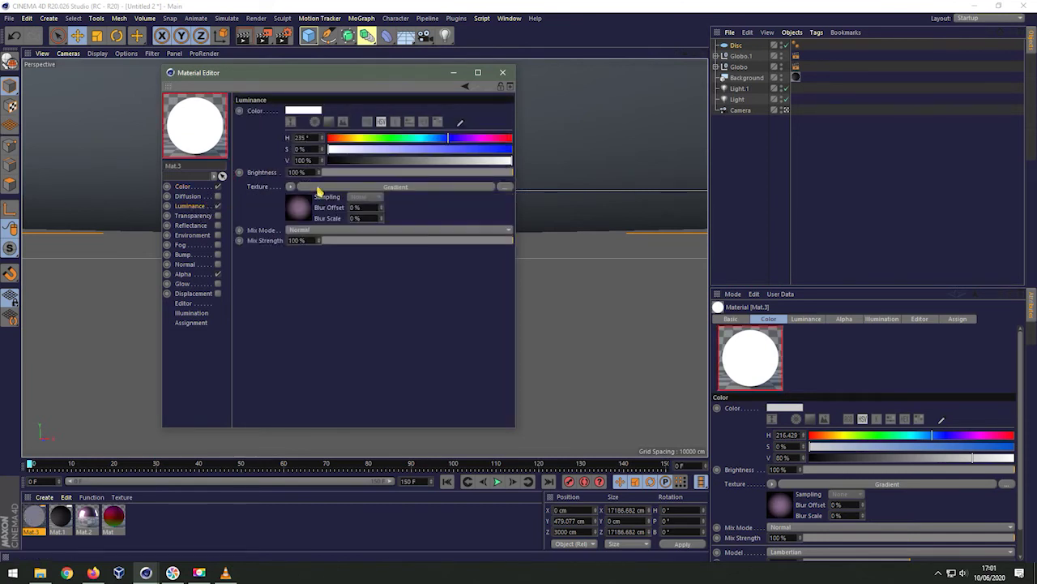
drag(193, 274, 187, 275)
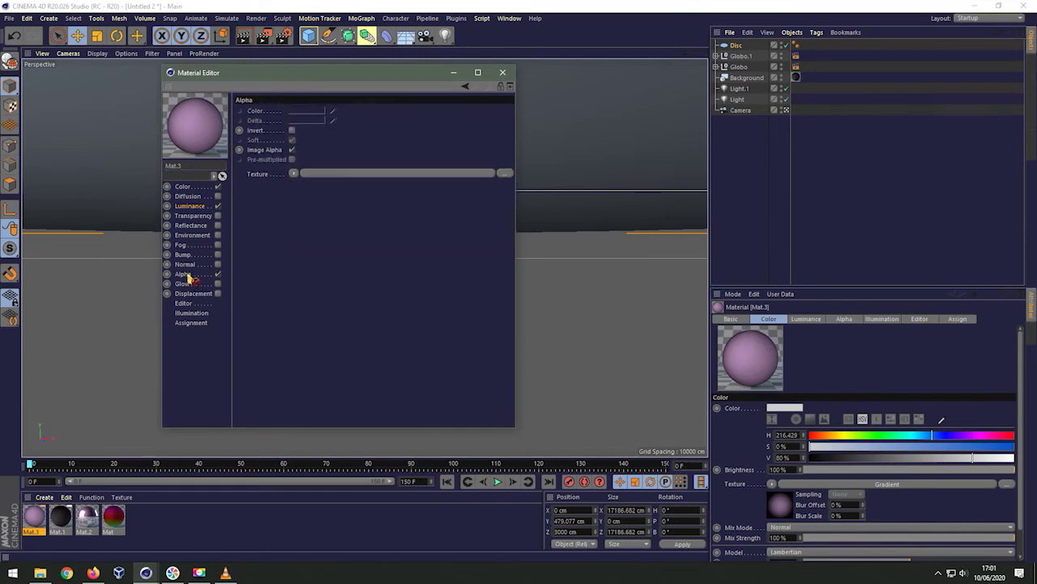
drag(312, 179, 312, 179)
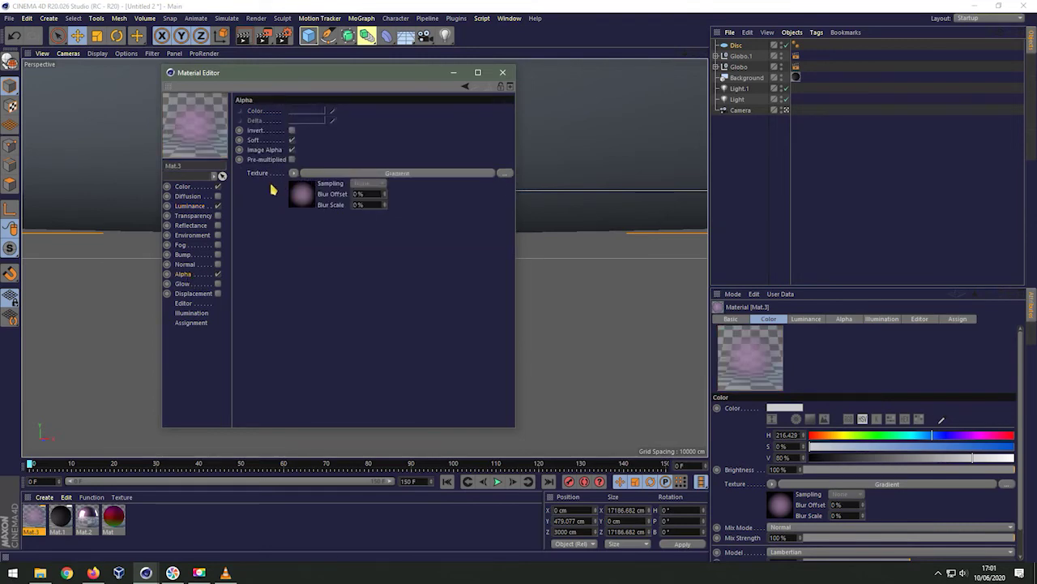
click(503, 73)
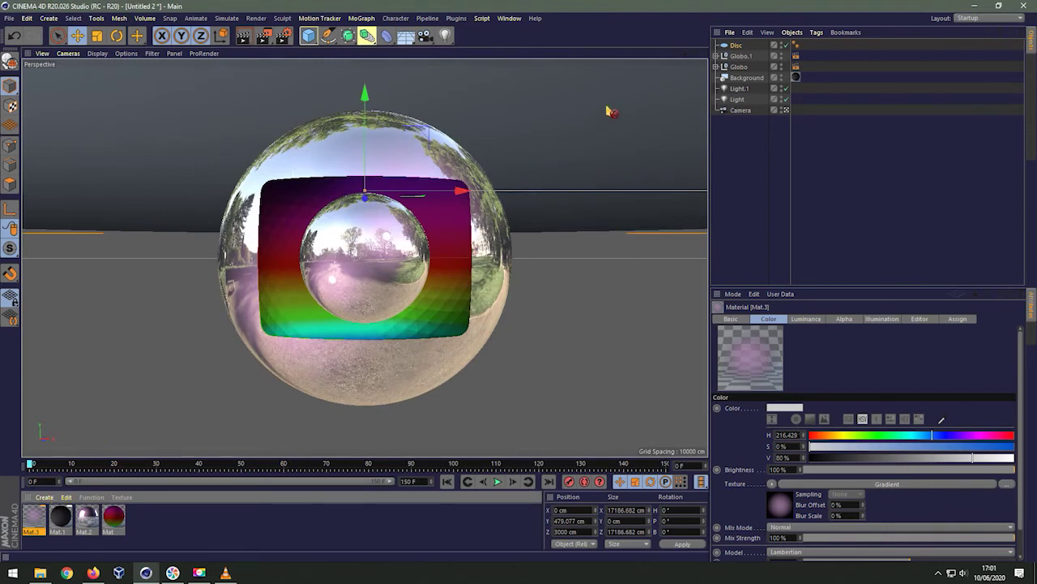
- Apply Mat.3 to the Disc and duplicate it as Disc.1
drag(735, 50, 733, 50)
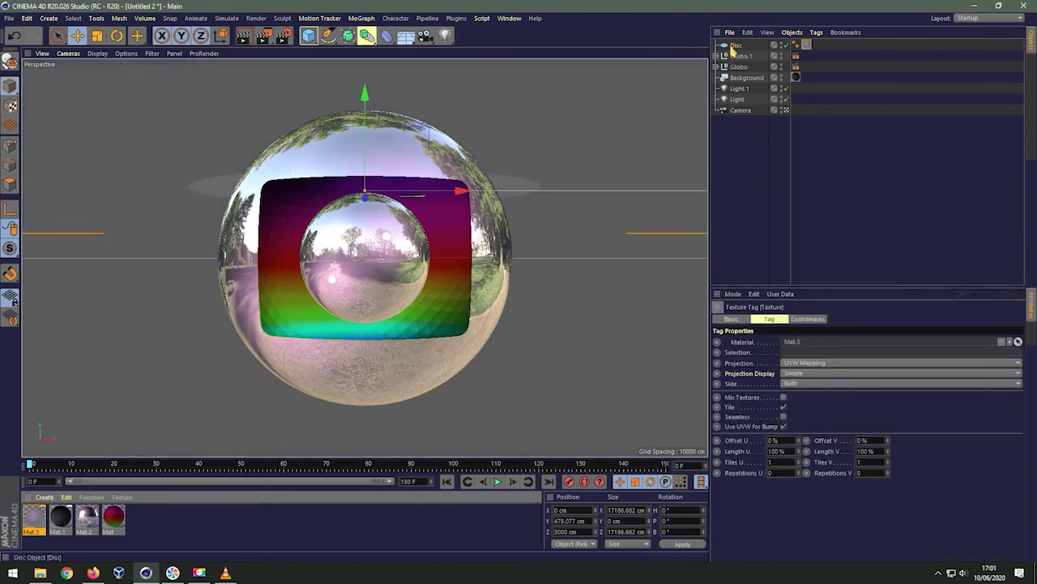
click(735, 45)
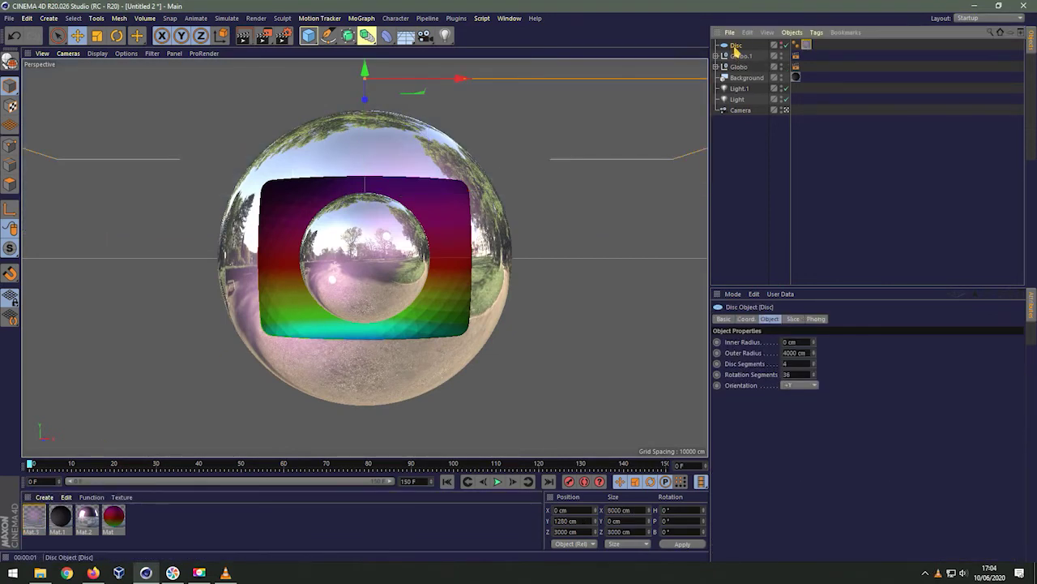
key(ctrl+c)
key(ctrl+v)
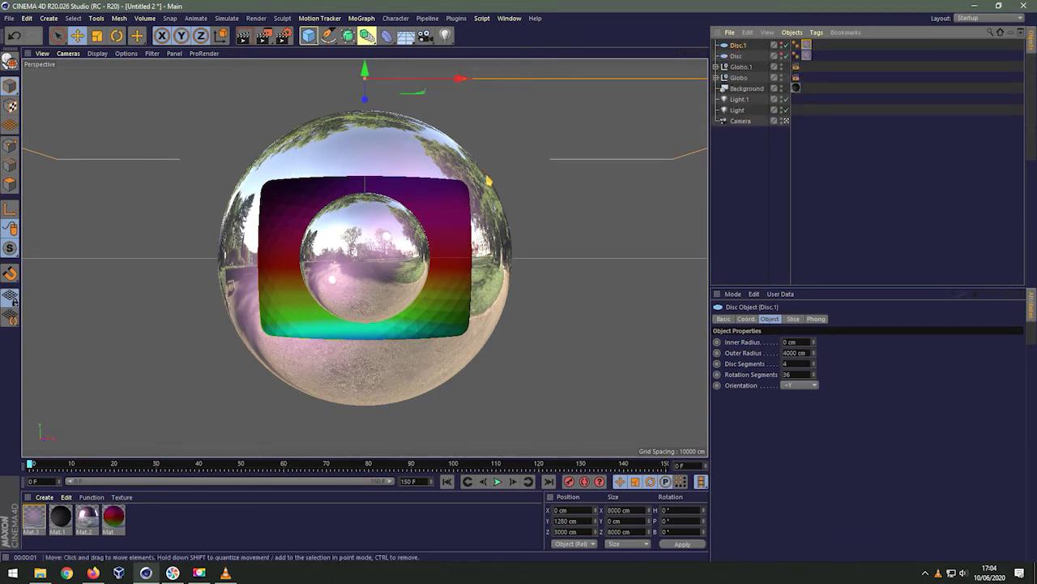
- Set Disc.1's Y position to 0 cm and rotate it to B 90°
drag(364, 81, 385, 304)
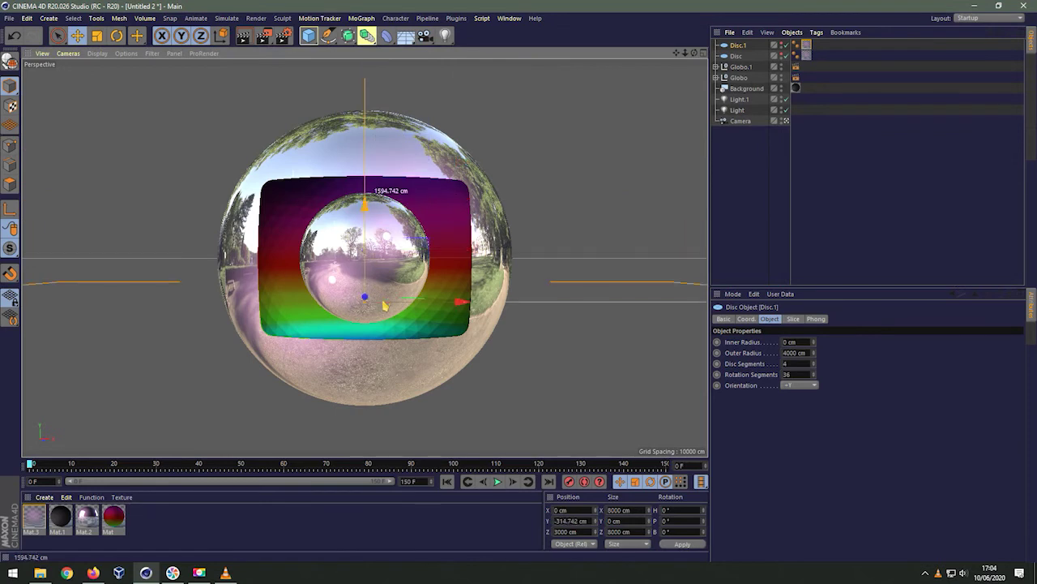
text(0)
key(Return)
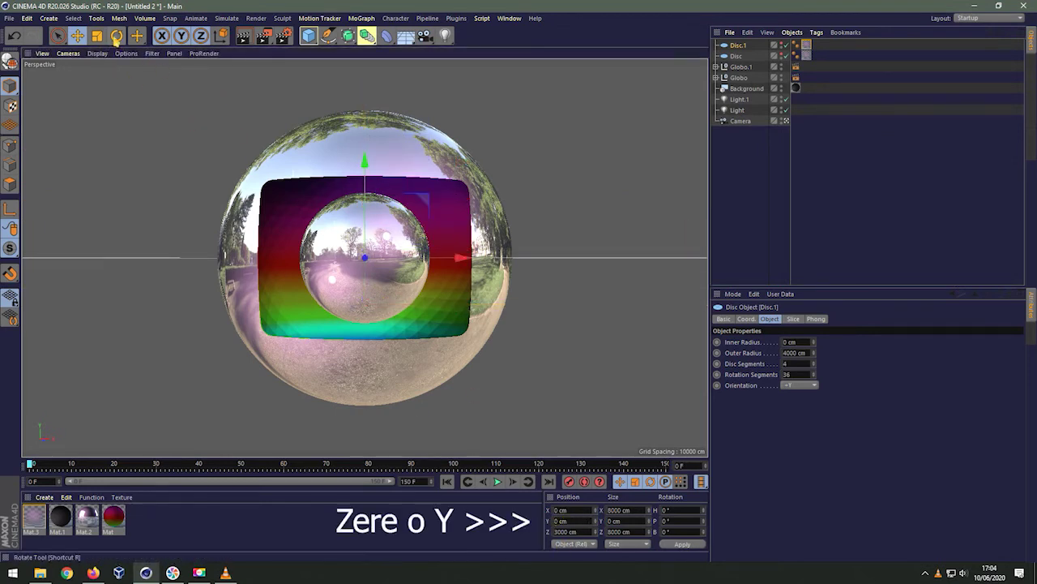
key(r)
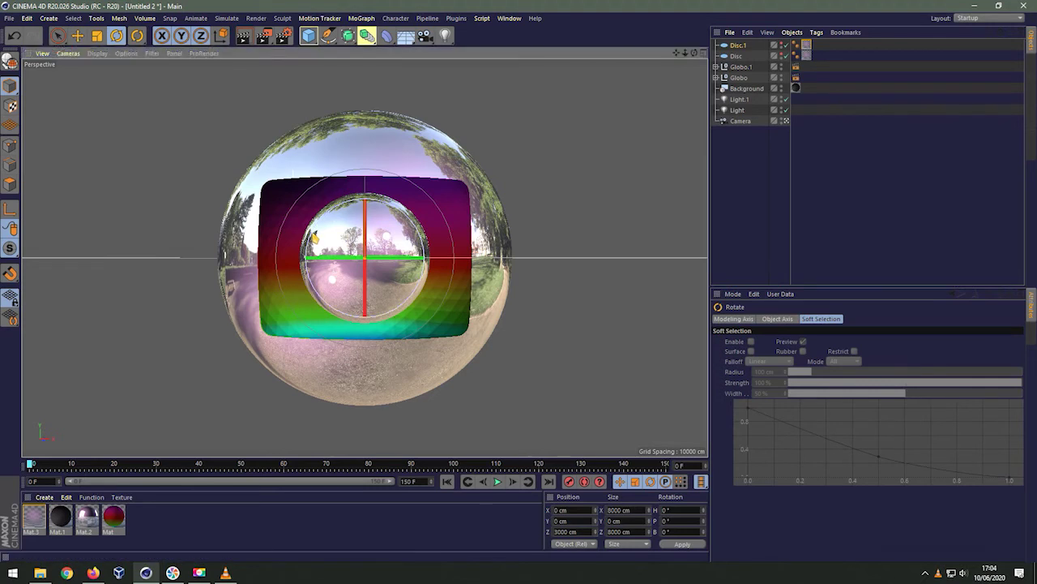
mouse_move(314, 237)
mouse_down()
mouse_move(345, 214)
mouse_move(395, 210)
mouse_up()
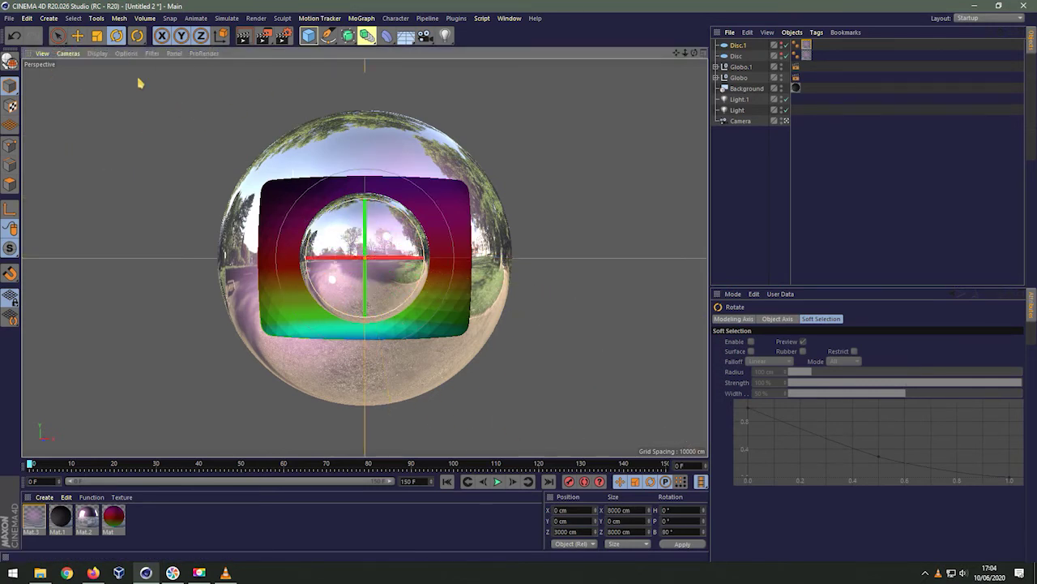
- Shift Disc.1 to X 2070 cm and further along Z beside the globe
click(77, 35)
drag(458, 271, 527, 271)
double_click(554, 510)
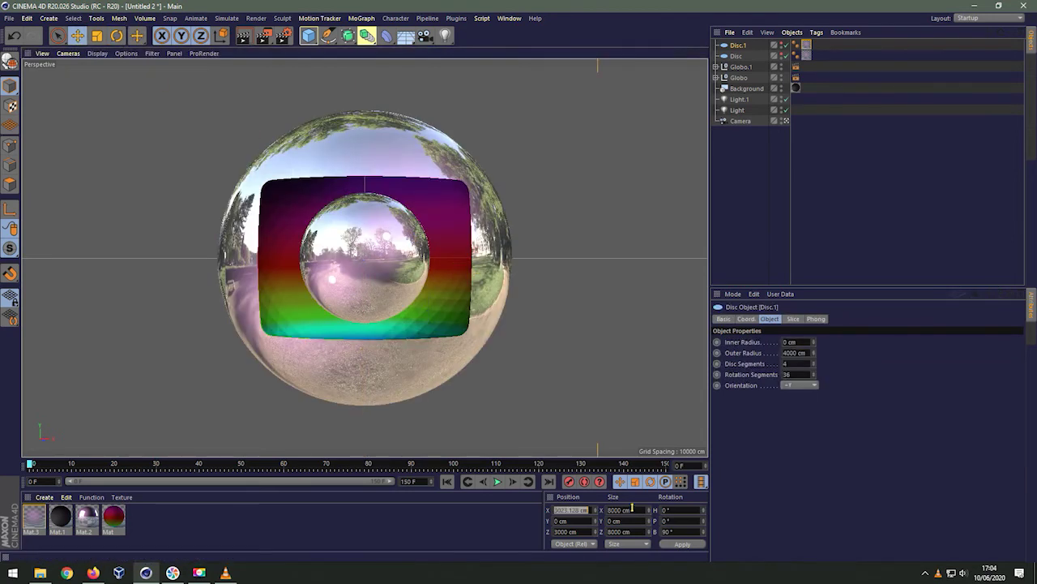
text(2070)
key(Return)
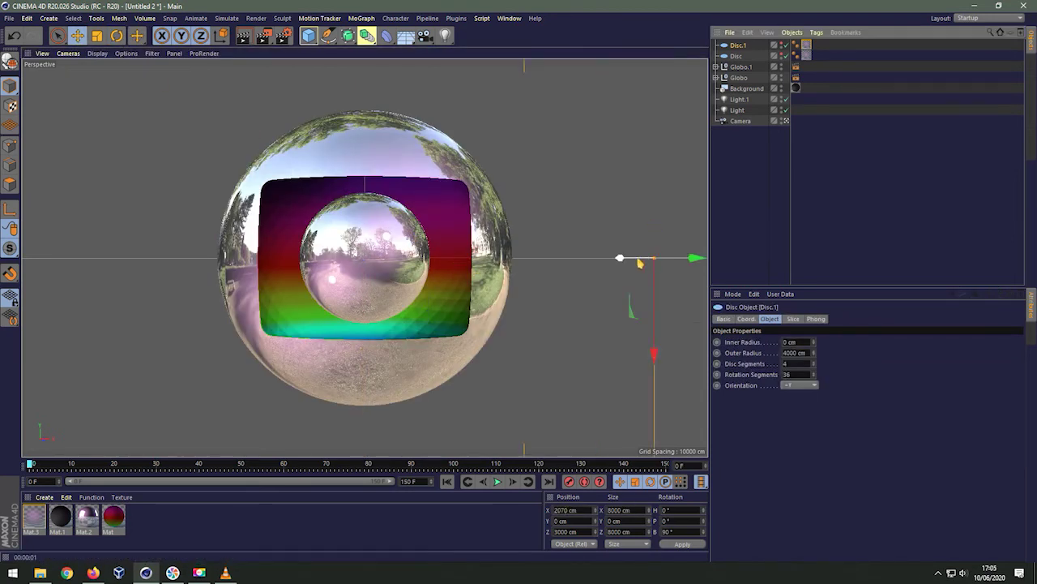
drag(638, 263, 616, 259)
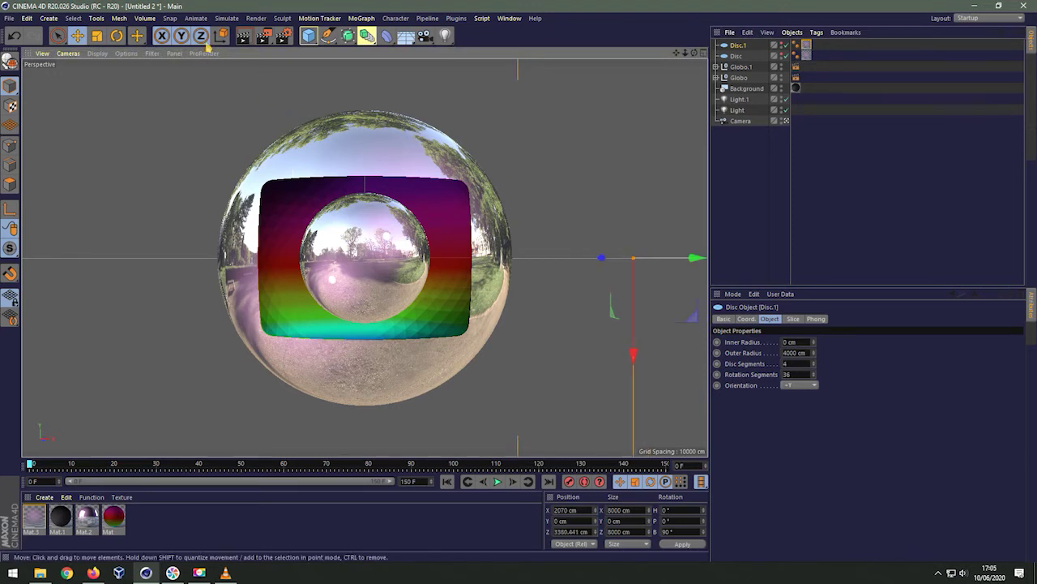
- Give Disc and Disc.1 Compositing tags with Seen by Camera off, then render the view
click(741, 55)
right_click(739, 55)
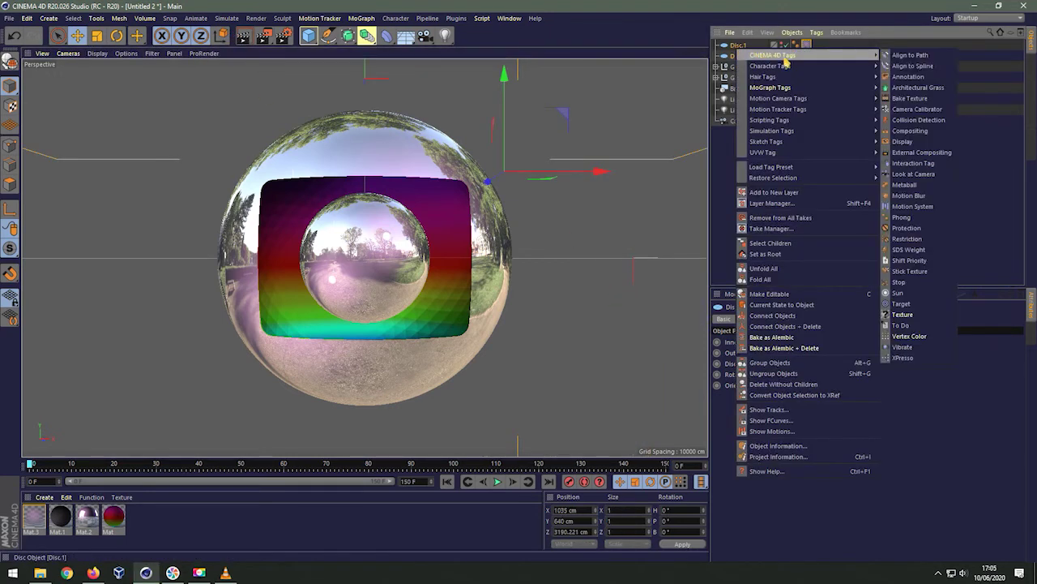
click(908, 132)
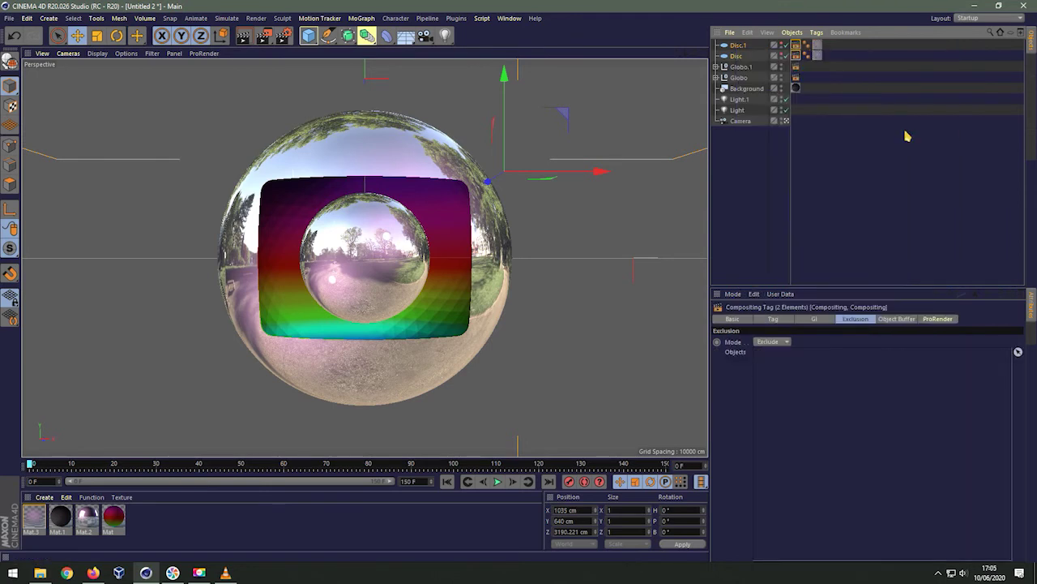
click(743, 320)
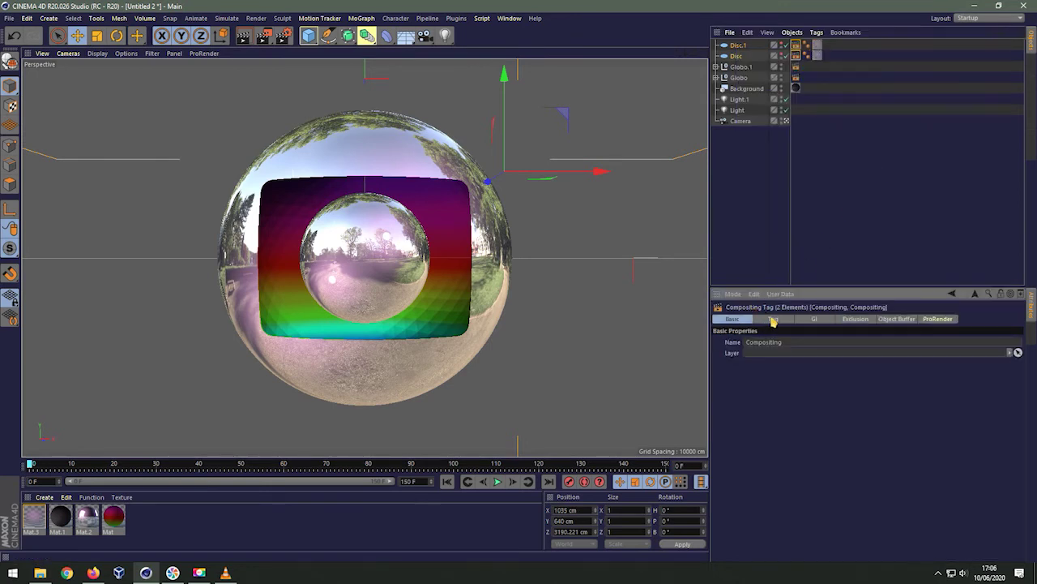
click(773, 321)
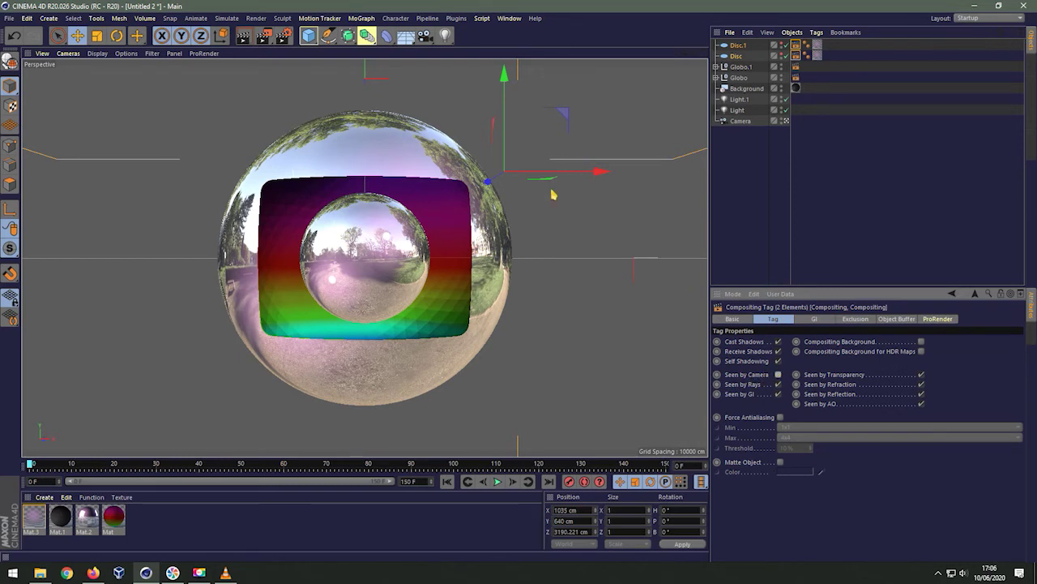
click(244, 36)
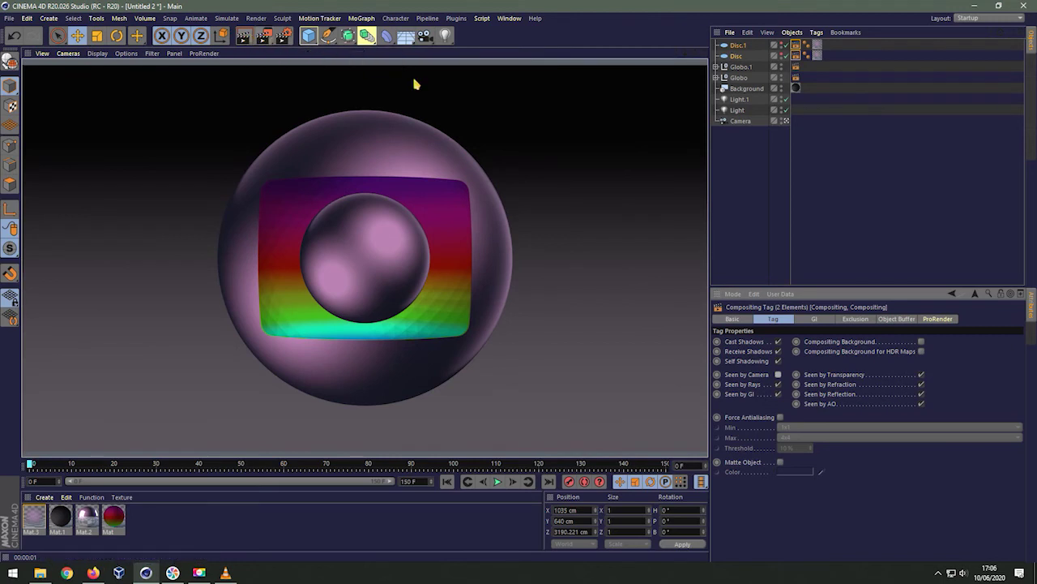
- Rotate Globo.1's heading from 180° to about 5° at frame 100
click(236, 293)
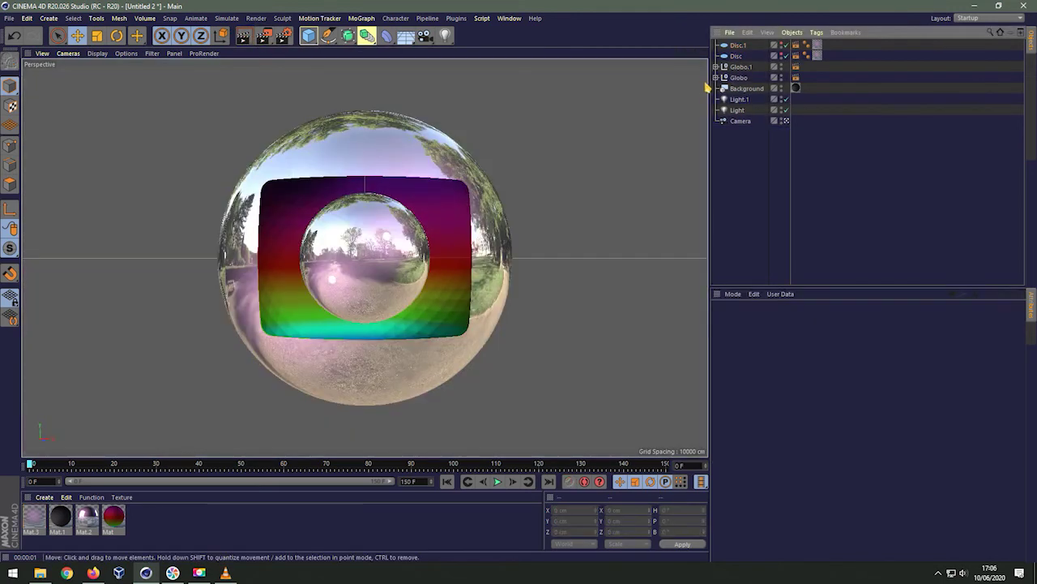
key(r)
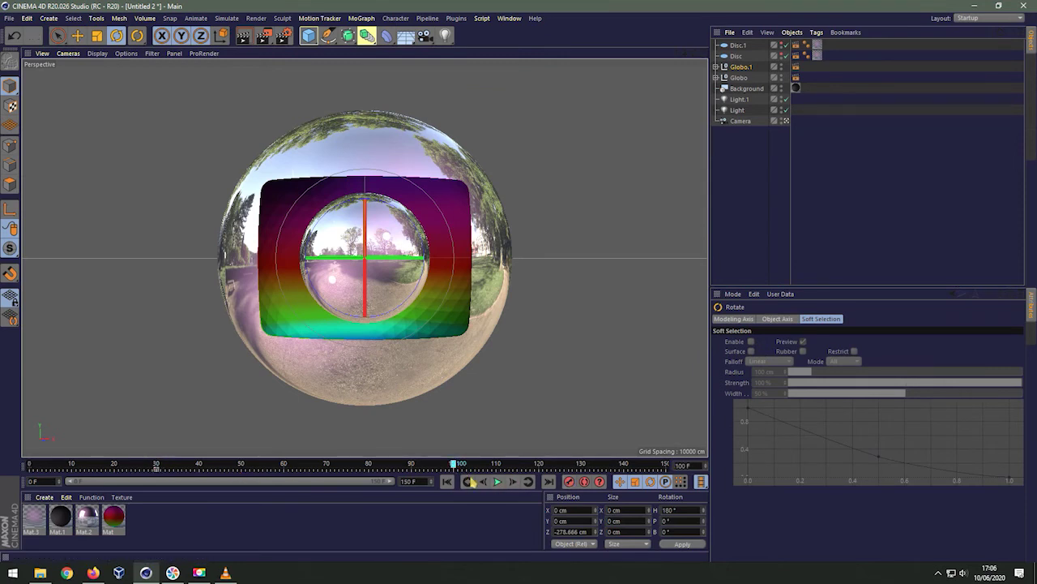
drag(397, 256, 161, 284)
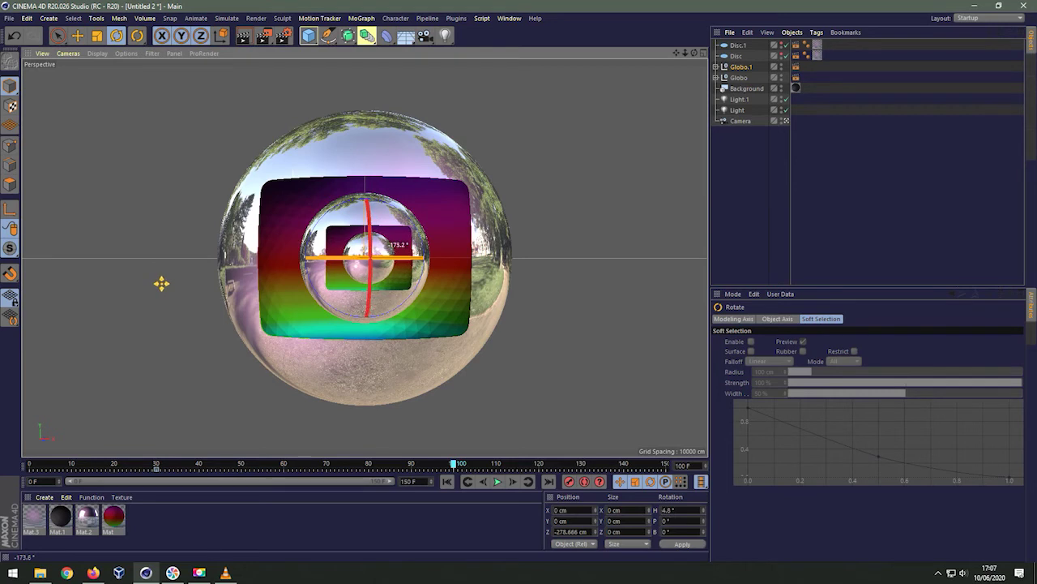
drag(678, 509, 640, 509)
text(5)
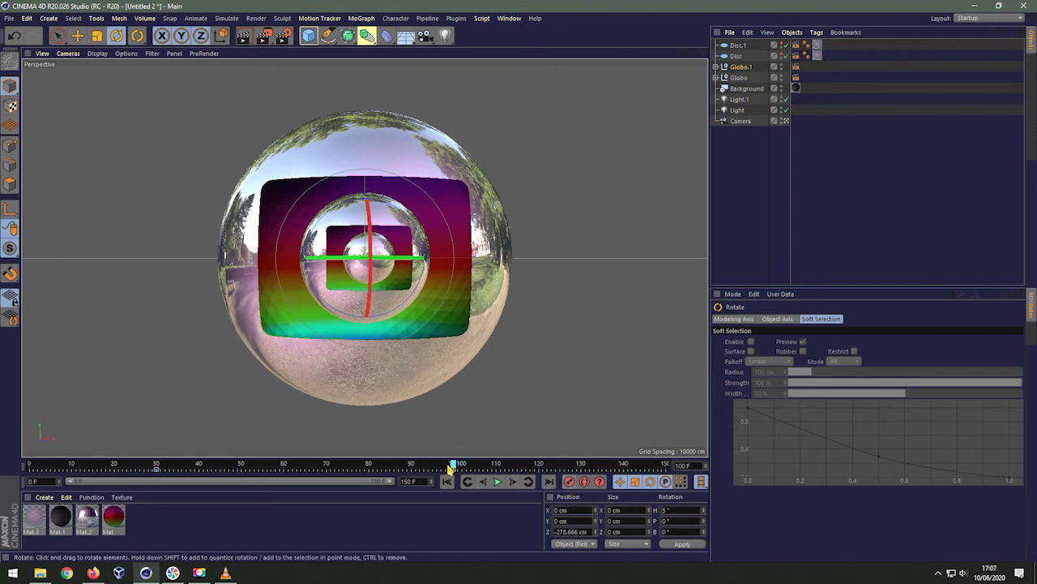
click(447, 481)
click(739, 121)
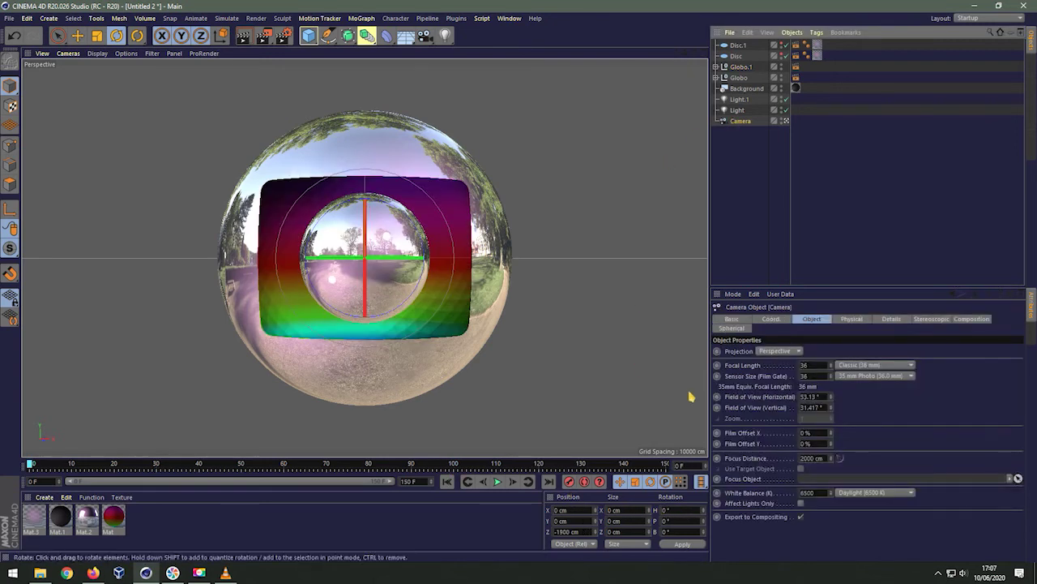
- Keyframe the camera at frame 0, then fly it toward the globe's cavity
click(570, 482)
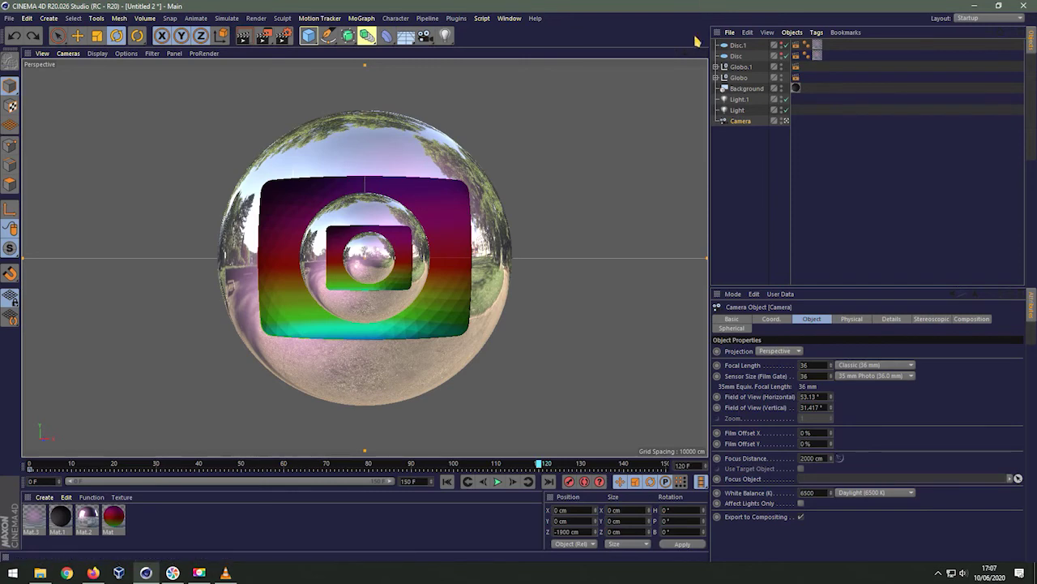
drag(687, 55, 748, 55)
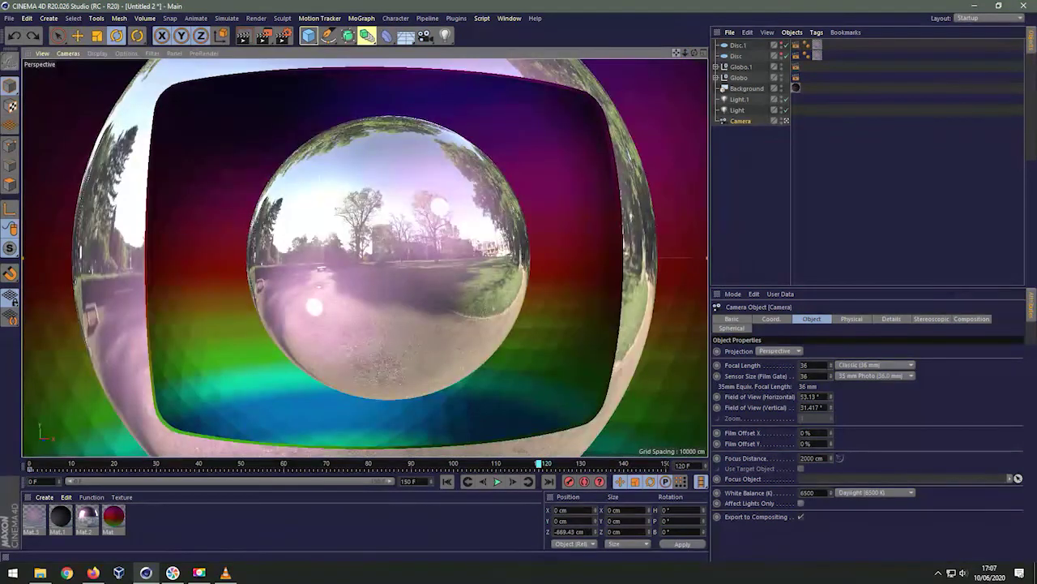
alt+middle_drag(519, 243, 364, 257)
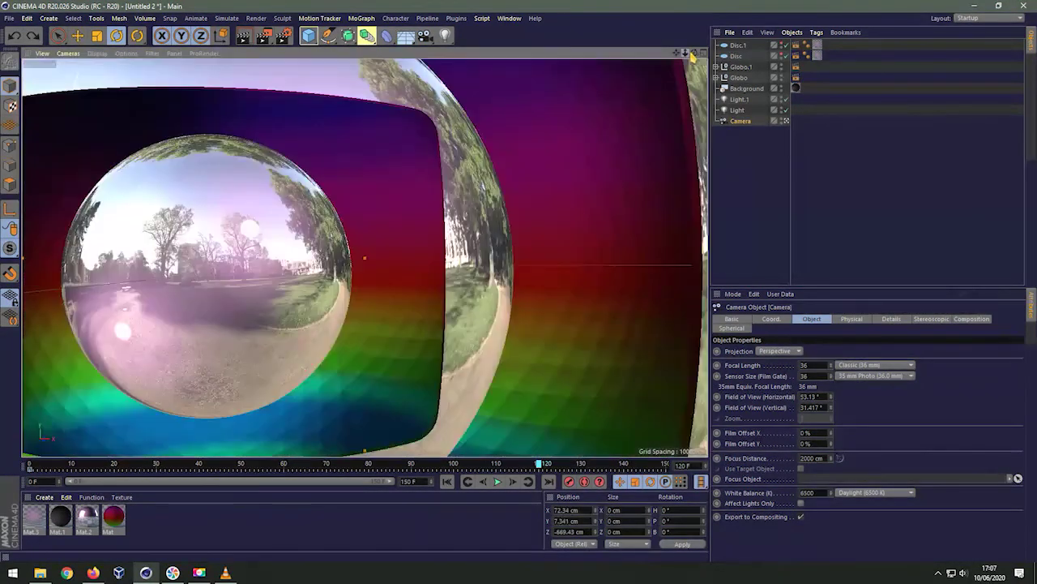
scroll(365, 258, up, 4)
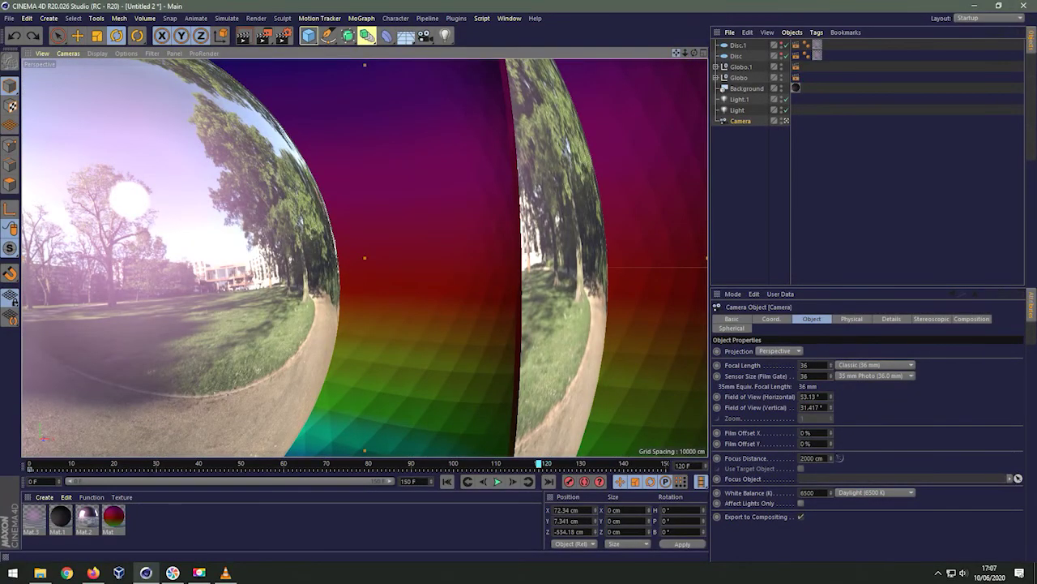
alt+middle_drag(365, 258, 365, 258)
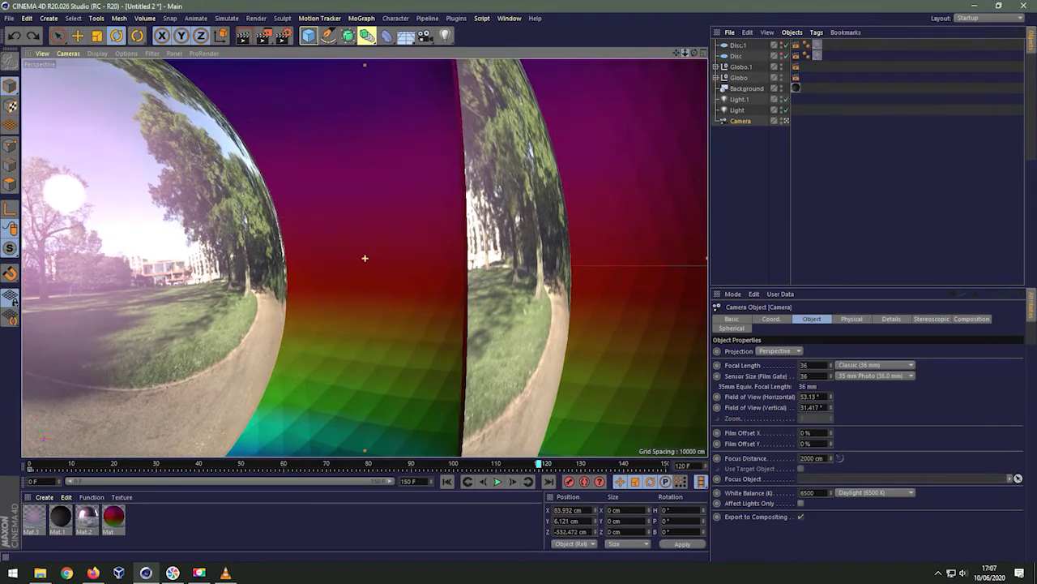
scroll(689, 344, up, 1)
- Bank the camera to about 15°, push it deep into the cavity, and scrub to preview
click(704, 534)
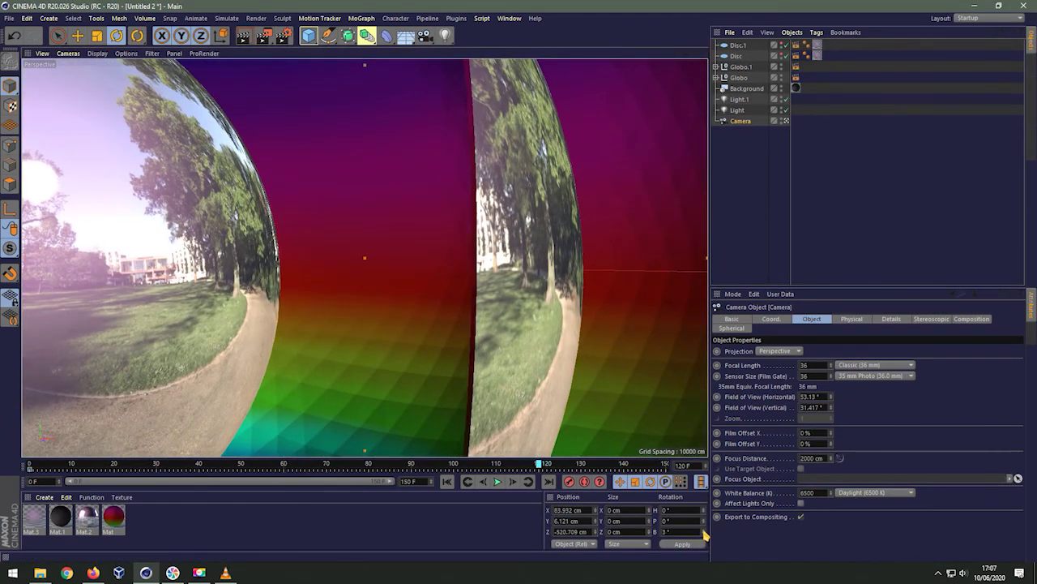
click(704, 534)
click(704, 534)
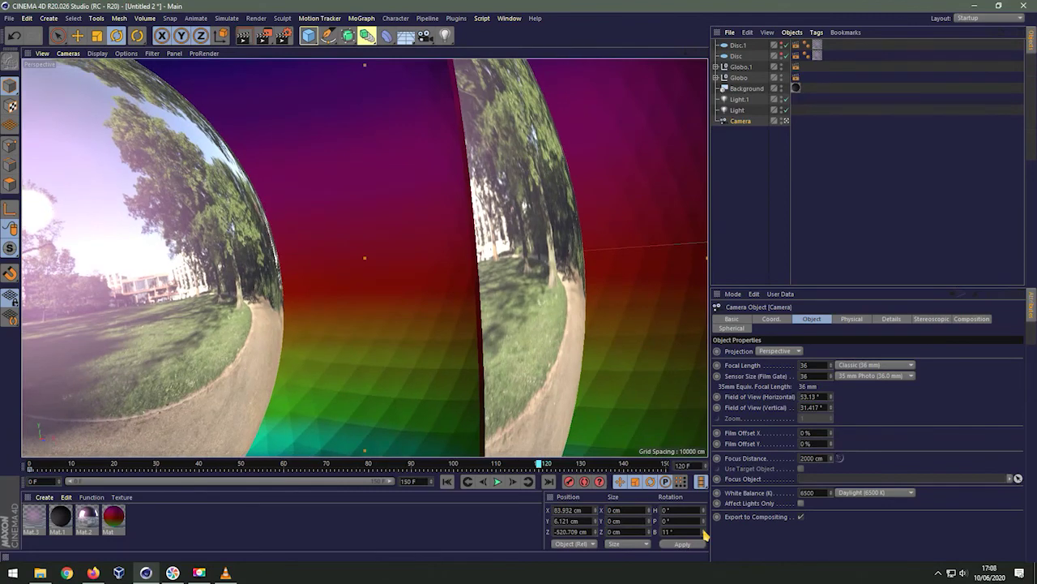
click(704, 534)
click(705, 535)
click(704, 535)
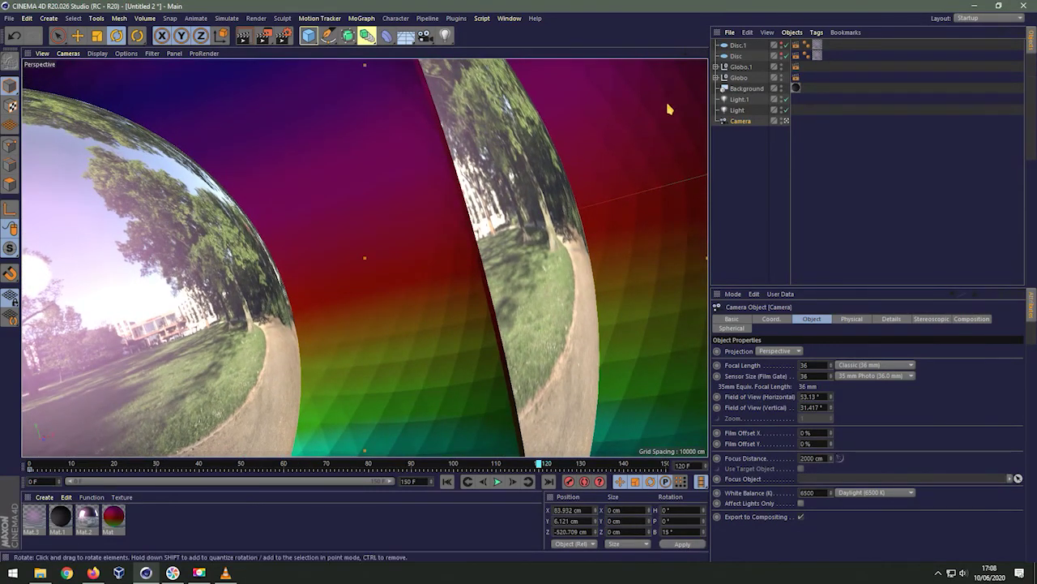
mouse_move(684, 58)
mouse_down()
mouse_move(697, 58)
mouse_move(548, 416)
mouse_up()
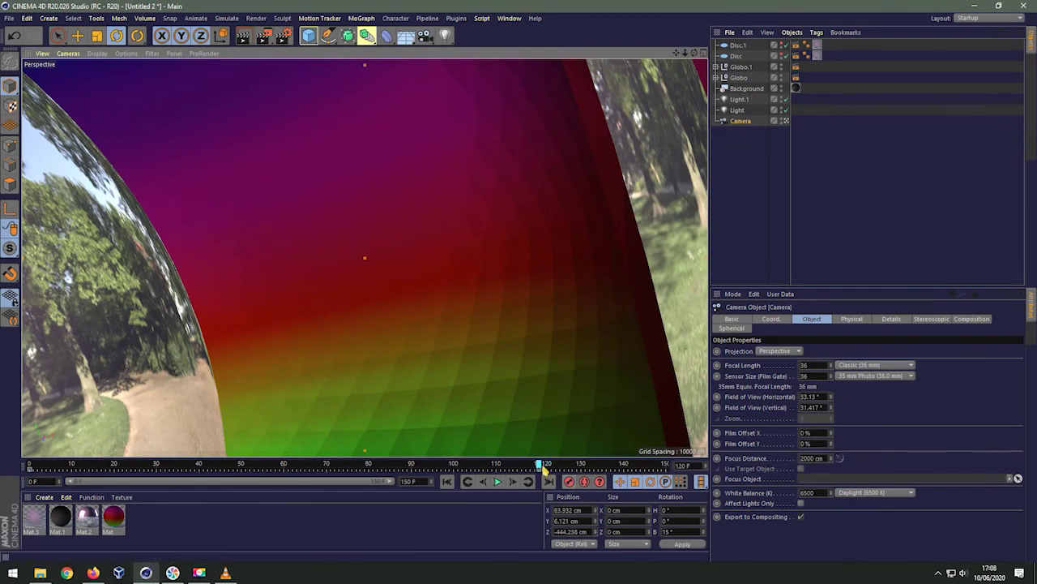
mouse_move(541, 468)
mouse_down()
mouse_move(61, 467)
mouse_move(364, 475)
mouse_move(493, 464)
mouse_up()
- Select Globo.1's rotation keys, then the camera's final keyframe
click(739, 67)
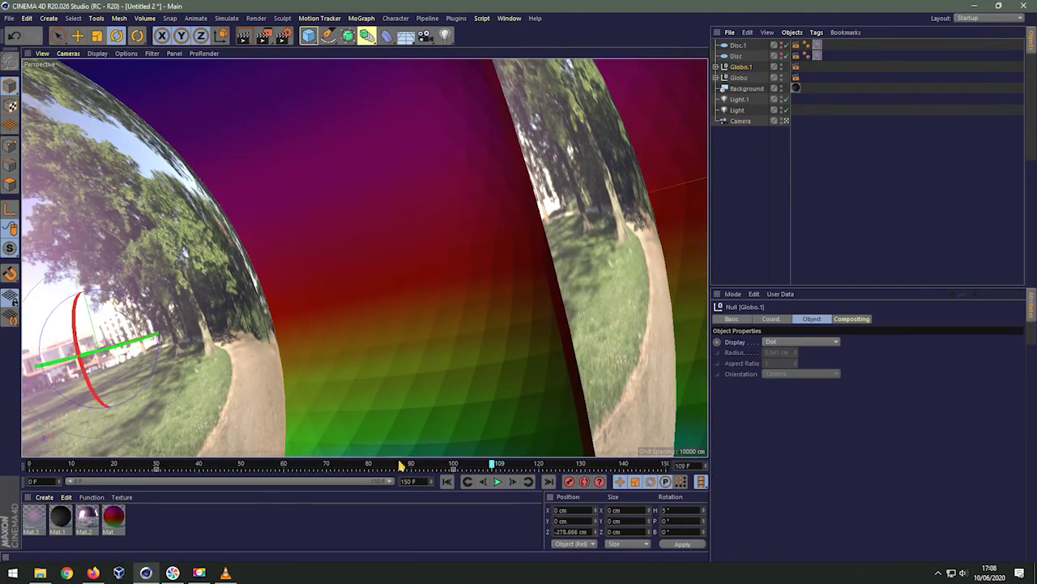
mouse_move(138, 470)
ctrl+mouse_down()
mouse_move(503, 476)
mouse_move(39, 467)
mouse_move(144, 478)
mouse_move(568, 482)
ctrl+mouse_up()
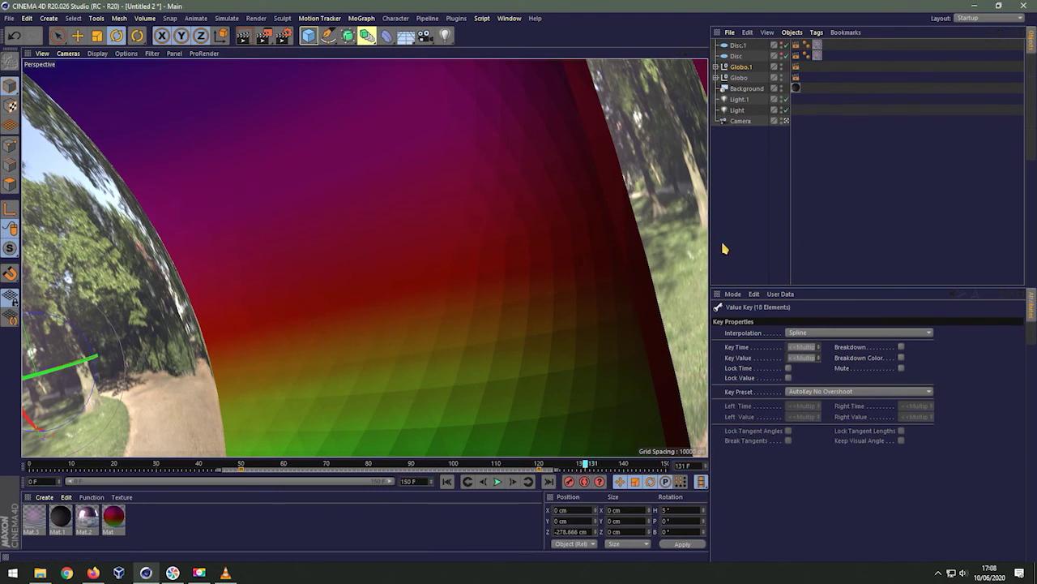
click(741, 121)
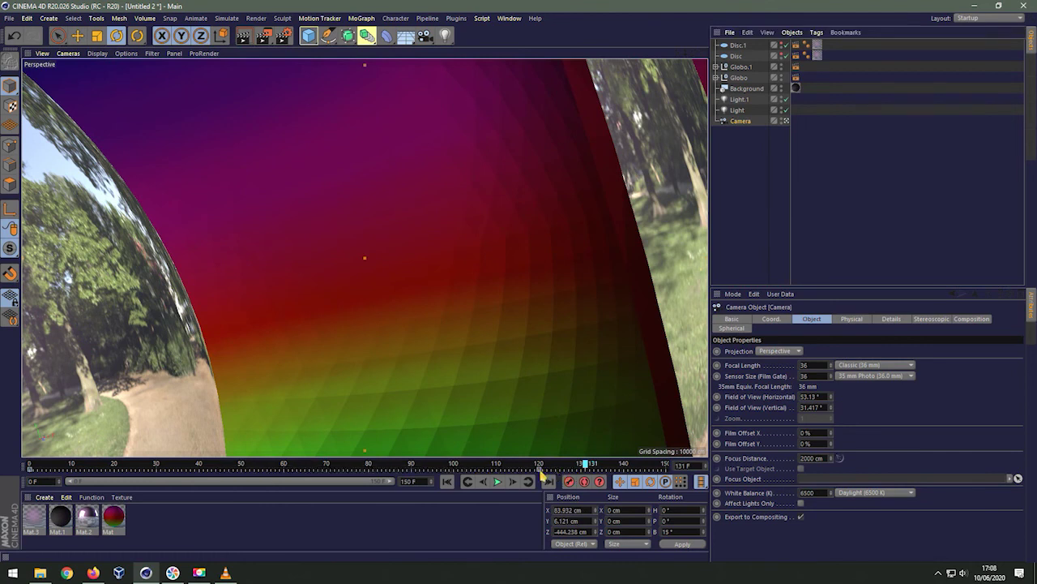
click(577, 469)
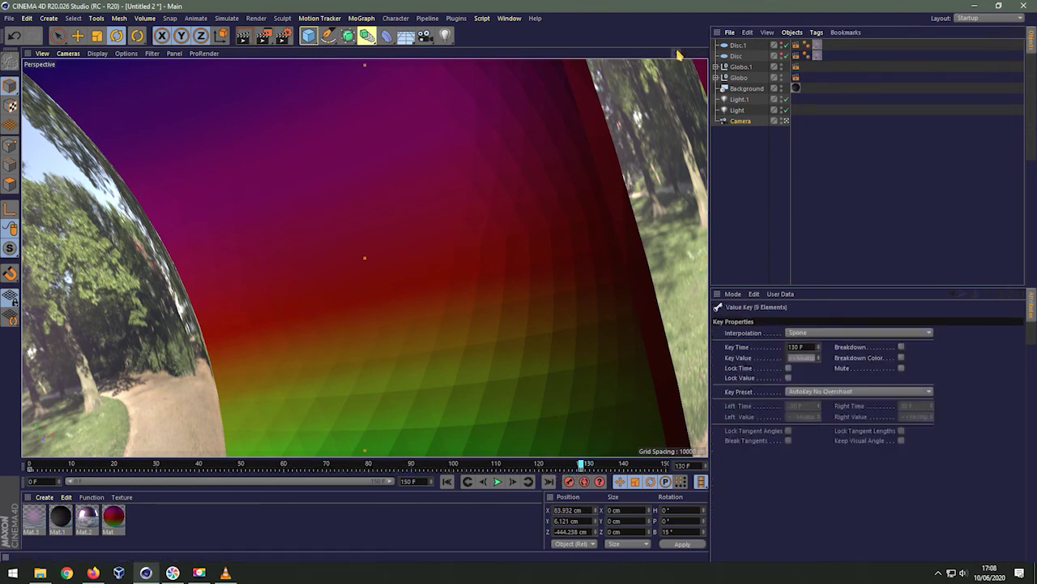
- Push the camera slightly closer, record the frame-130 key, and scrub back to frame 31
drag(683, 54, 689, 64)
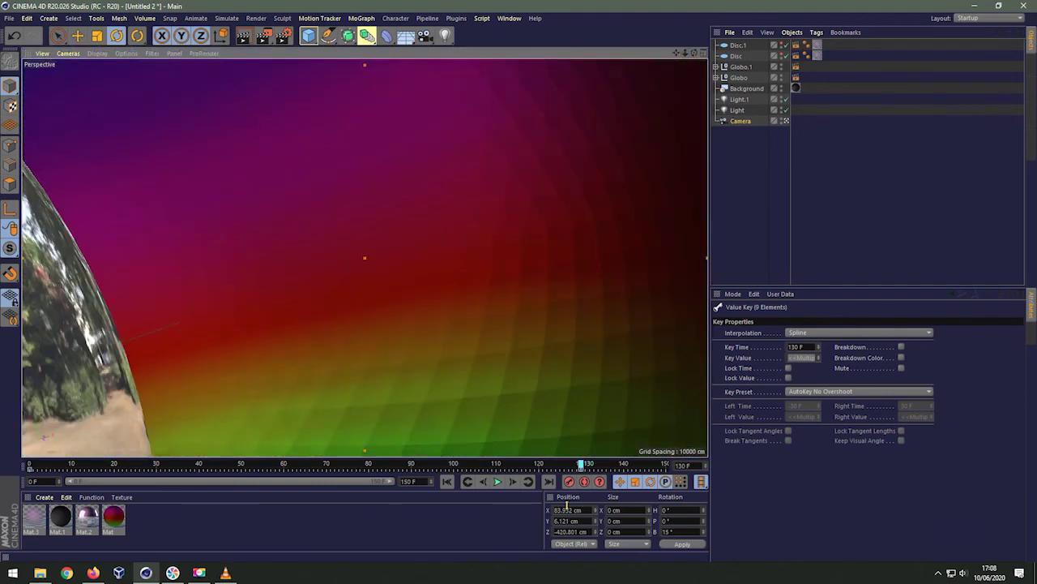
click(569, 483)
mouse_move(580, 465)
mouse_down()
mouse_move(198, 478)
mouse_move(496, 480)
mouse_up()
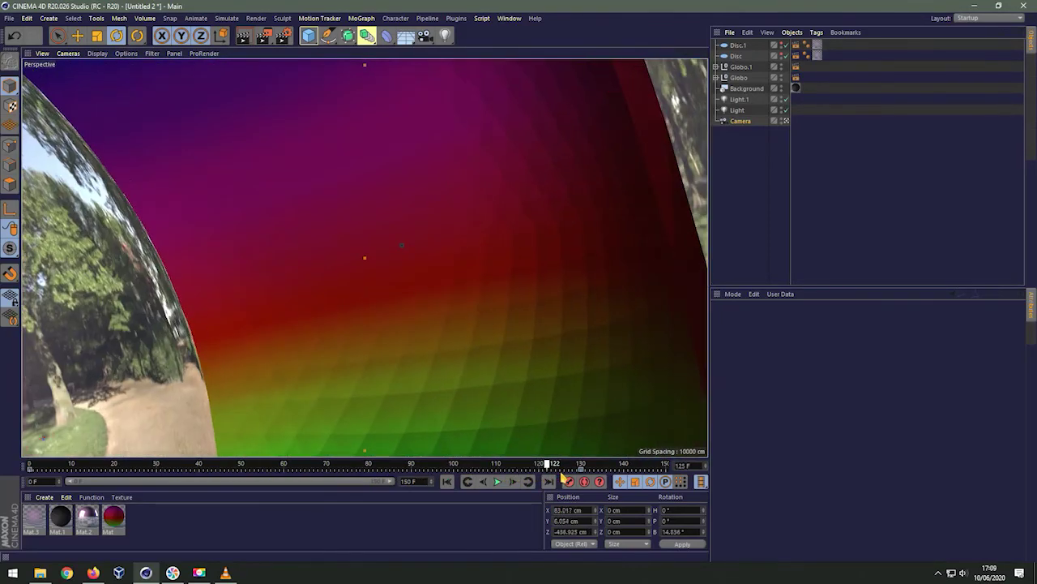
drag(564, 474, 162, 468)
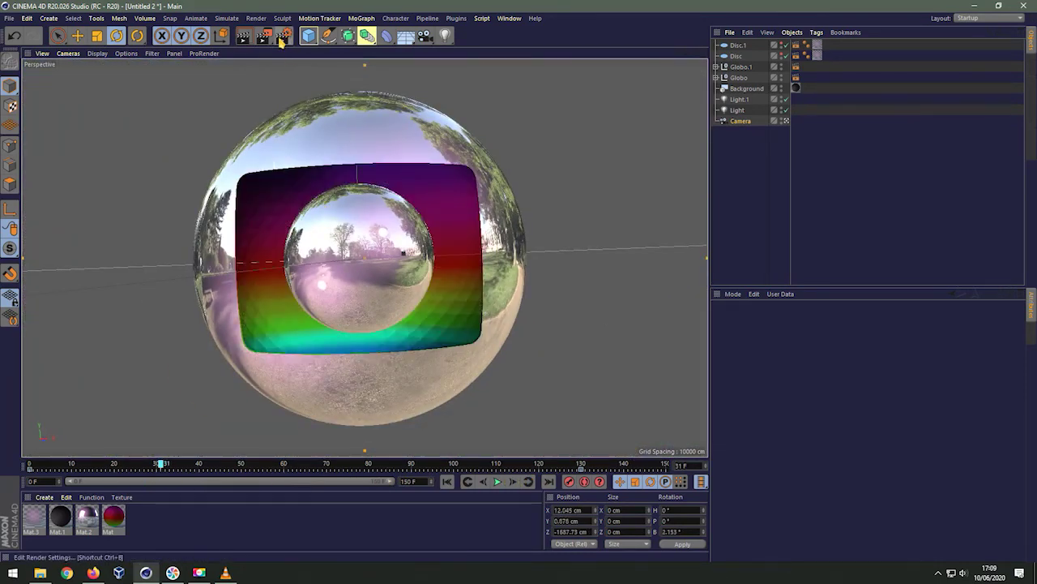
- Set the render output to 1024x768 with All Frames as the frame range
click(281, 38)
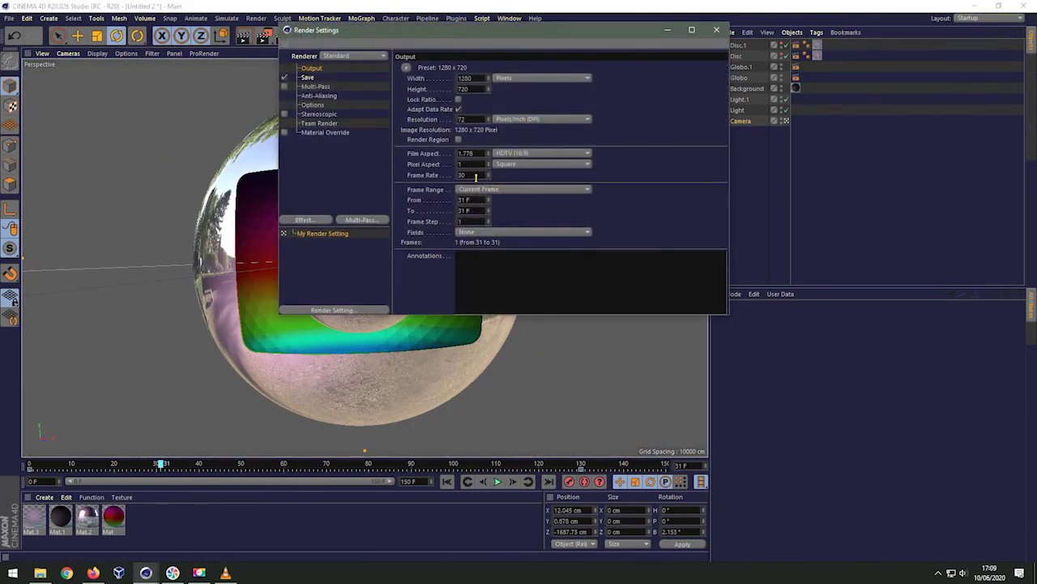
mouse_move(429, 79)
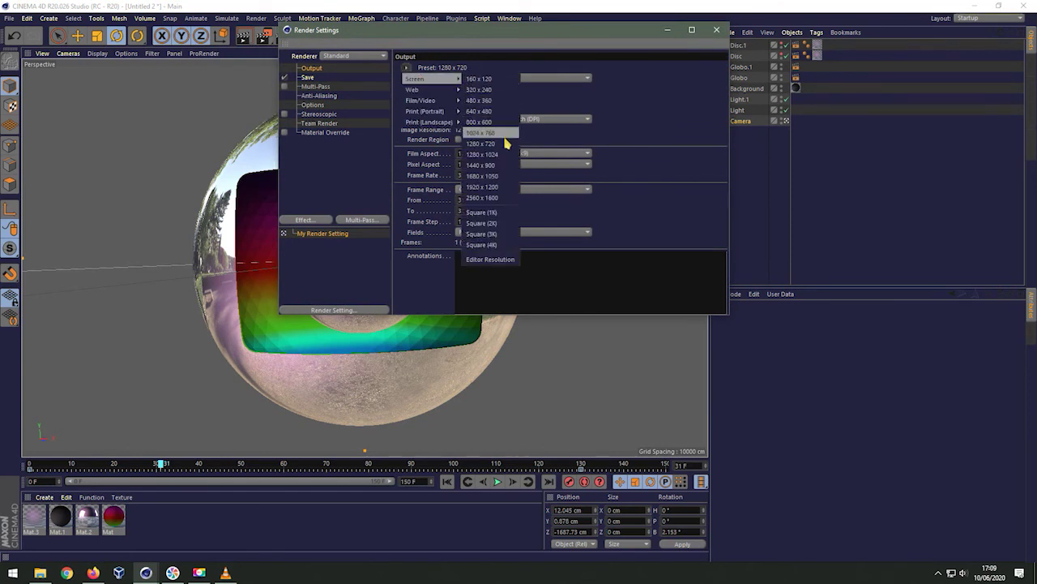
click(489, 134)
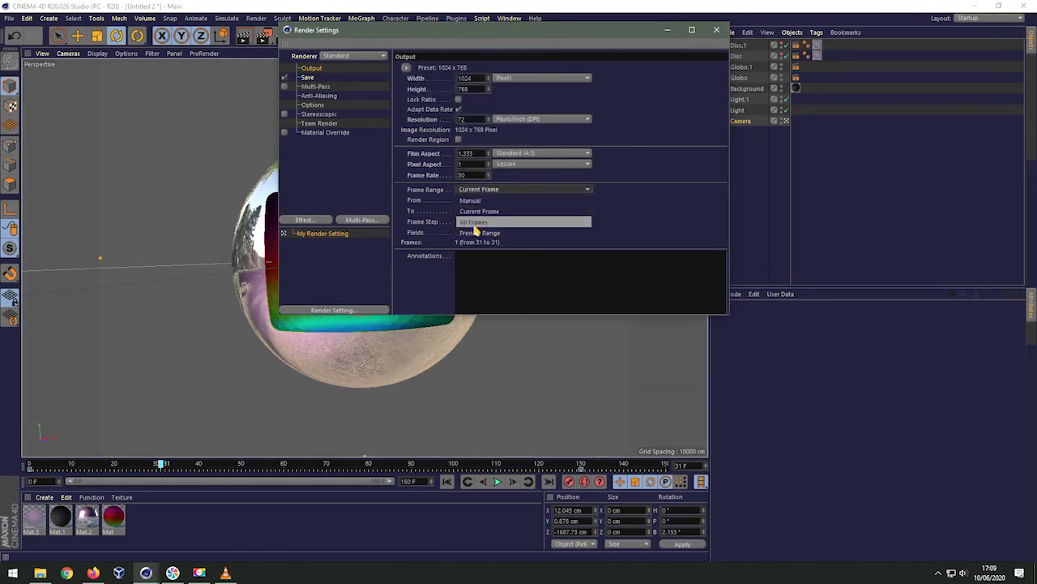
click(476, 223)
- Save the render as MP4 to the Desktop and start rendering to the Picture Viewer
click(307, 78)
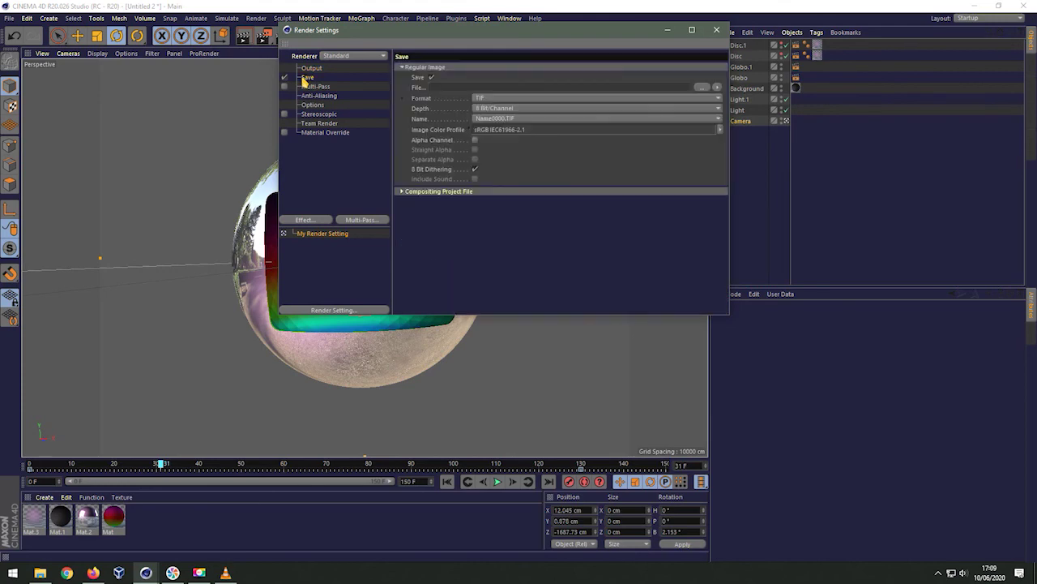
click(531, 99)
click(492, 323)
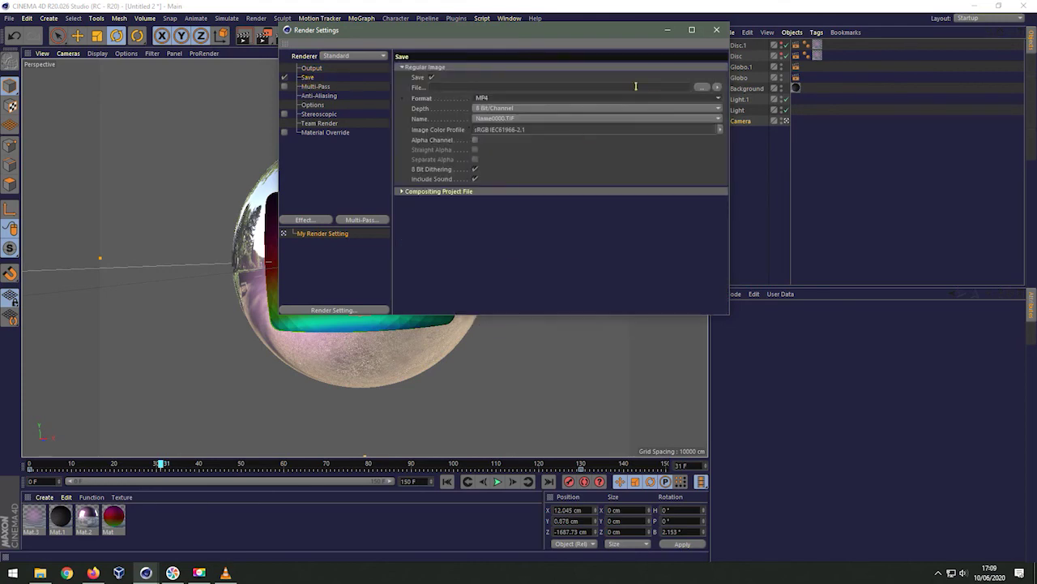
click(700, 86)
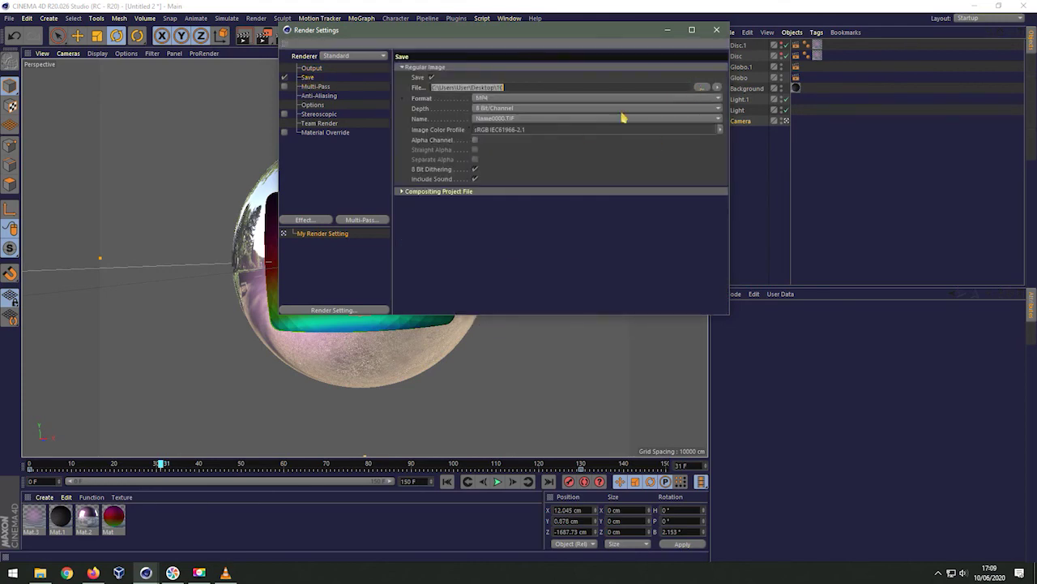
click(716, 30)
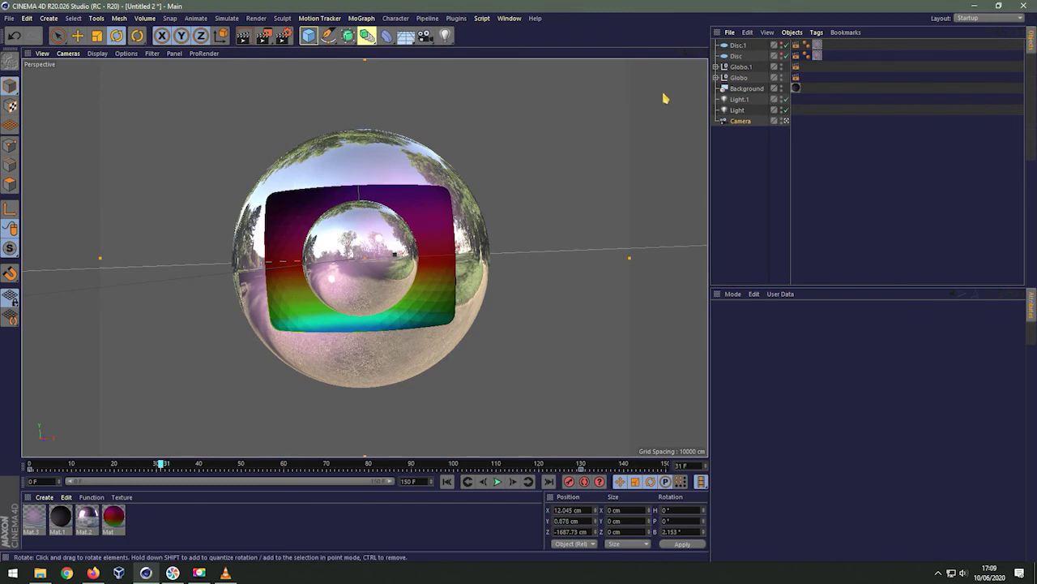
key(shift+r)
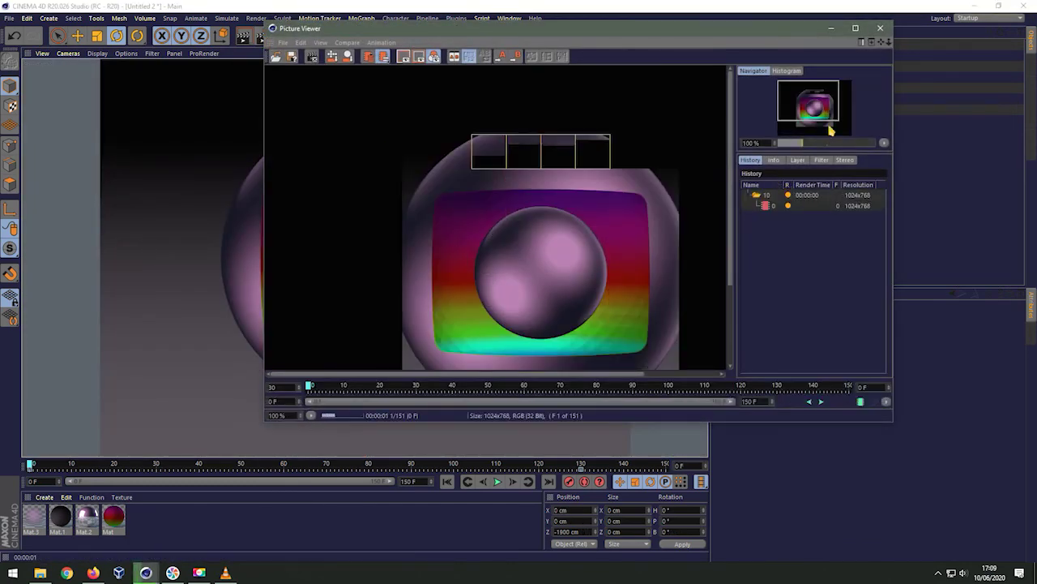